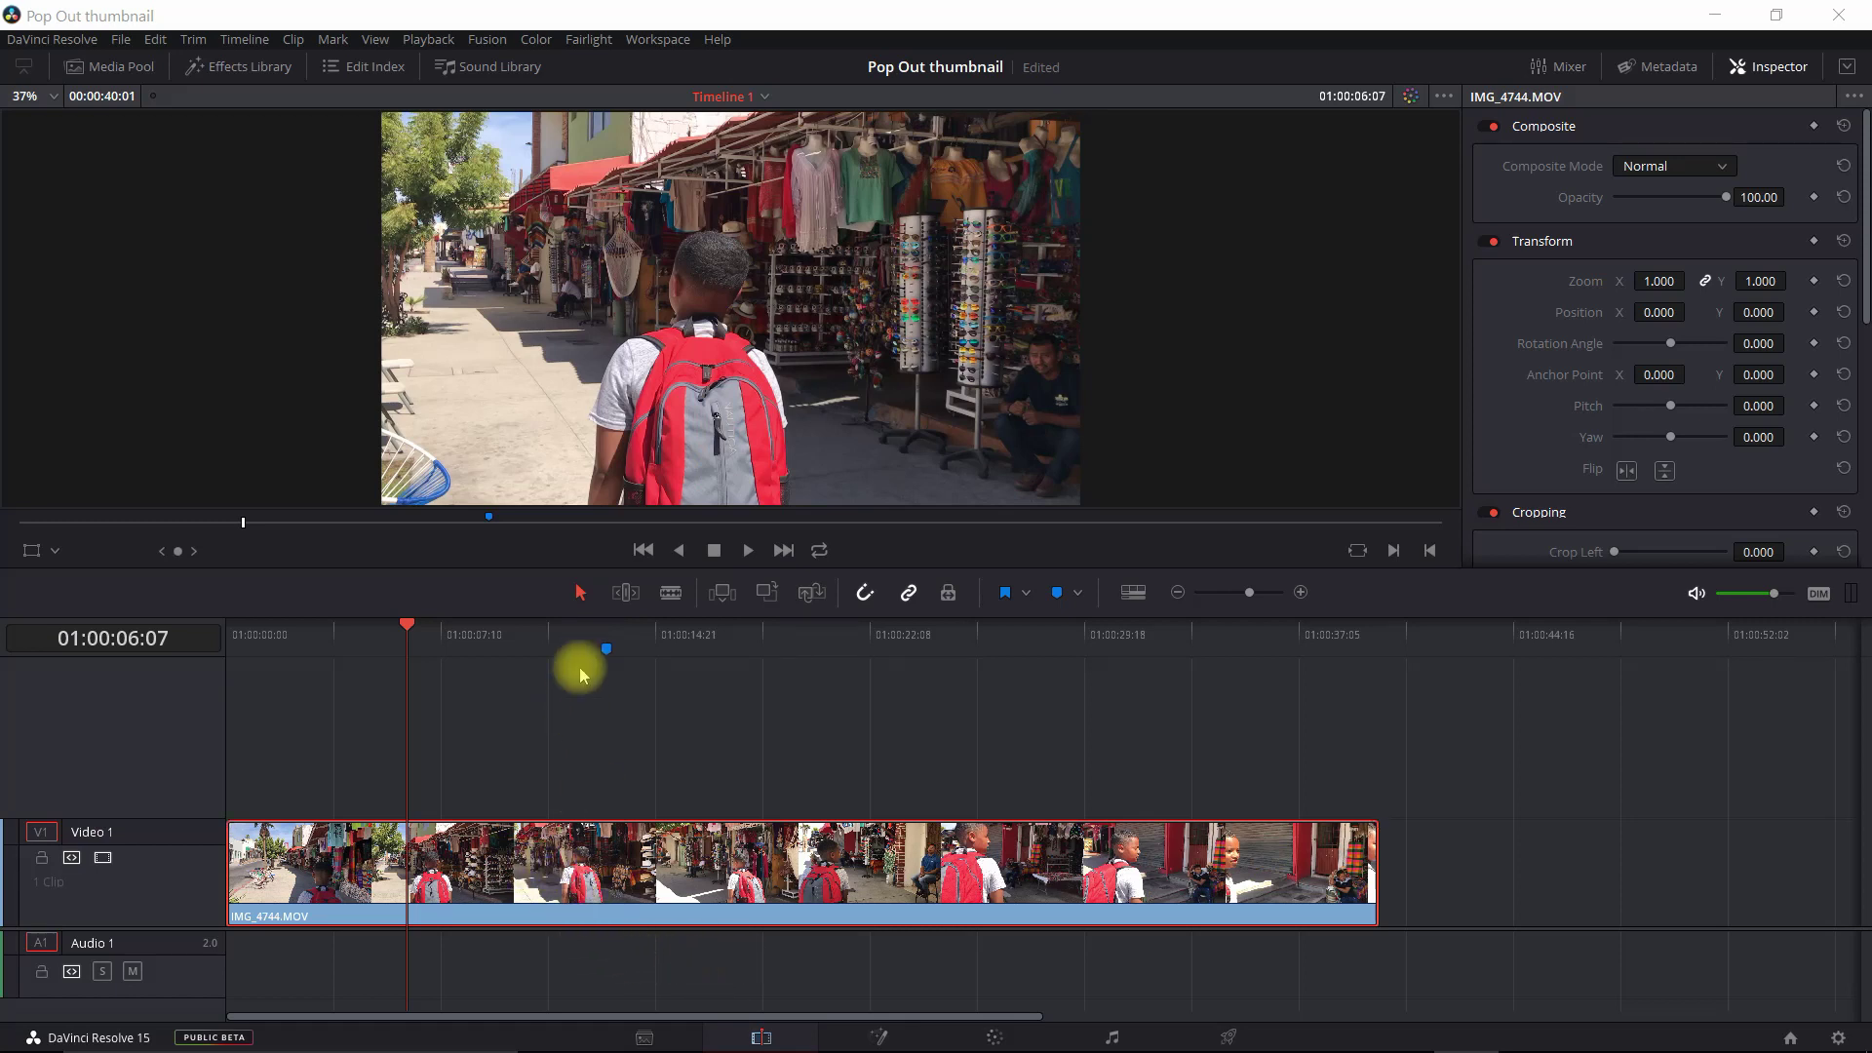
Apply a Freeze Frame to IMG_4744.MOV at Marker 1 via Retime Controls.
{"action": "left_click", "coordinate": [606, 644]}
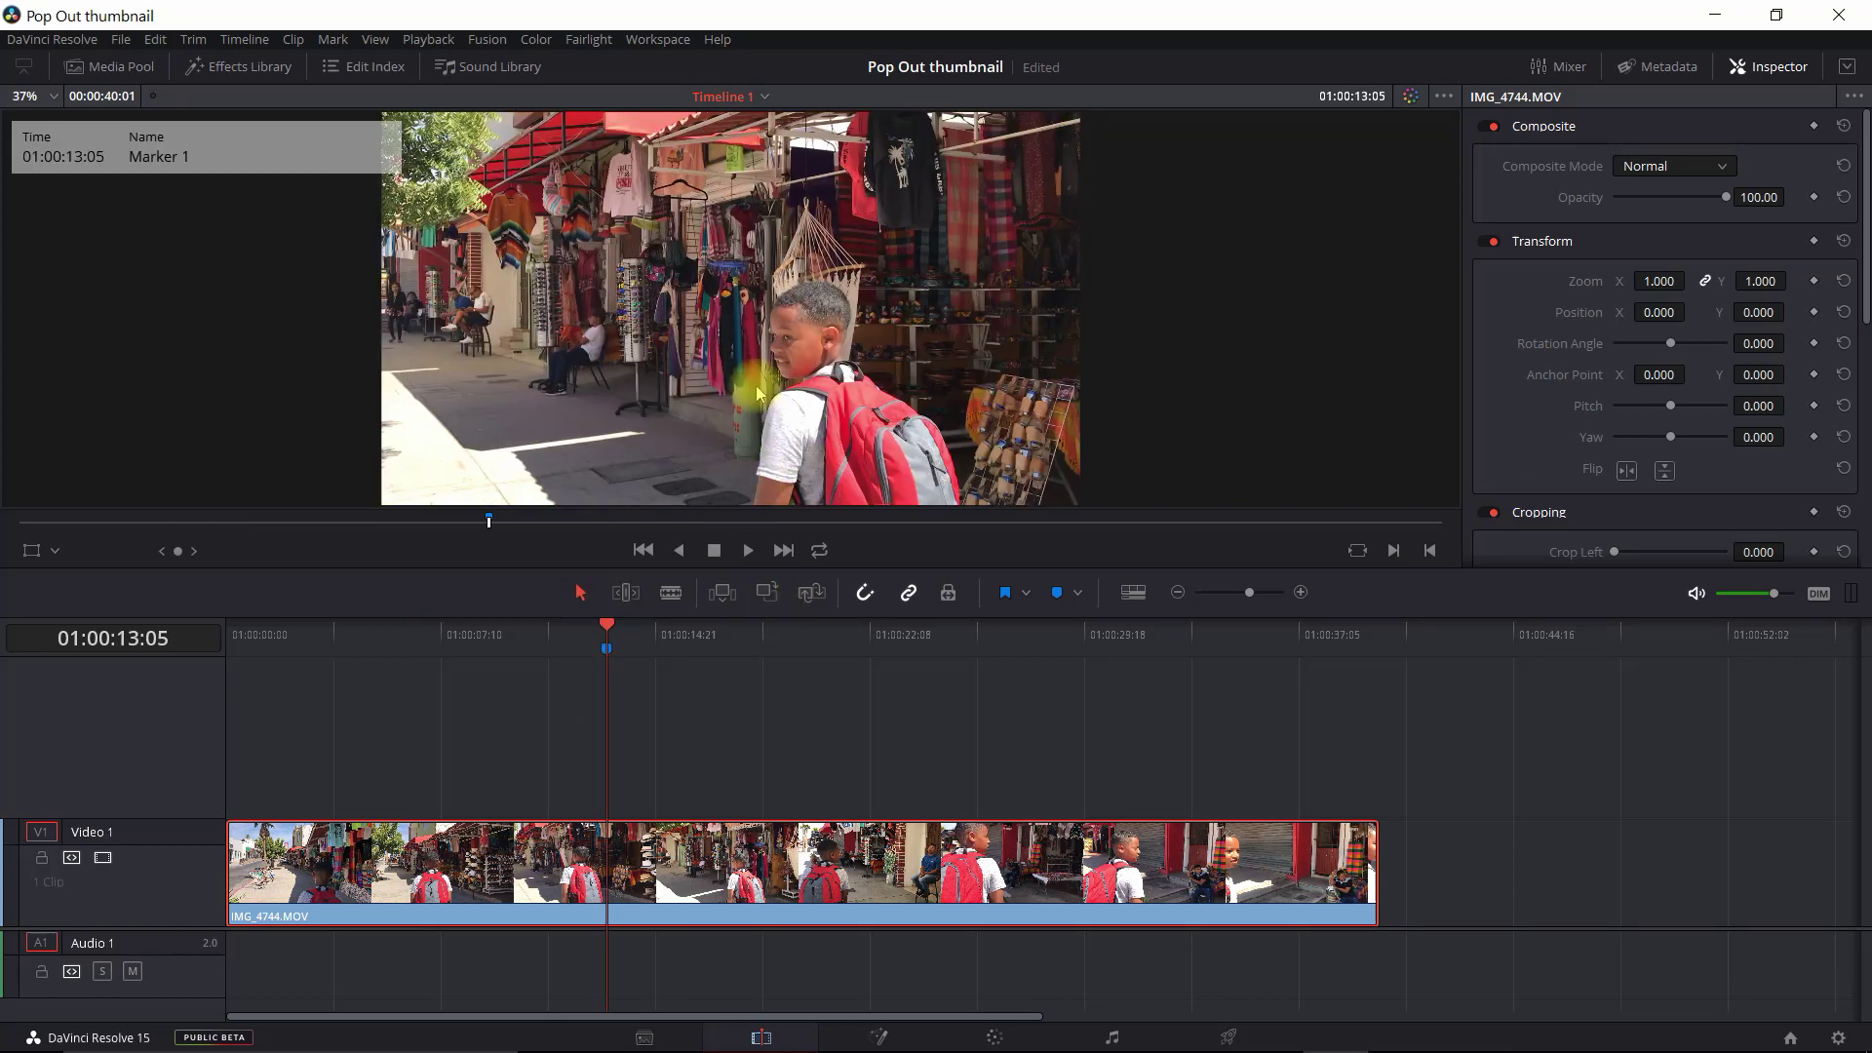
{"action": "right_click", "coordinate": [648, 829]}
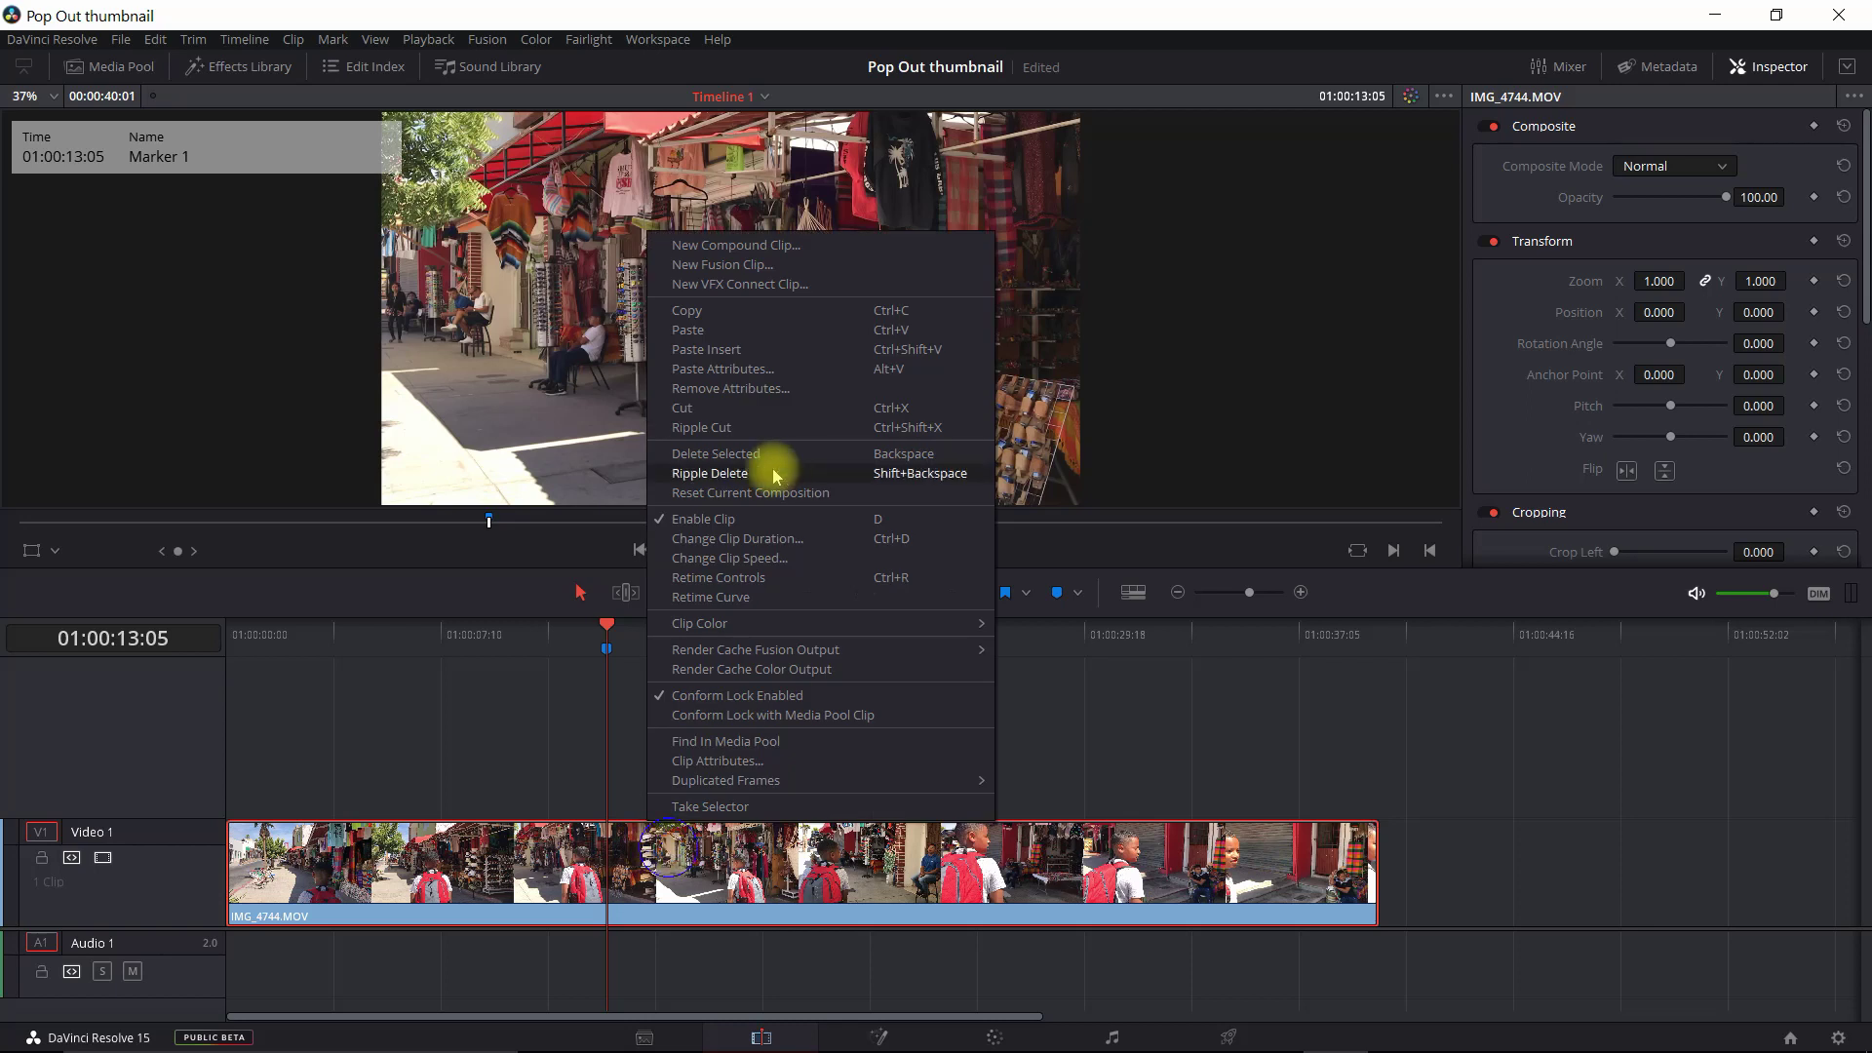
{"action": "left_click", "coordinate": [753, 581]}
{"action": "left_click", "coordinate": [814, 922]}
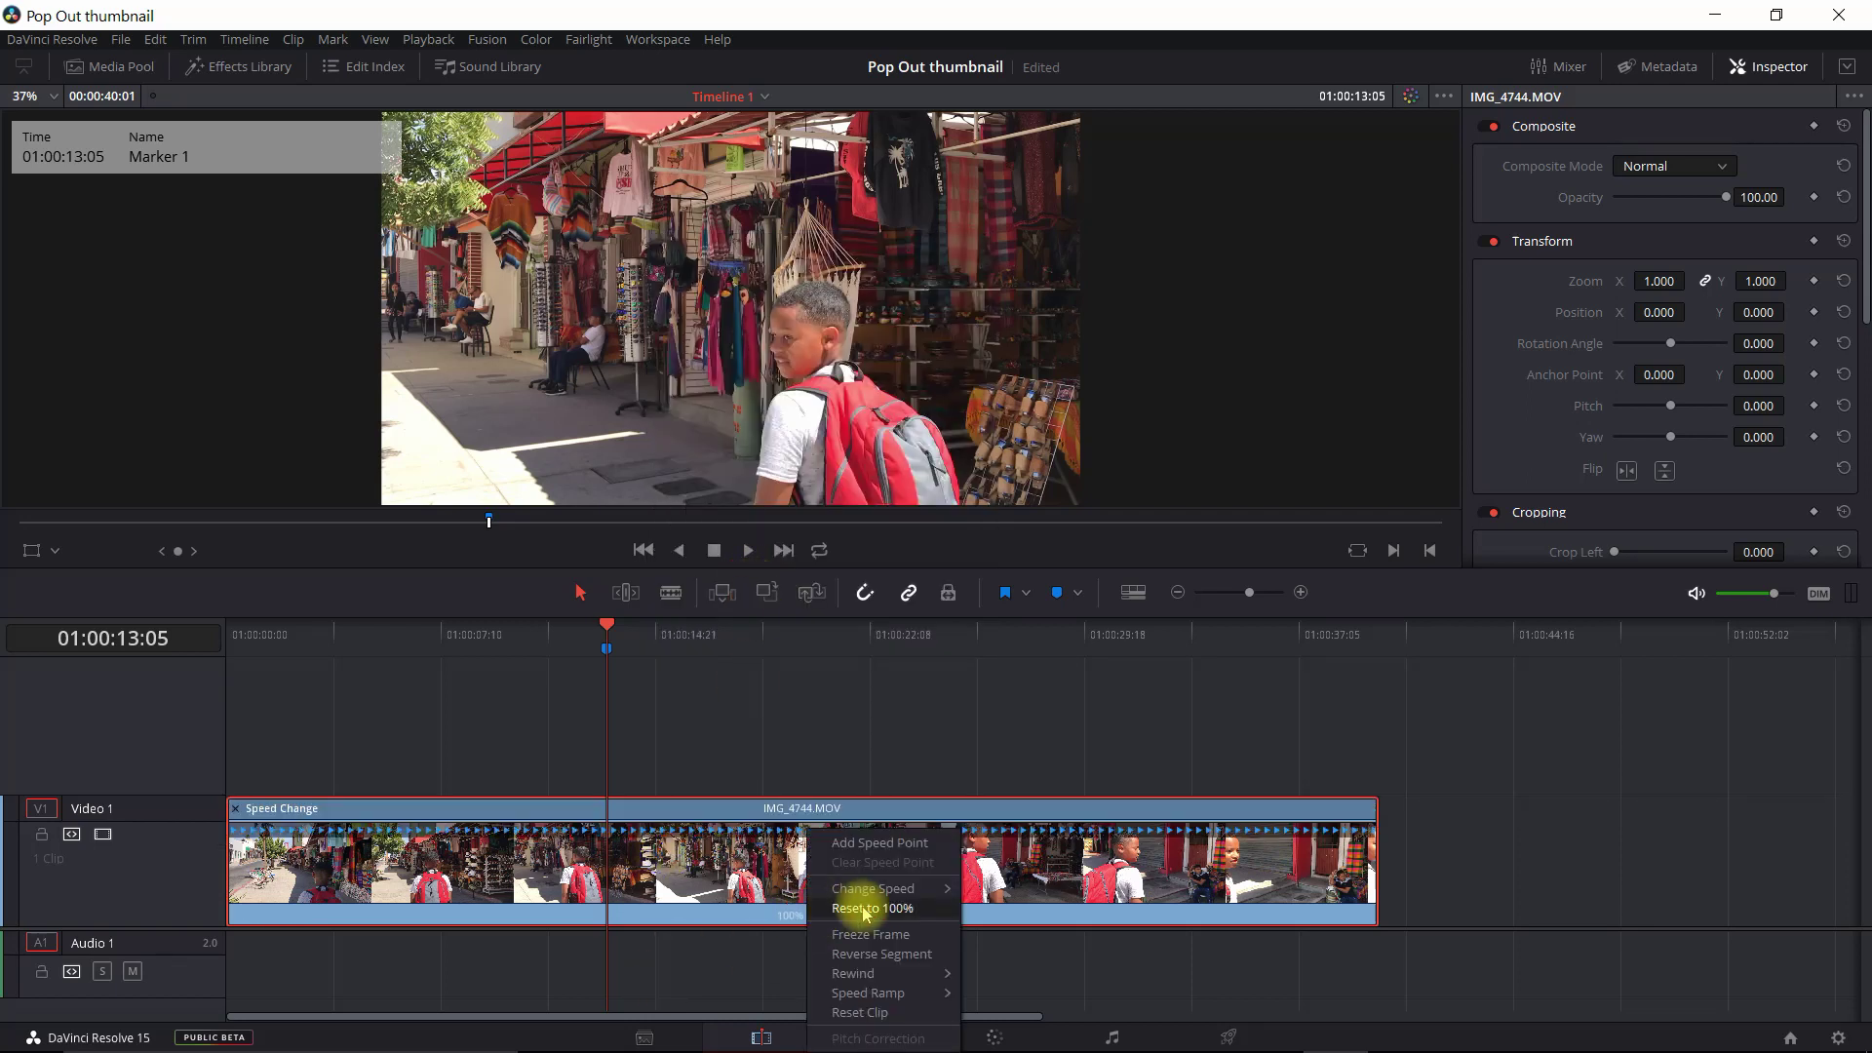
{"action": "left_click", "coordinate": [877, 937]}
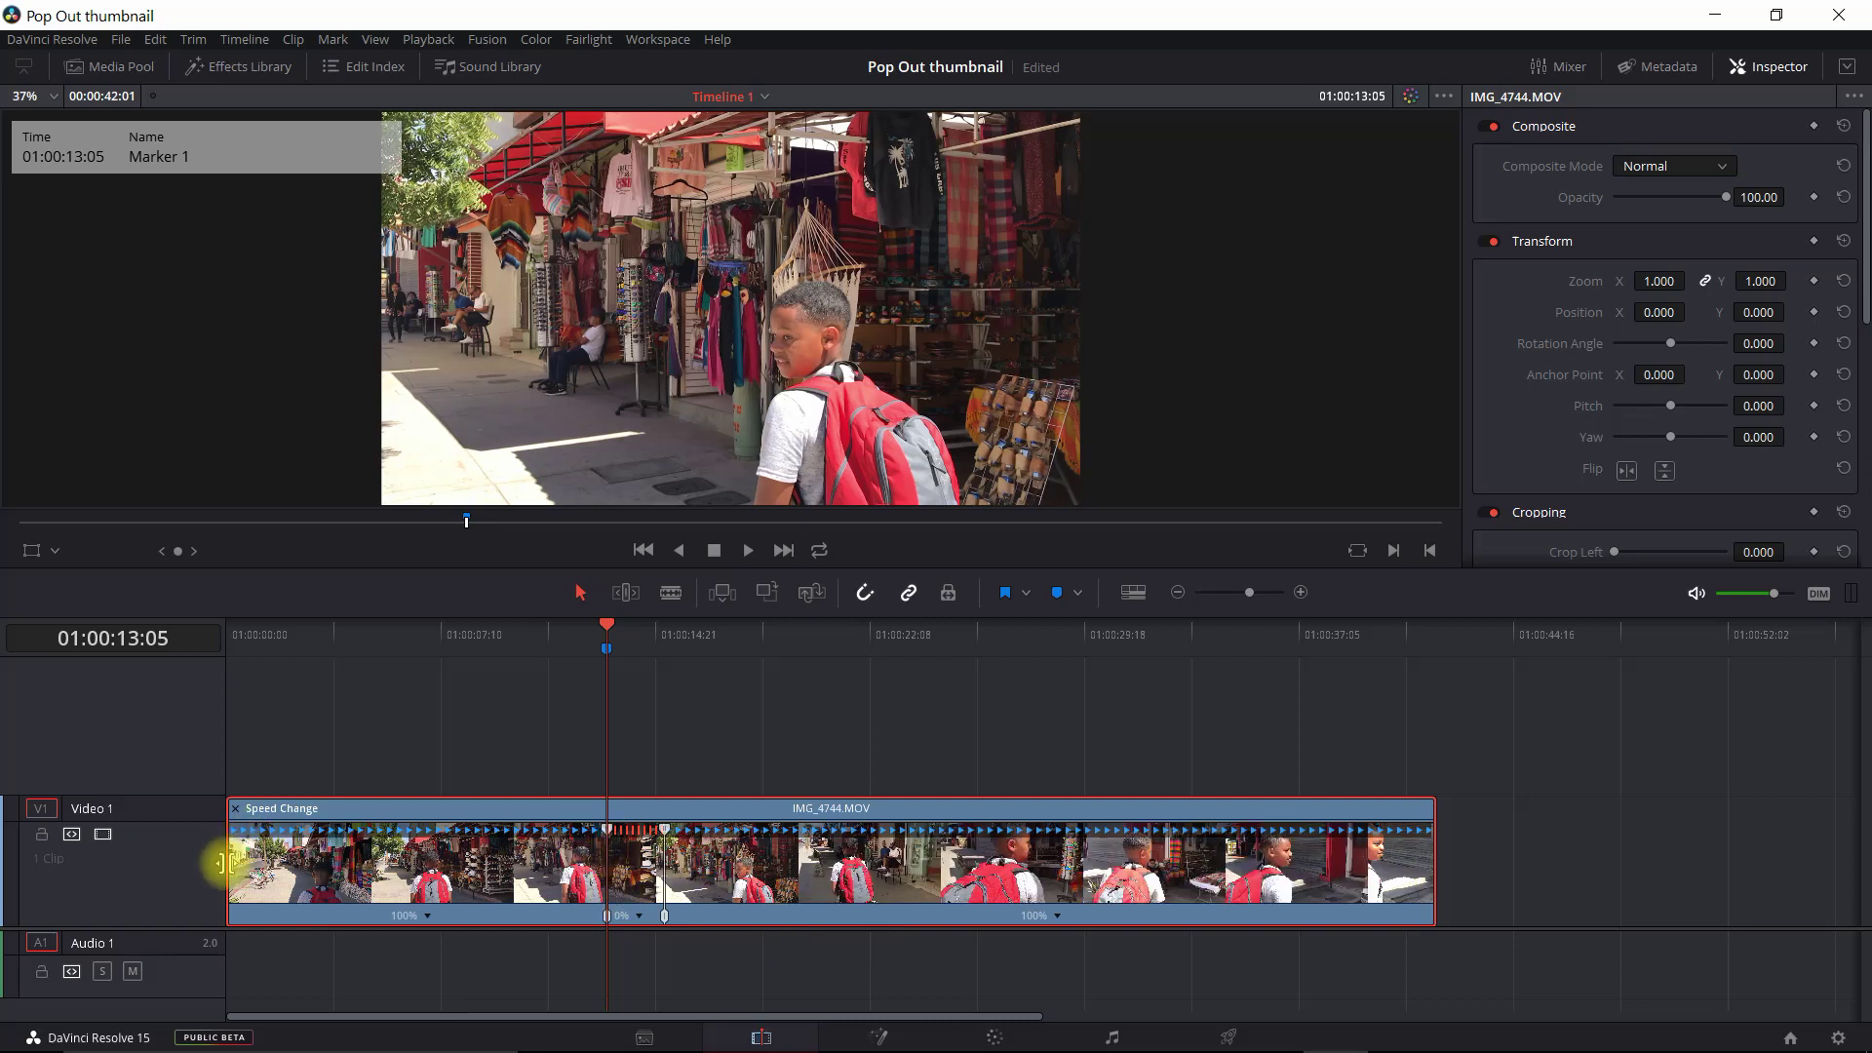
Trim the clip's start to the marker and its end to just past the freeze.
{"action": "left_click_drag", "start_coordinate": [225, 863], "coordinate": [598, 864]}
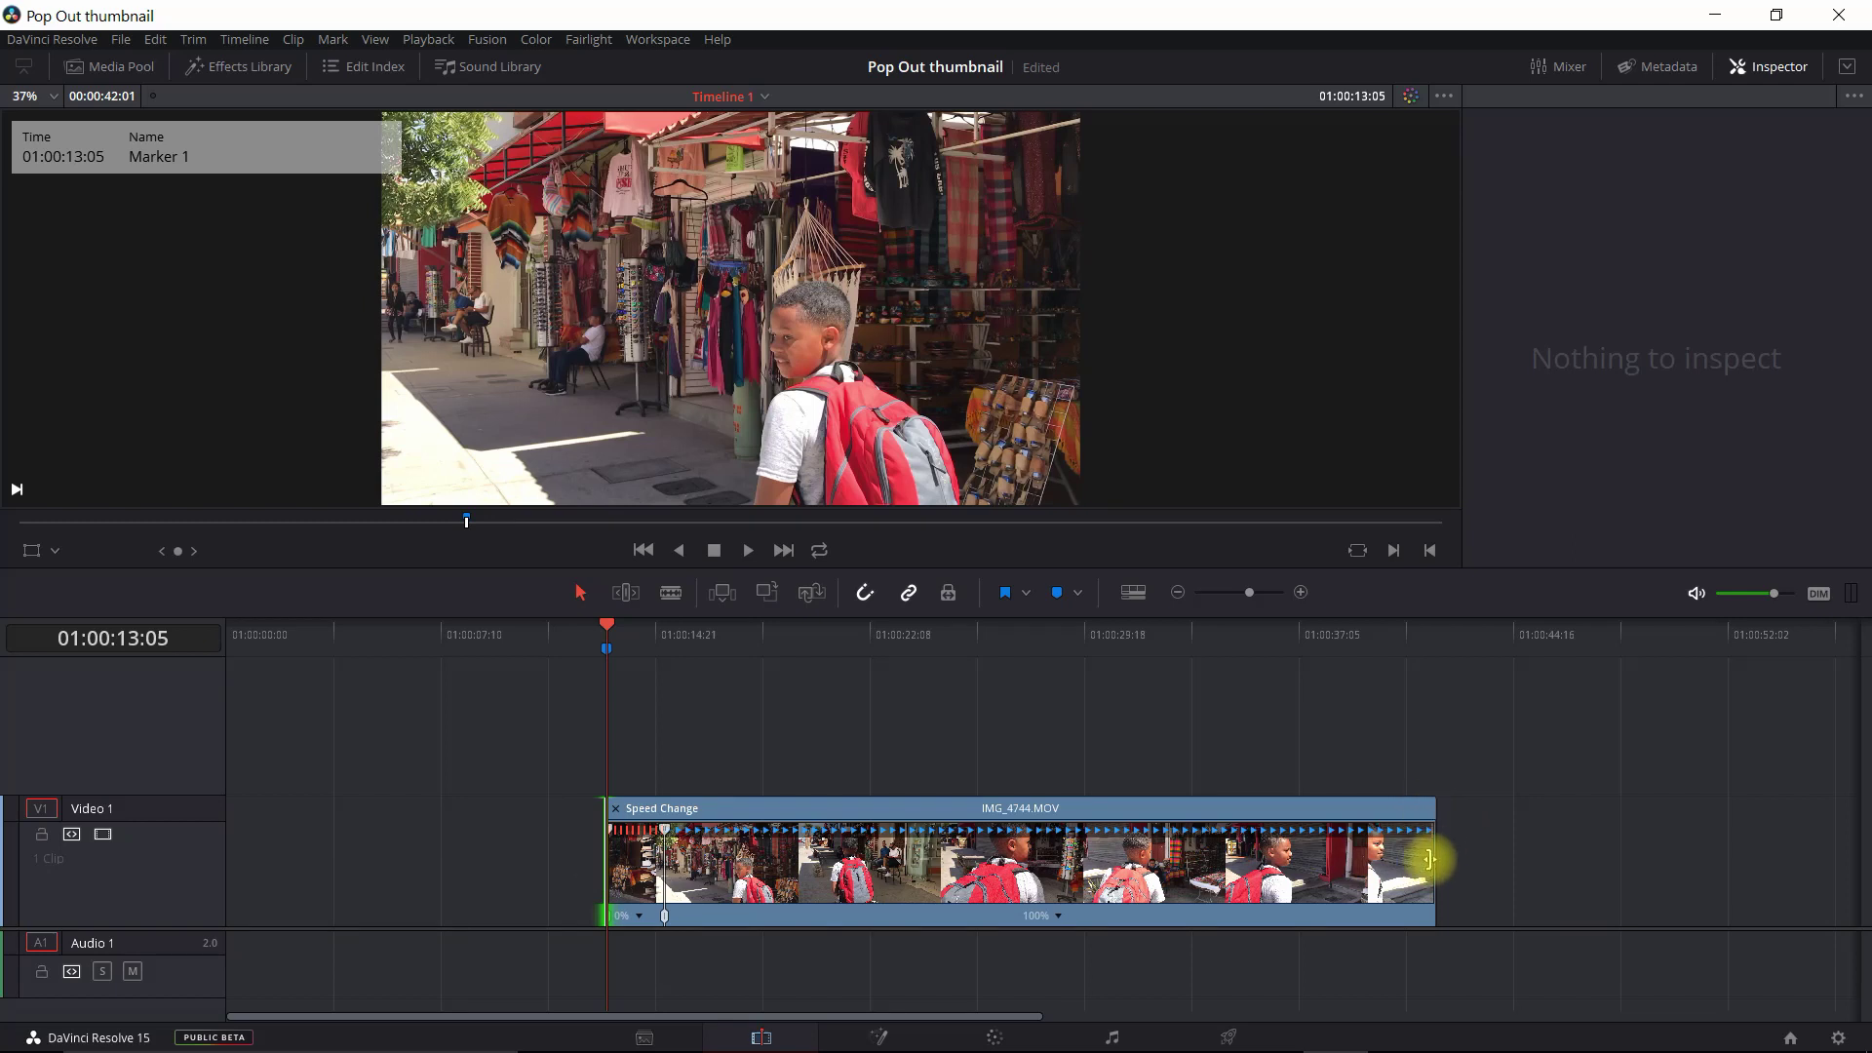
{"action": "left_click_drag", "start_coordinate": [1431, 859], "coordinate": [657, 904]}
{"action": "left_click", "coordinate": [624, 637]}
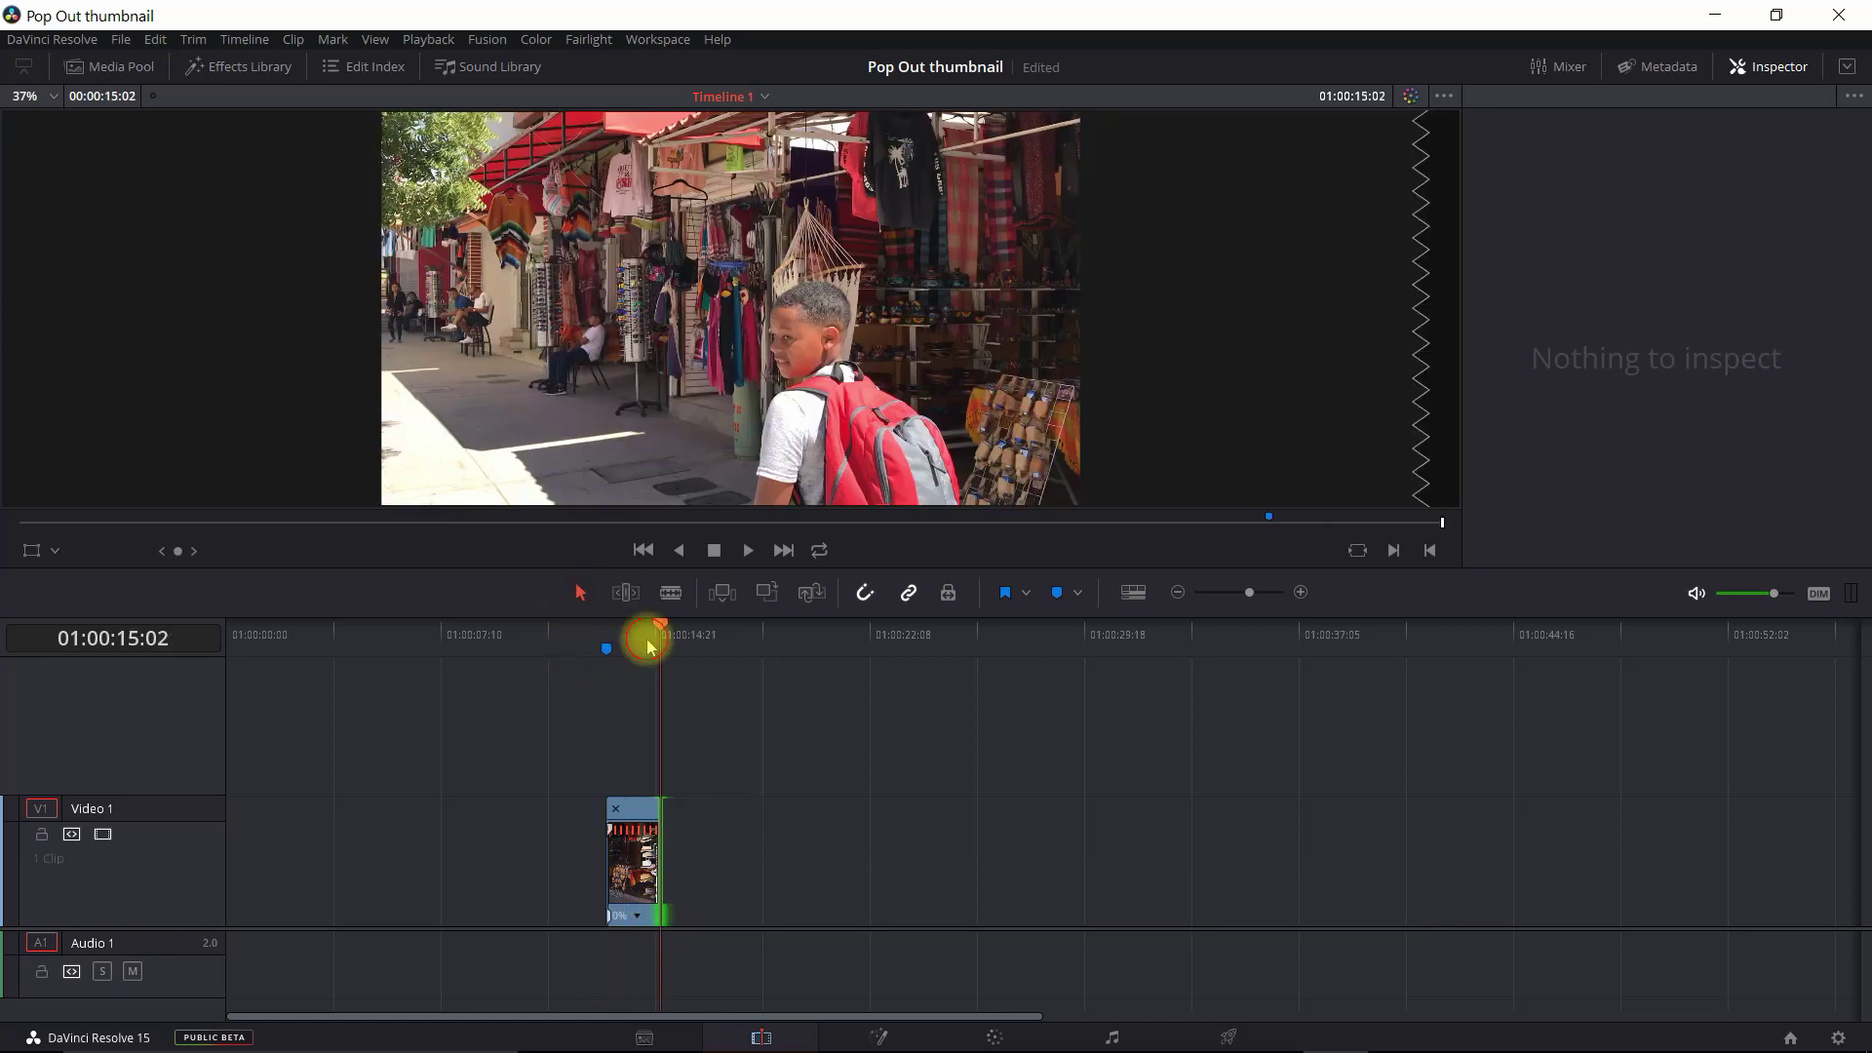
{"action": "left_click", "coordinate": [629, 638]}
Zoom the timeline in around the short clip and turn Retime Controls off.
{"action": "left_click", "coordinate": [1300, 593]}
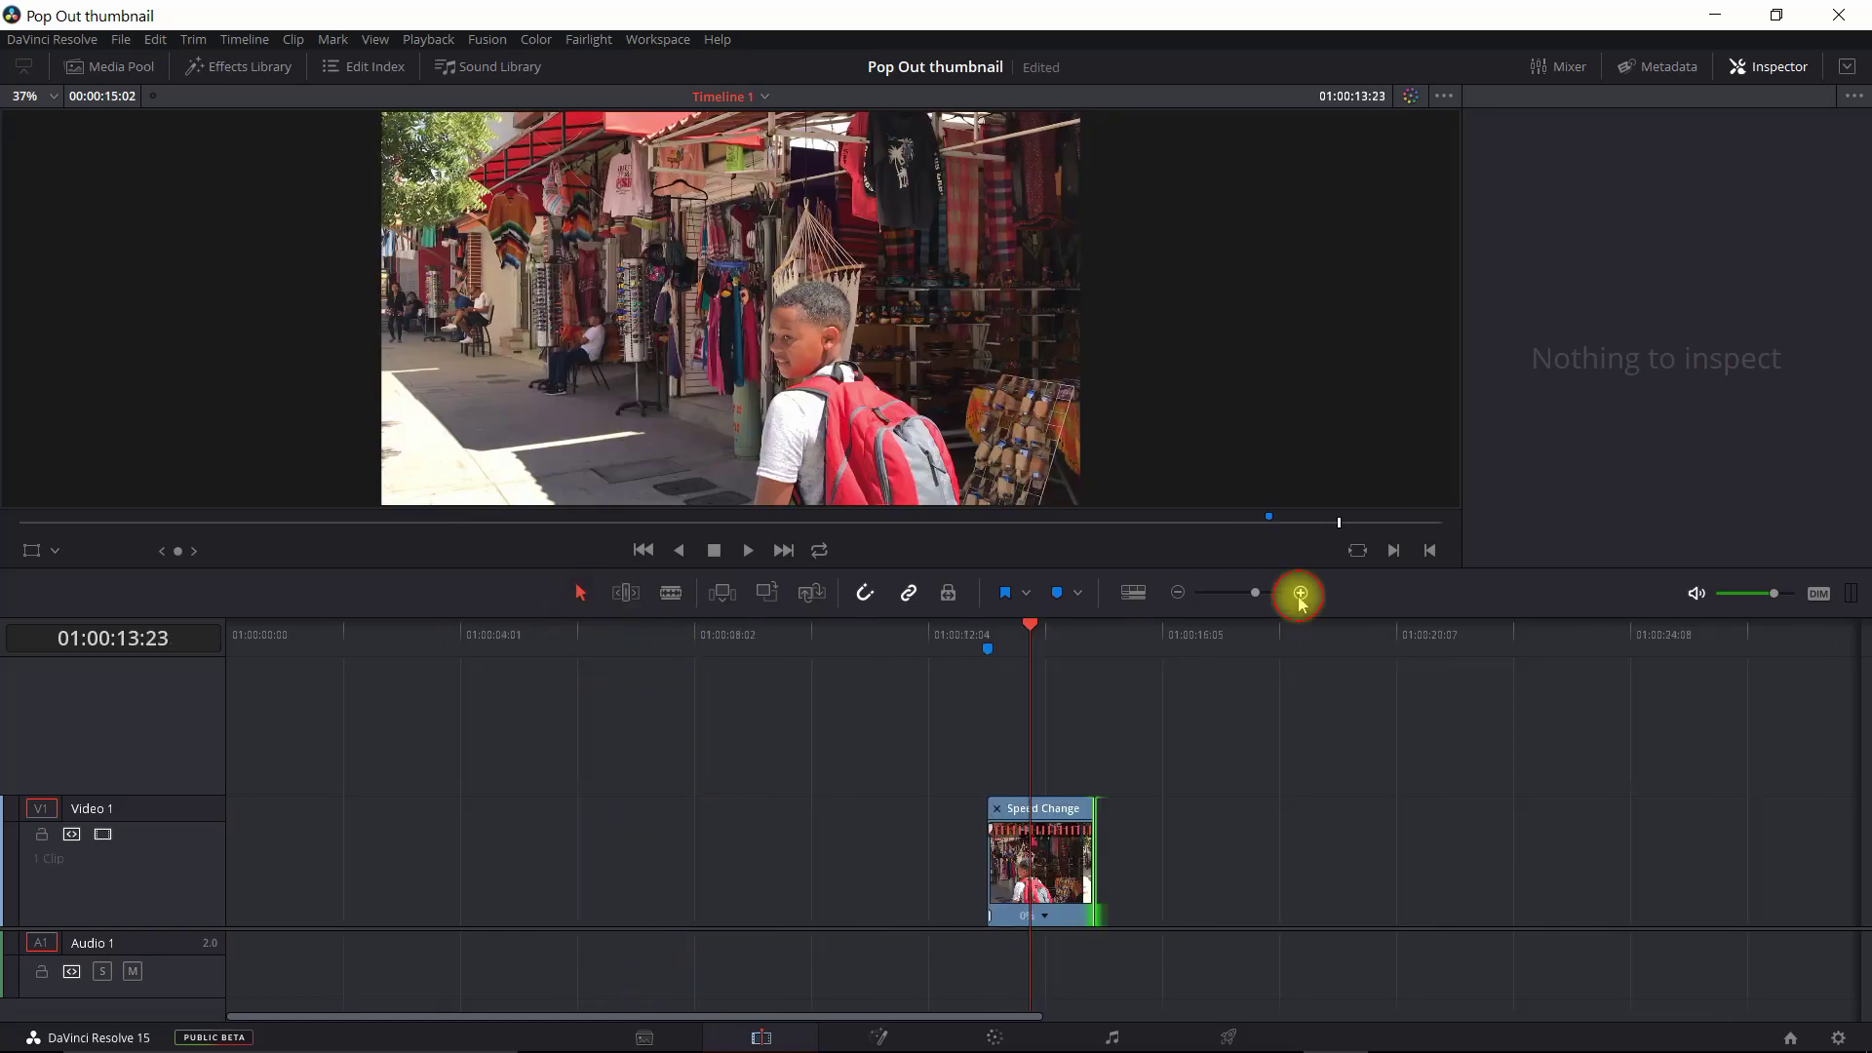
{"action": "left_click", "coordinate": [1300, 593]}
{"action": "left_click", "coordinate": [1300, 593]}
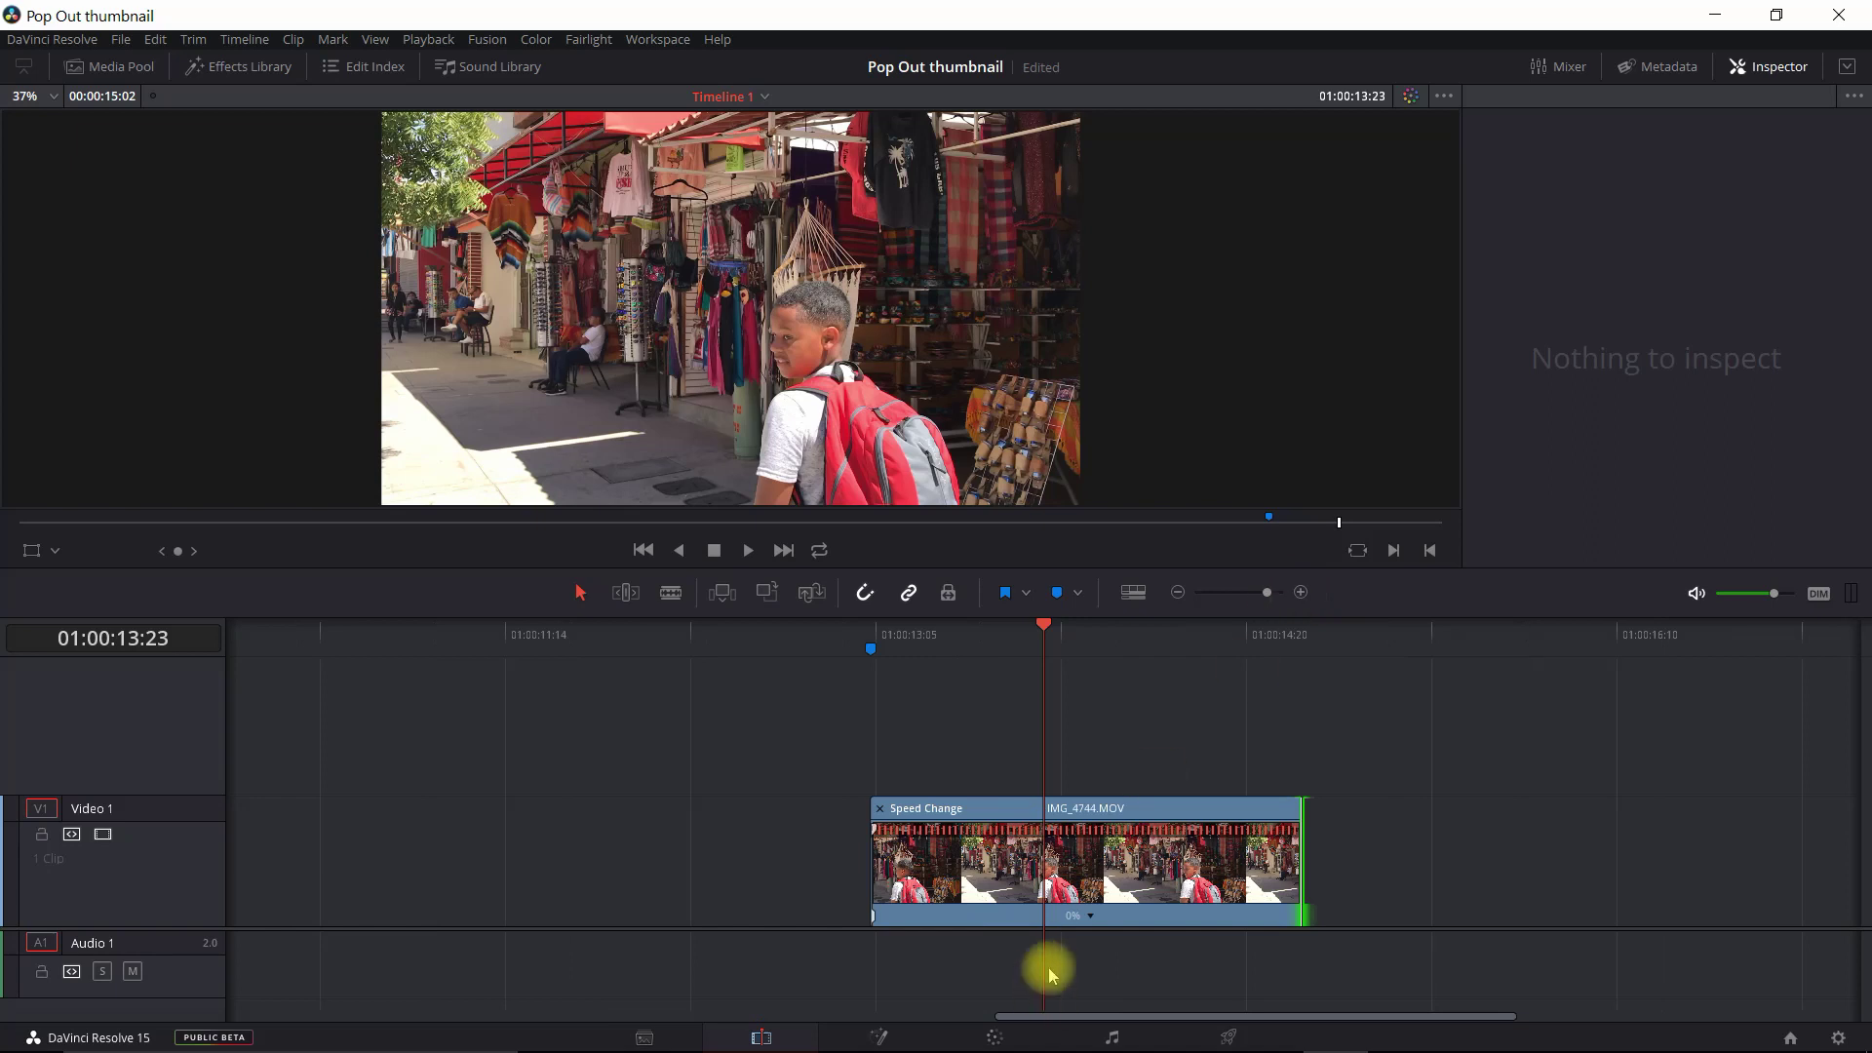
{"action": "right_click", "coordinate": [1076, 913]}
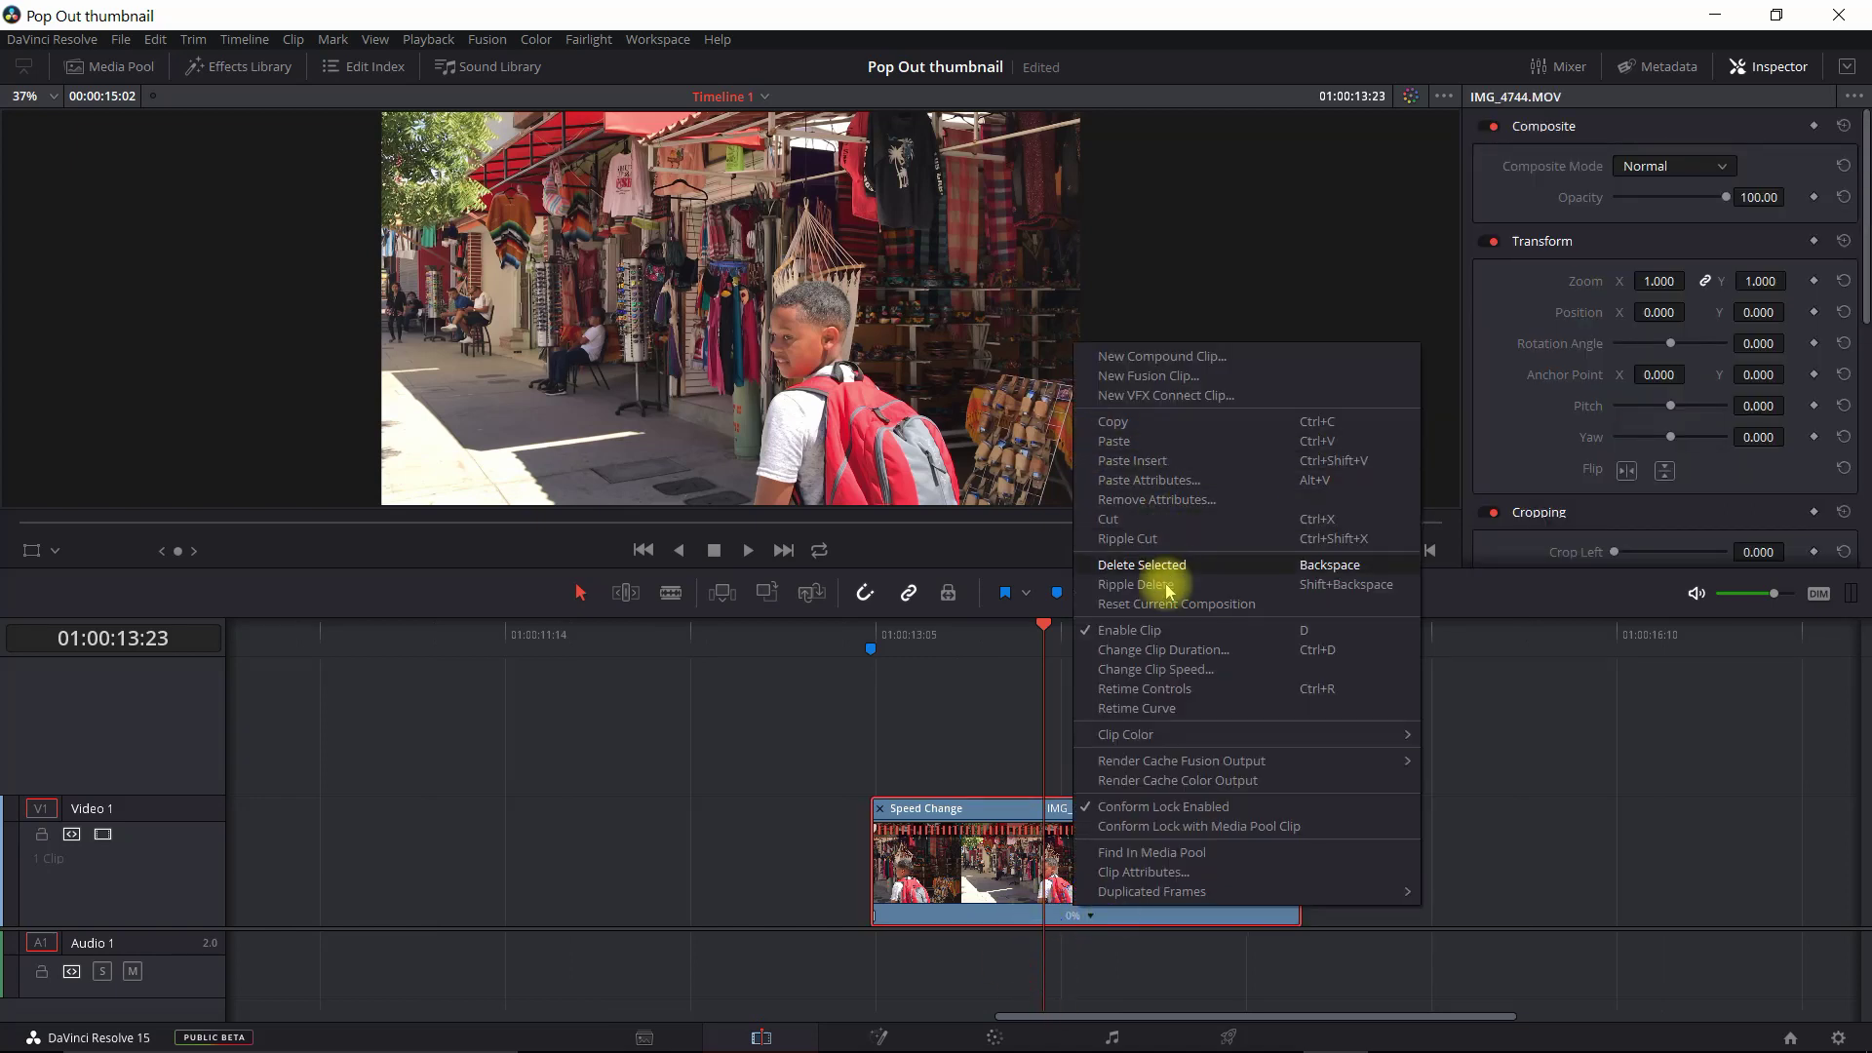
{"action": "left_click", "coordinate": [1167, 689]}
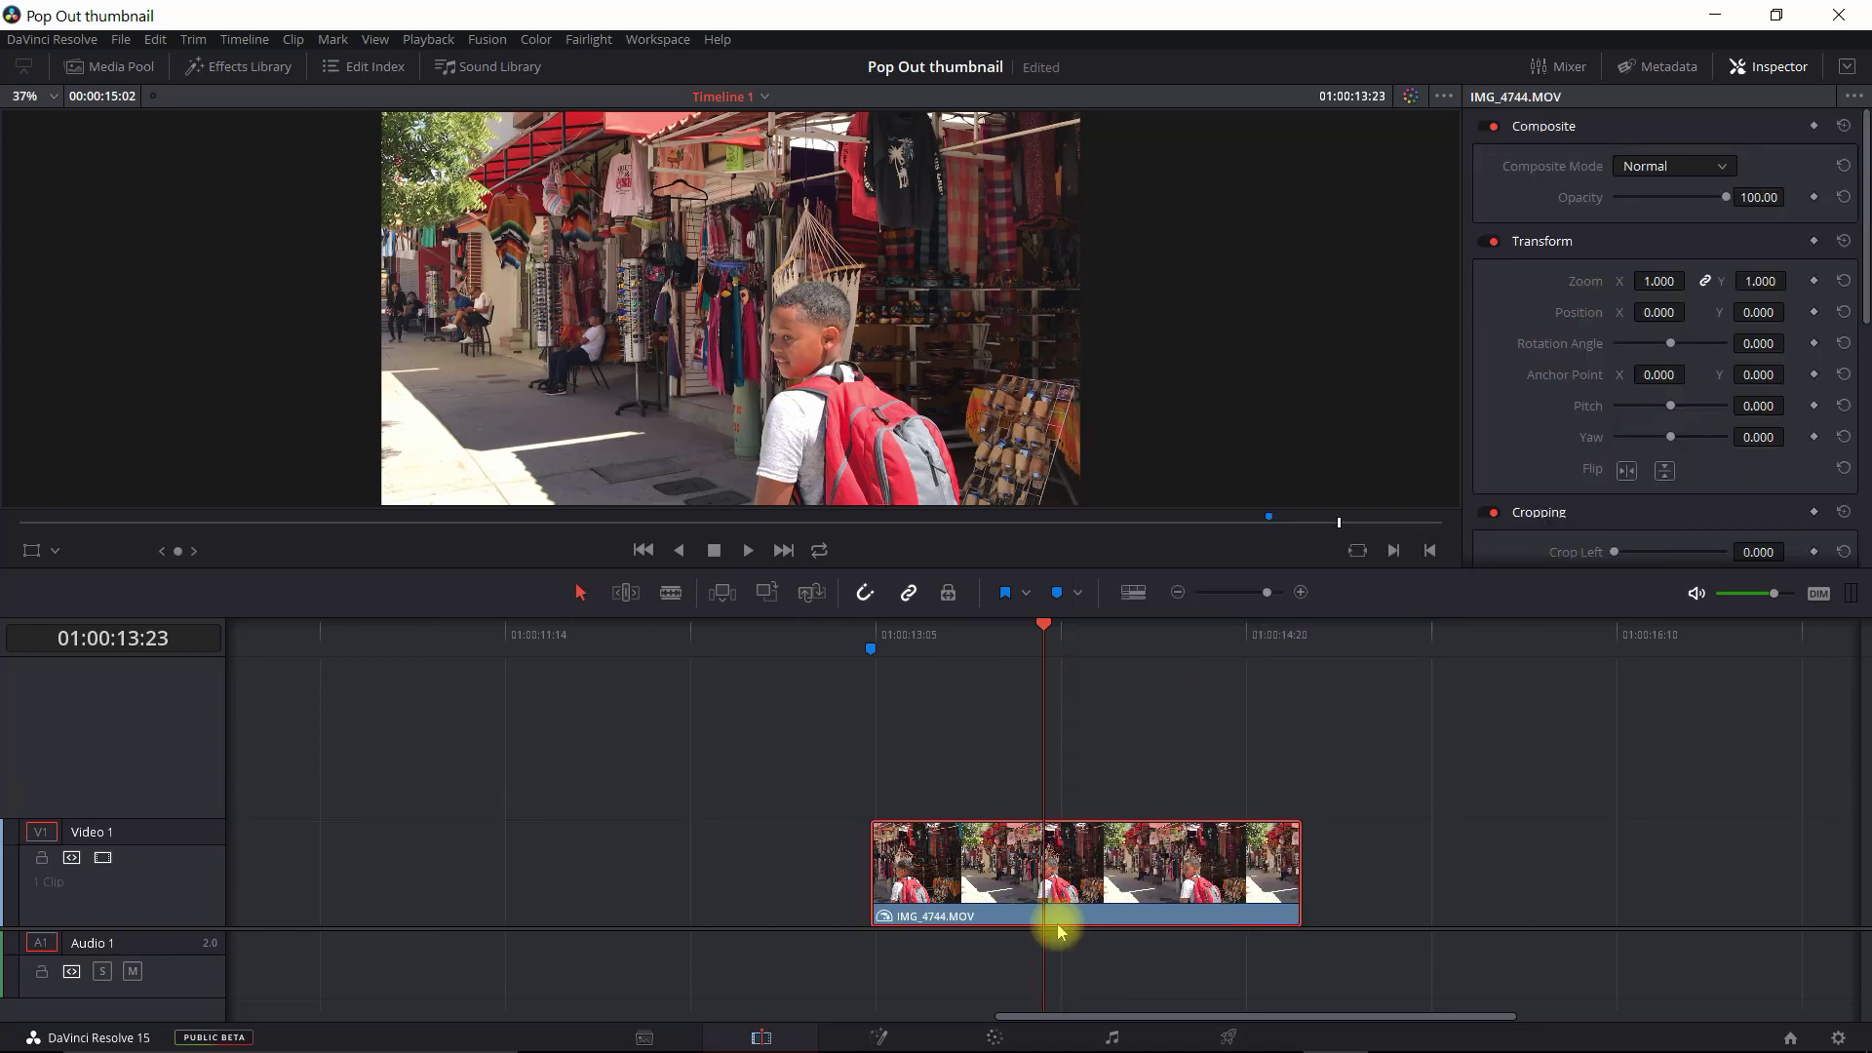
Place a Text title on Video 2 and trim it to the freeze clip's length.
{"action": "left_click", "coordinate": [242, 66]}
{"action": "left_click_drag", "start_coordinate": [207, 278], "coordinate": [1250, 749]}
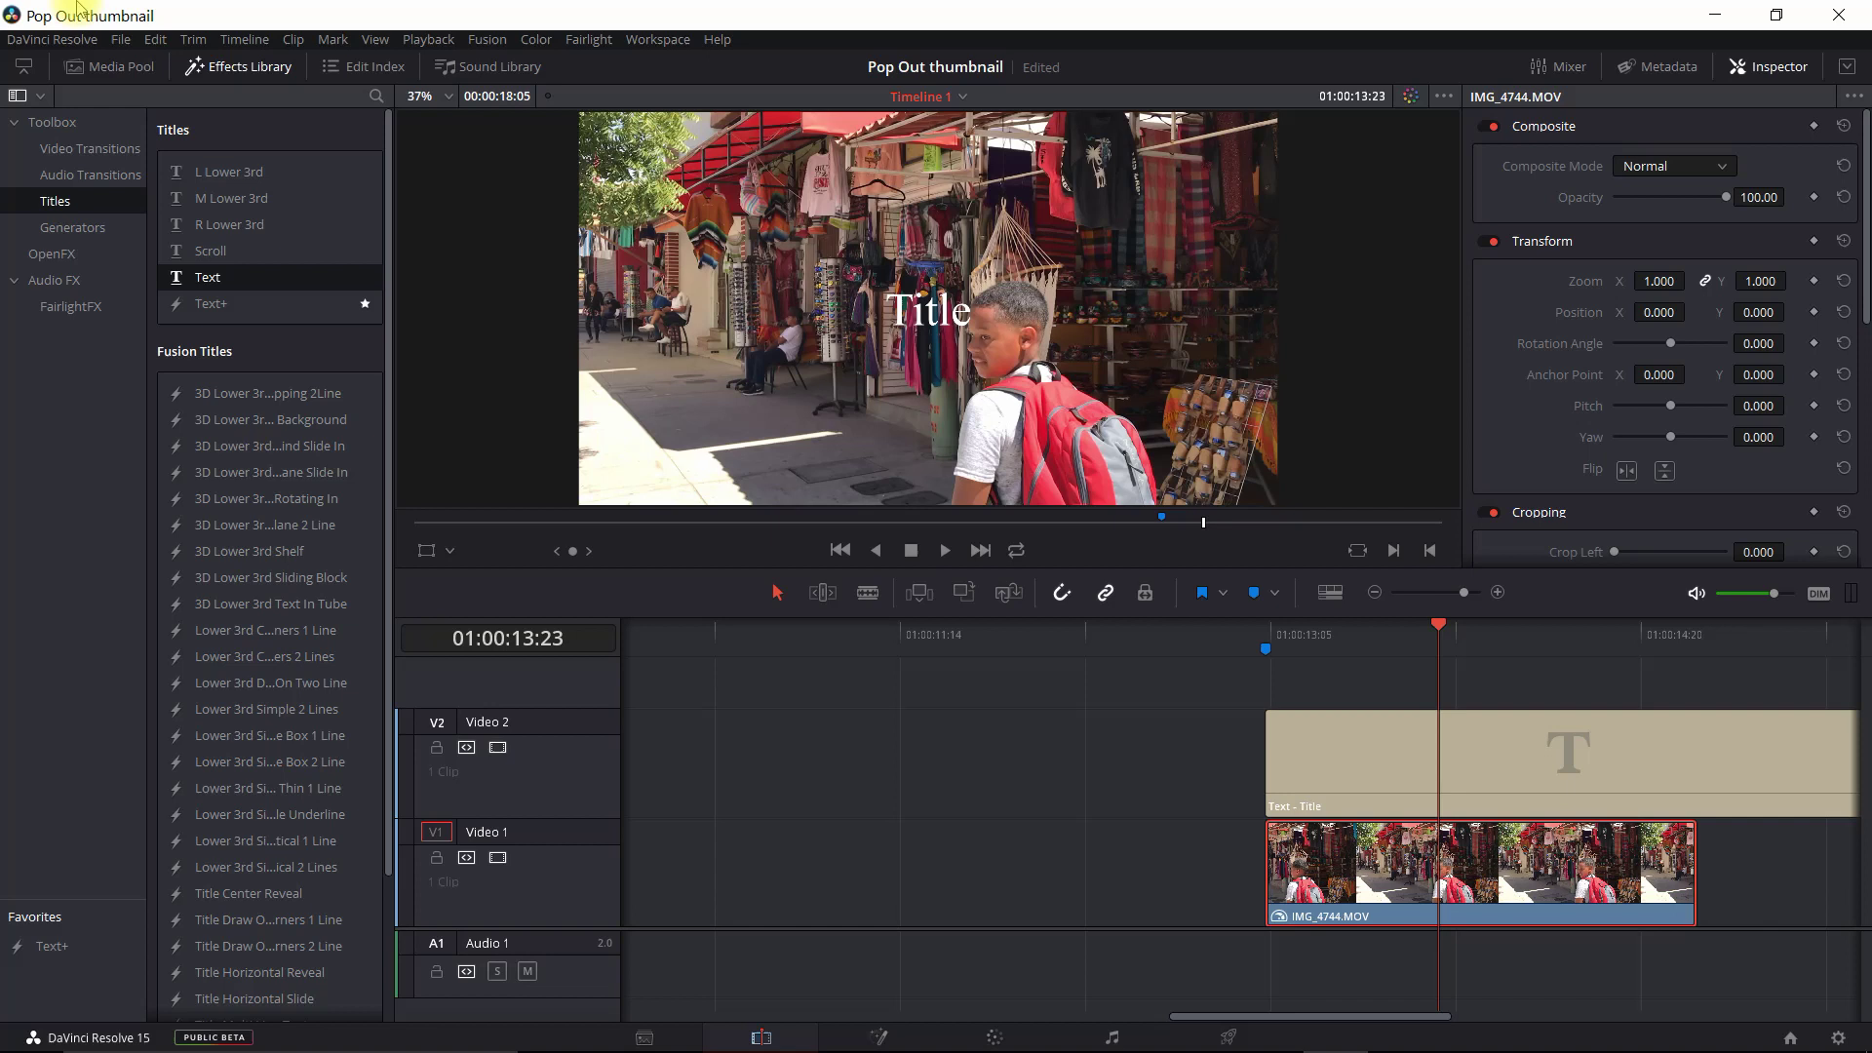
{"action": "left_click", "coordinate": [244, 66]}
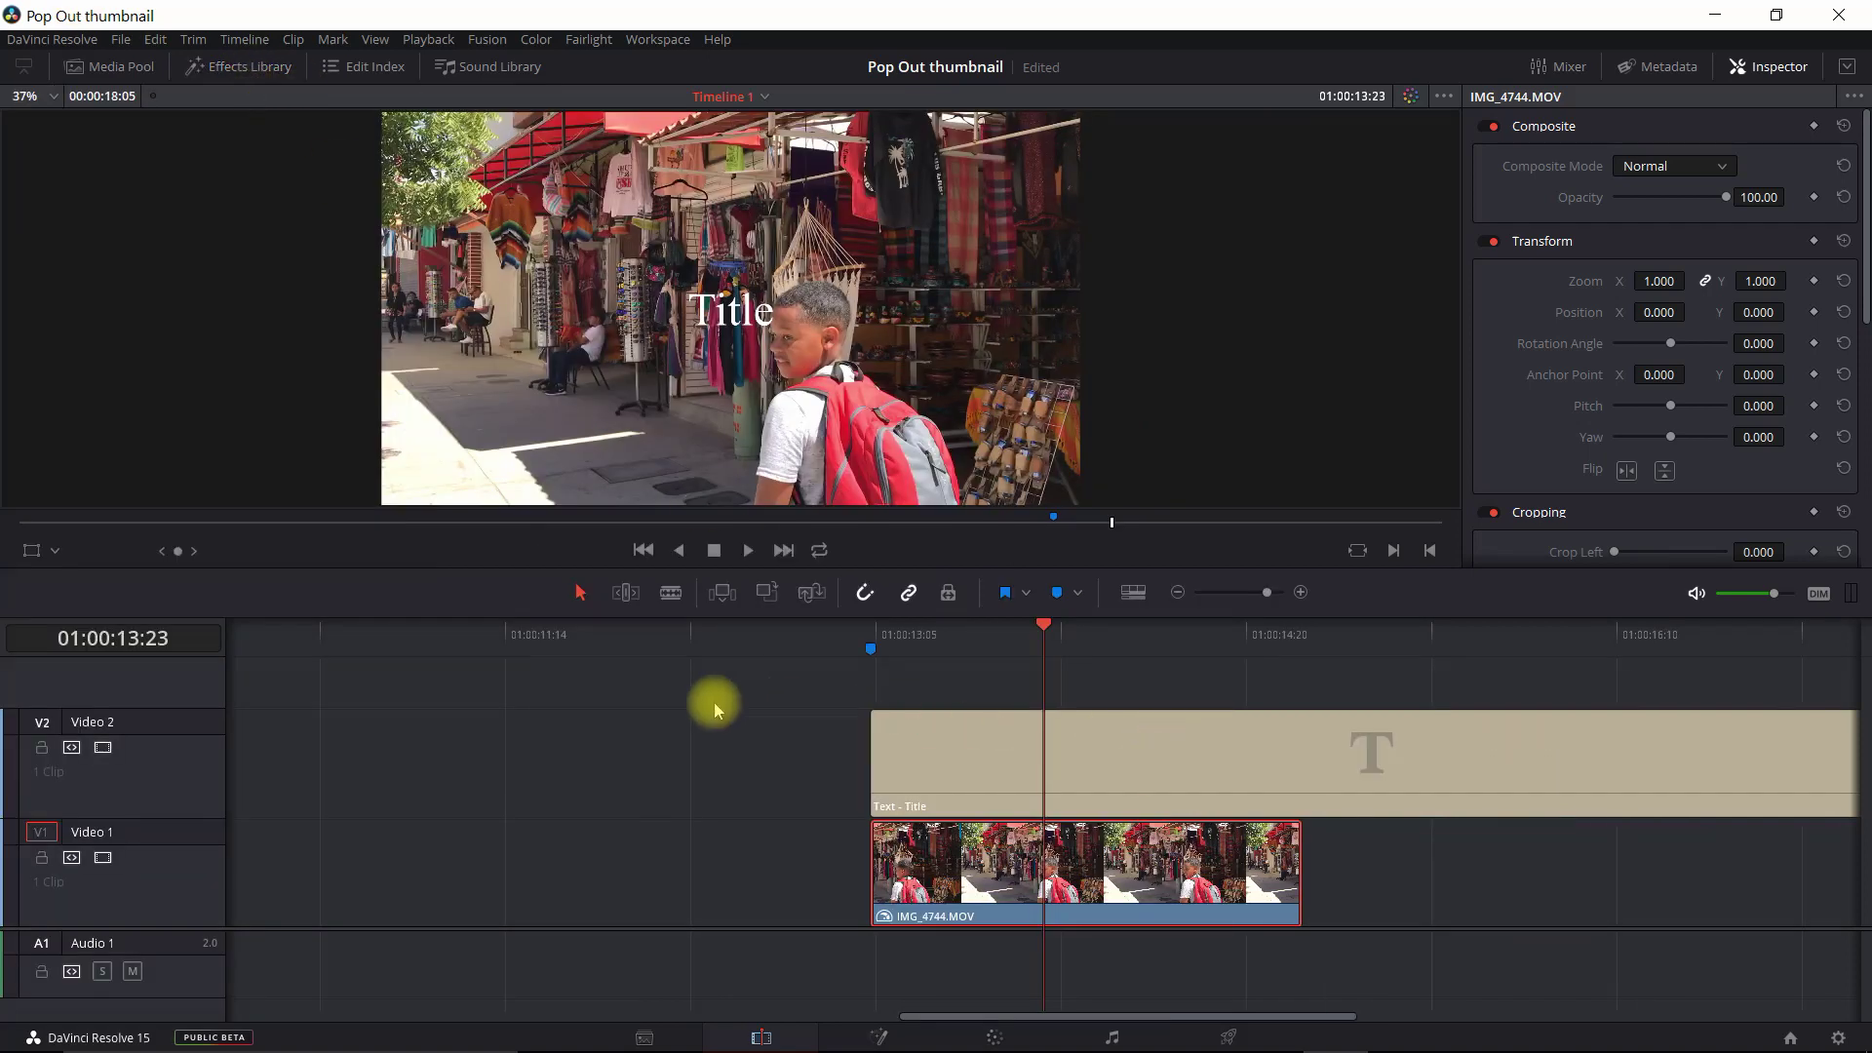
{"action": "left_click_drag", "start_coordinate": [873, 741], "coordinate": [890, 784]}
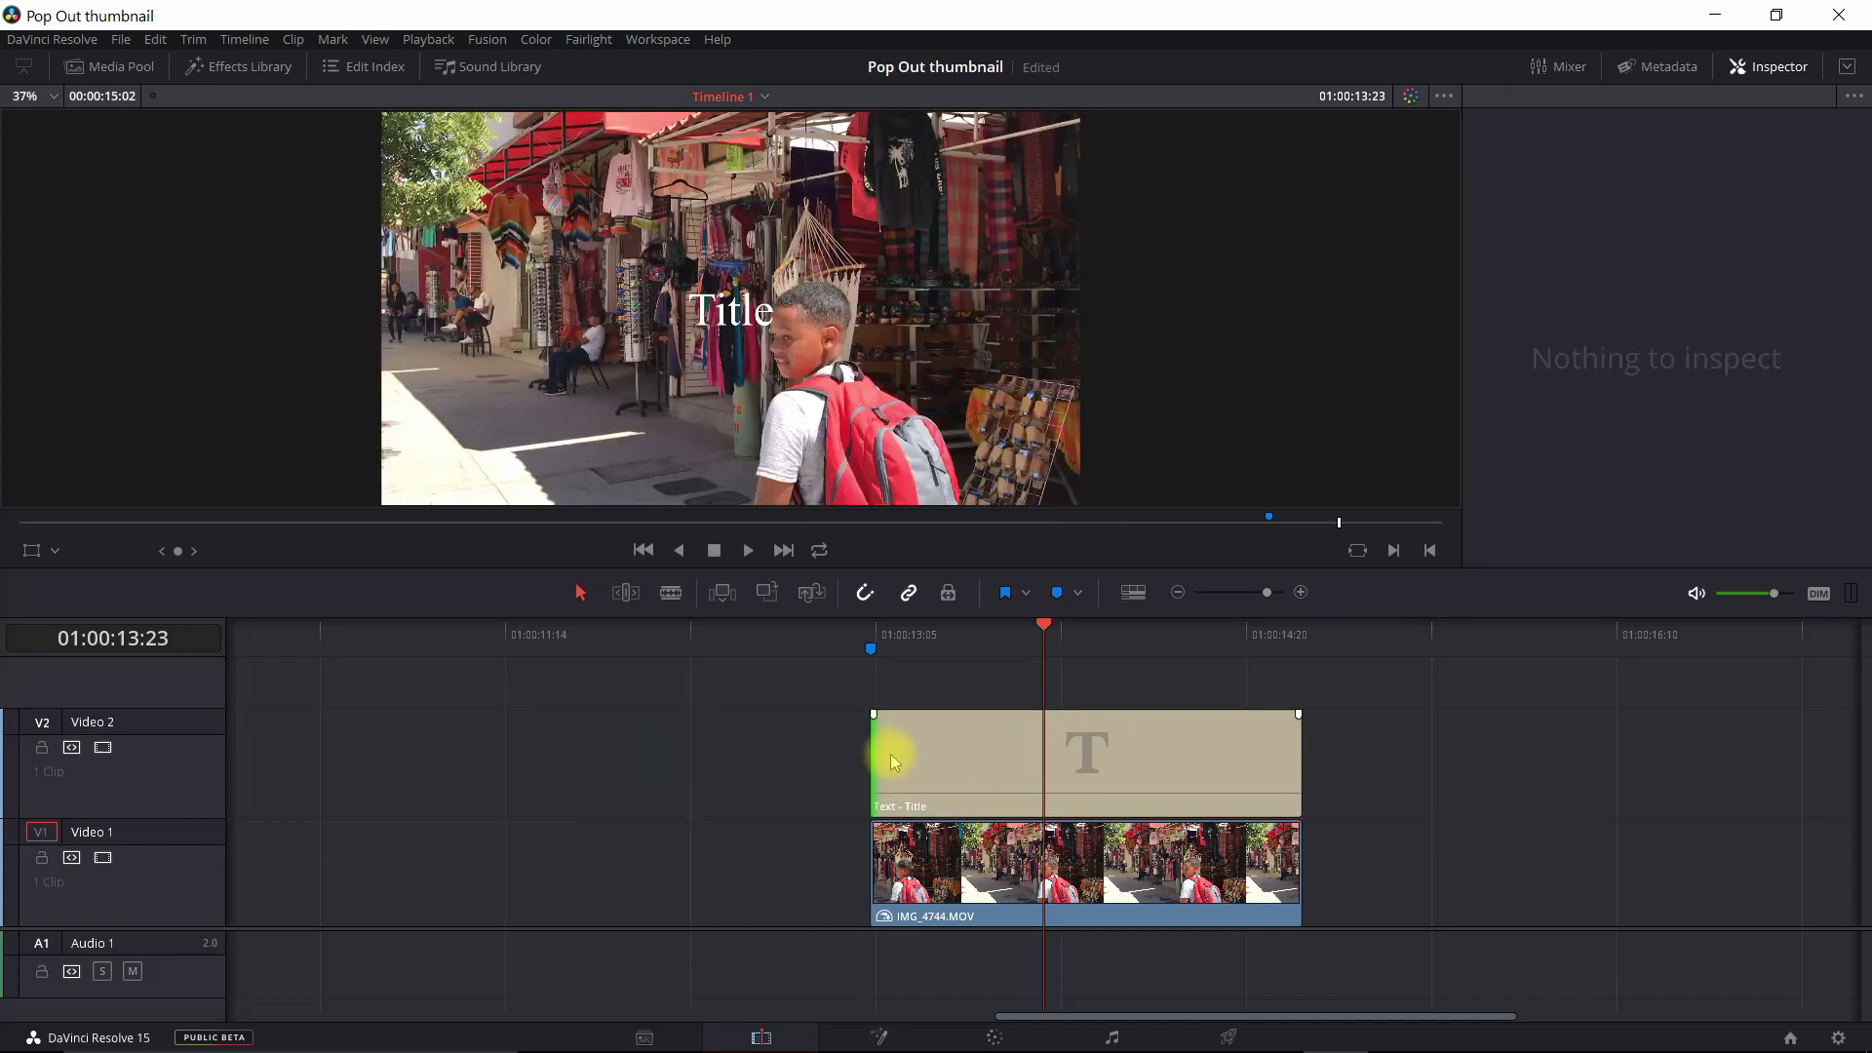
Change the title text to STREETS in Lucida Handwriting at size 348.
{"action": "left_click", "coordinate": [1107, 763]}
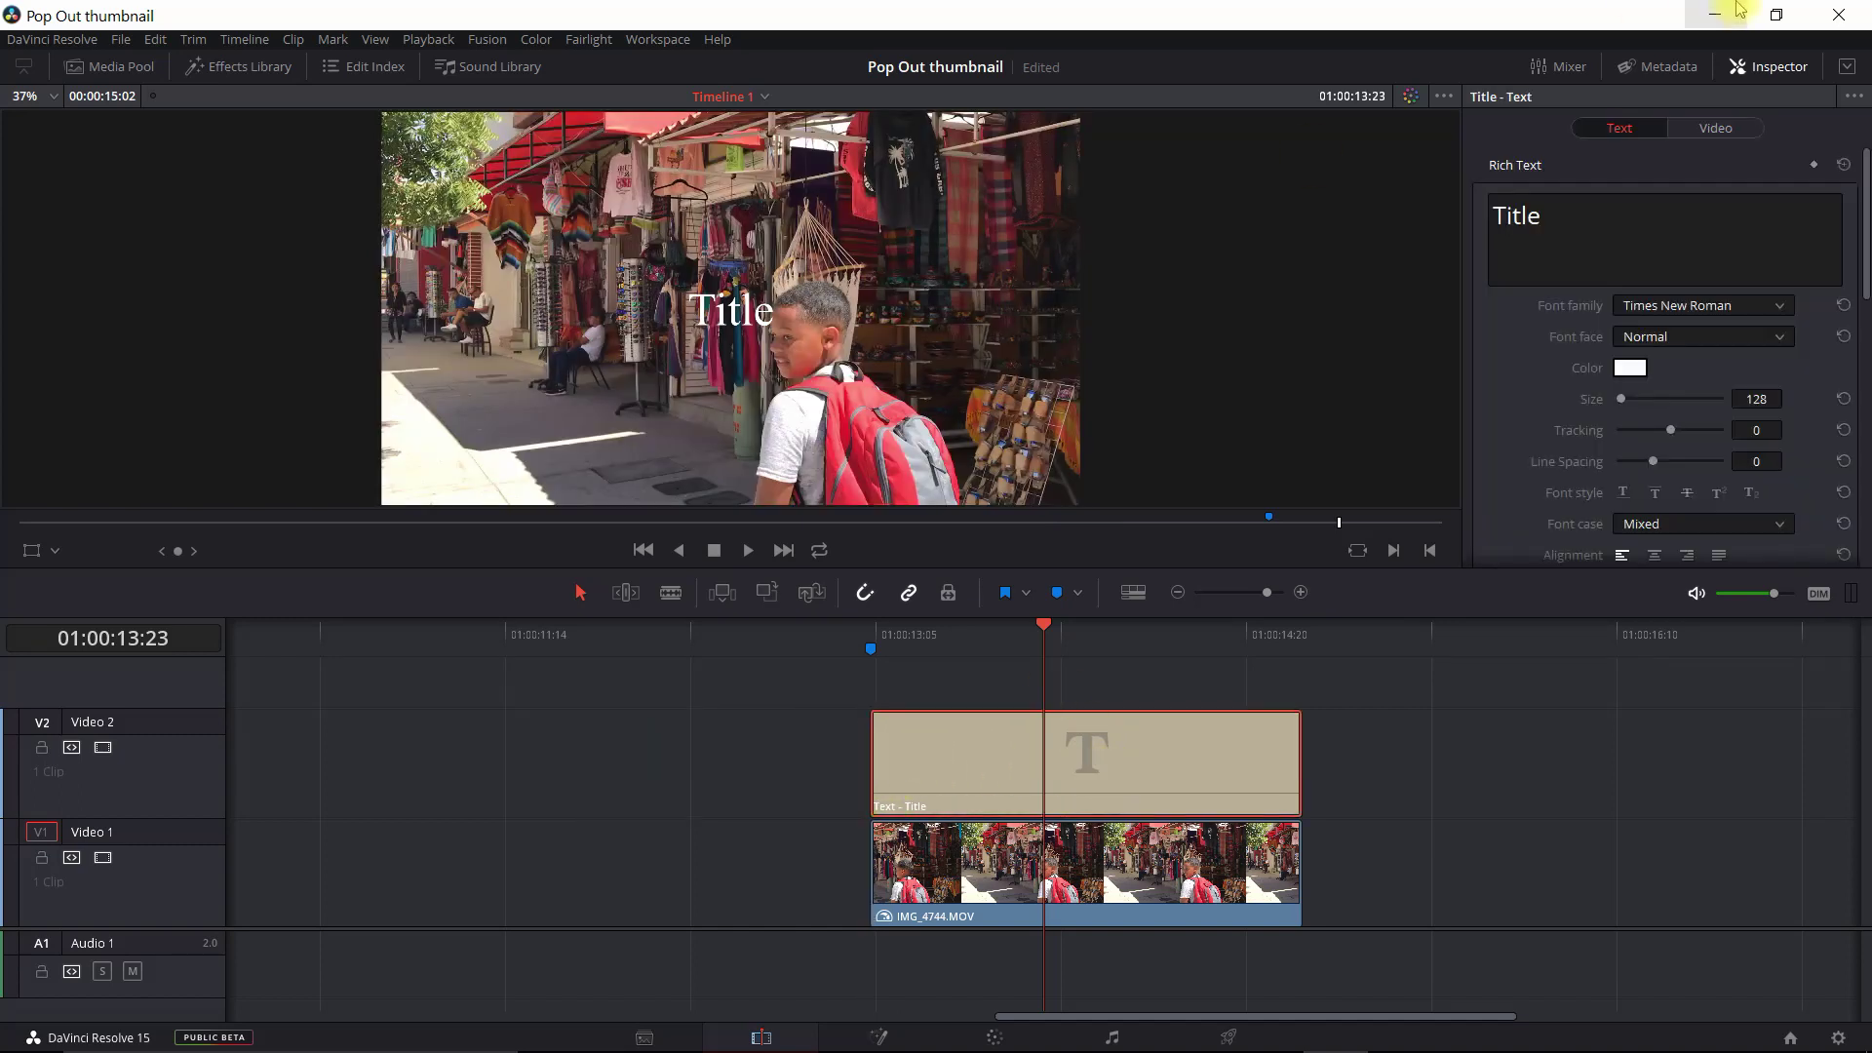
{"action": "left_click", "coordinate": [1588, 230]}
{"action": "type", "text": "STREETS"}
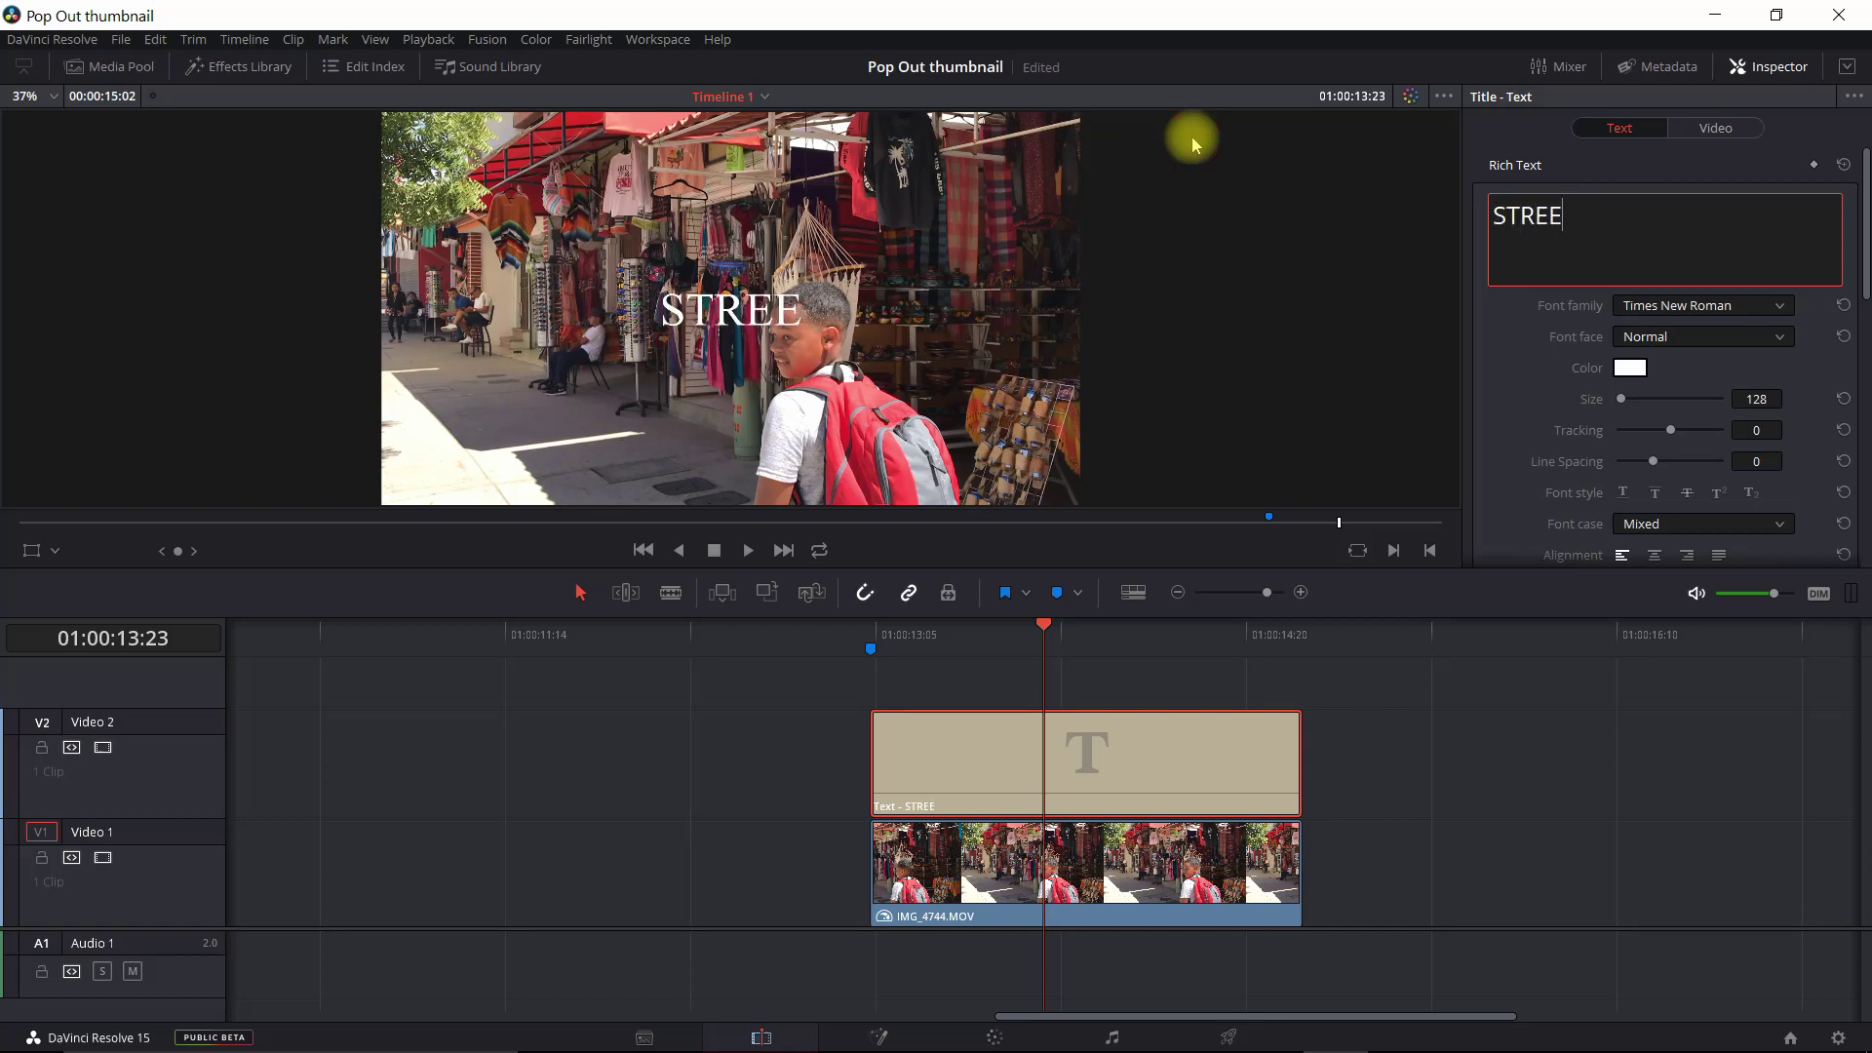
{"action": "left_click", "coordinate": [1708, 305]}
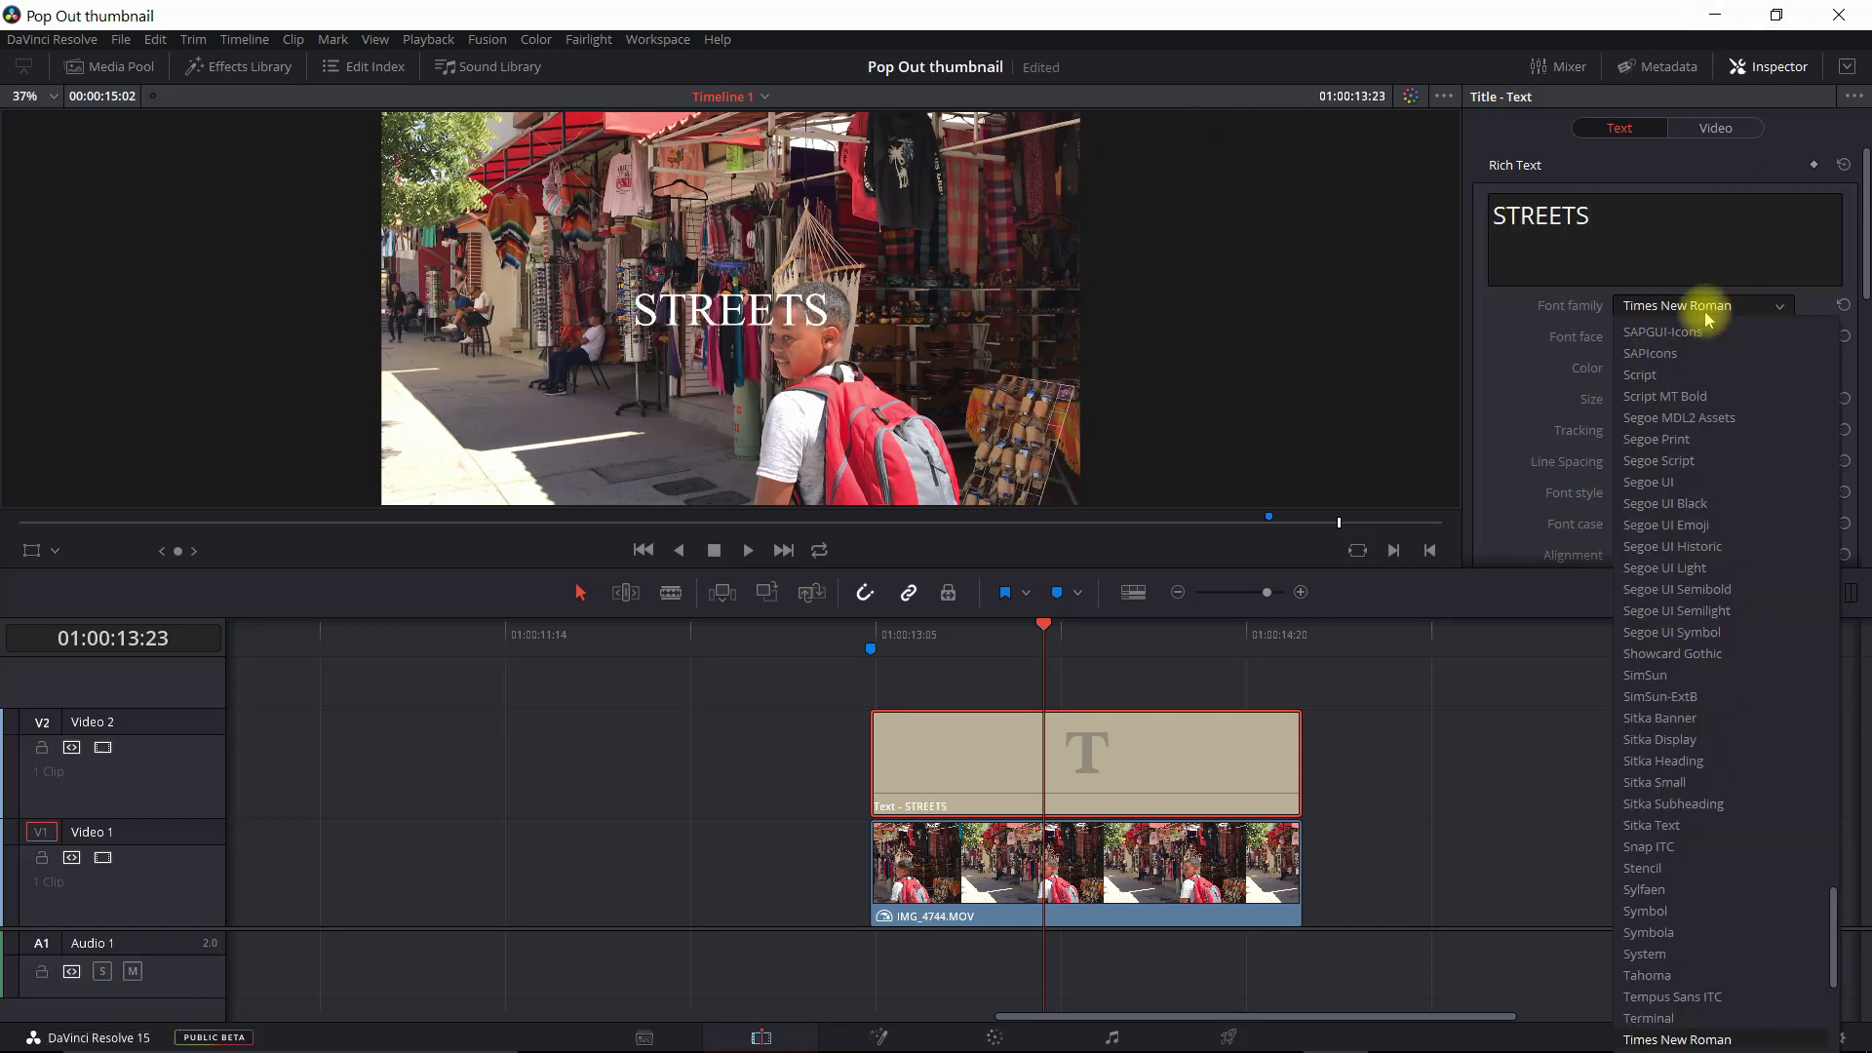
{"action": "scroll", "coordinate": [1683, 781], "scroll_direction": "up", "scroll_amount": 5}
{"action": "left_click", "coordinate": [1684, 780]}
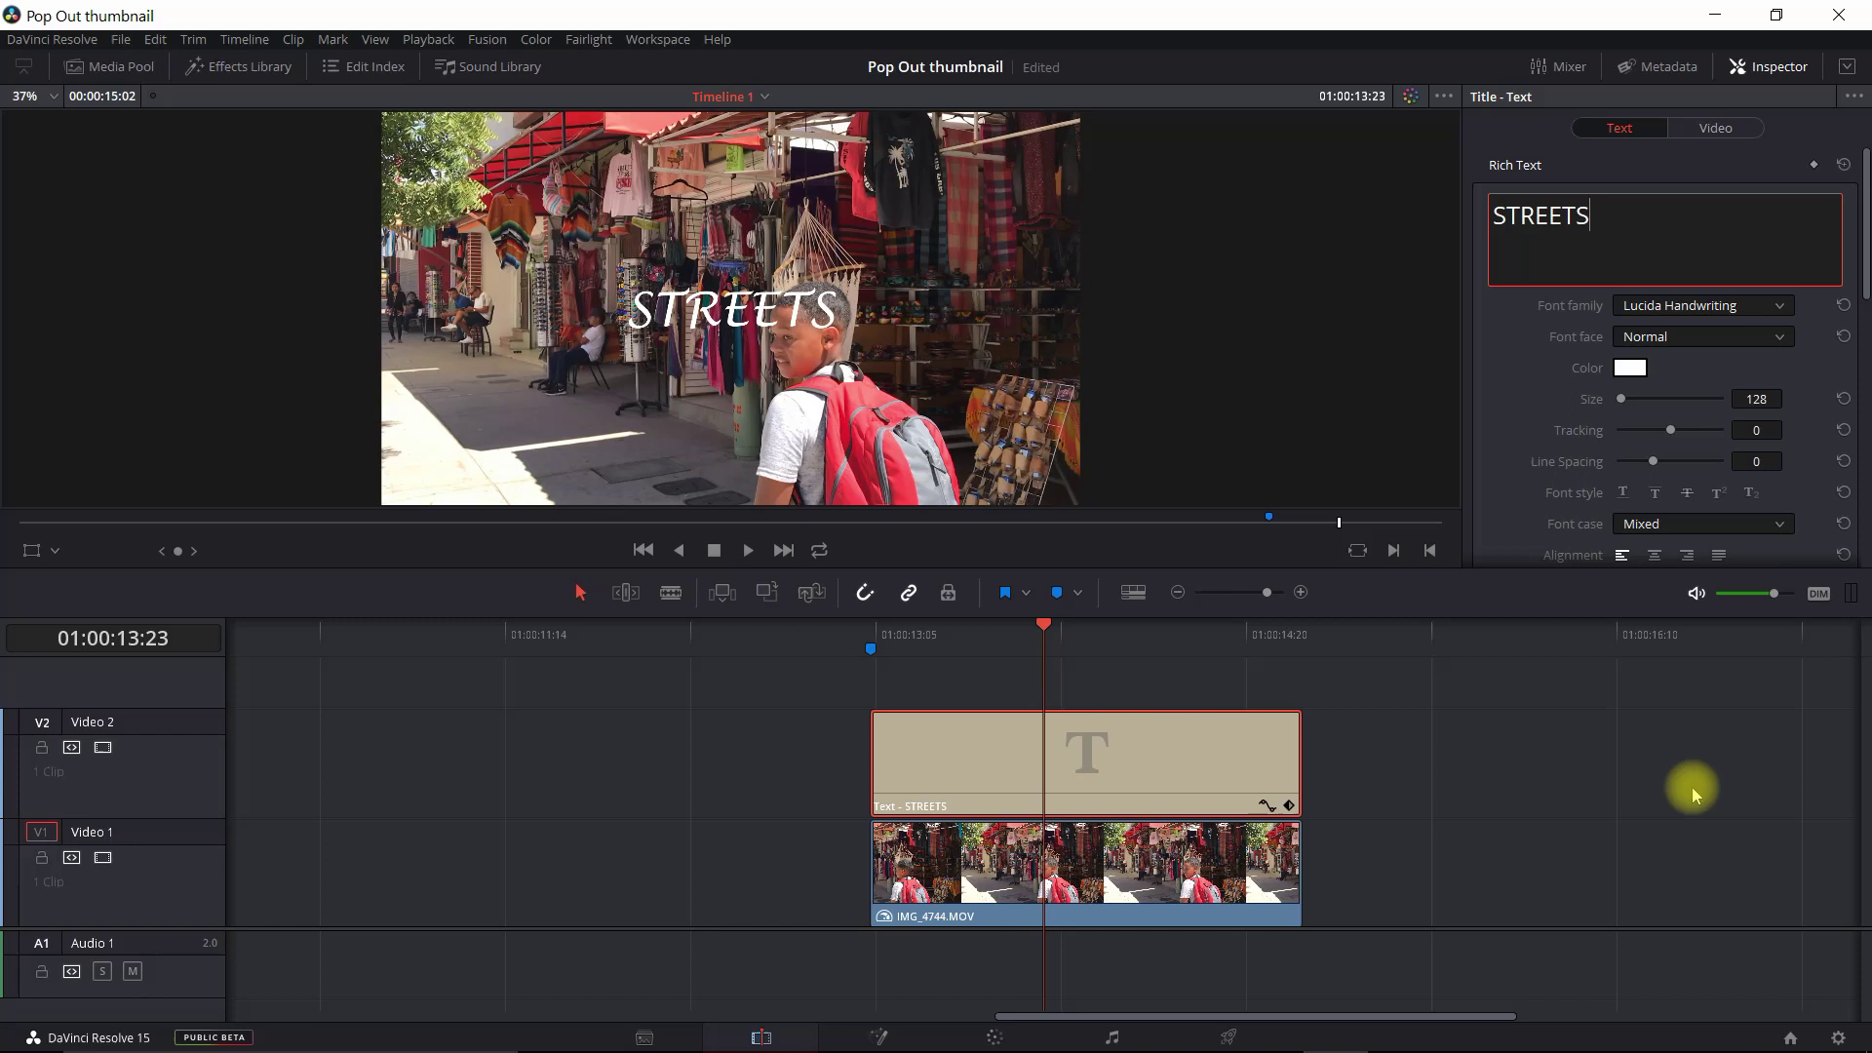
{"action": "left_click", "coordinate": [1756, 399]}
{"action": "type", "text": "348"}
{"action": "key", "text": "Return"}
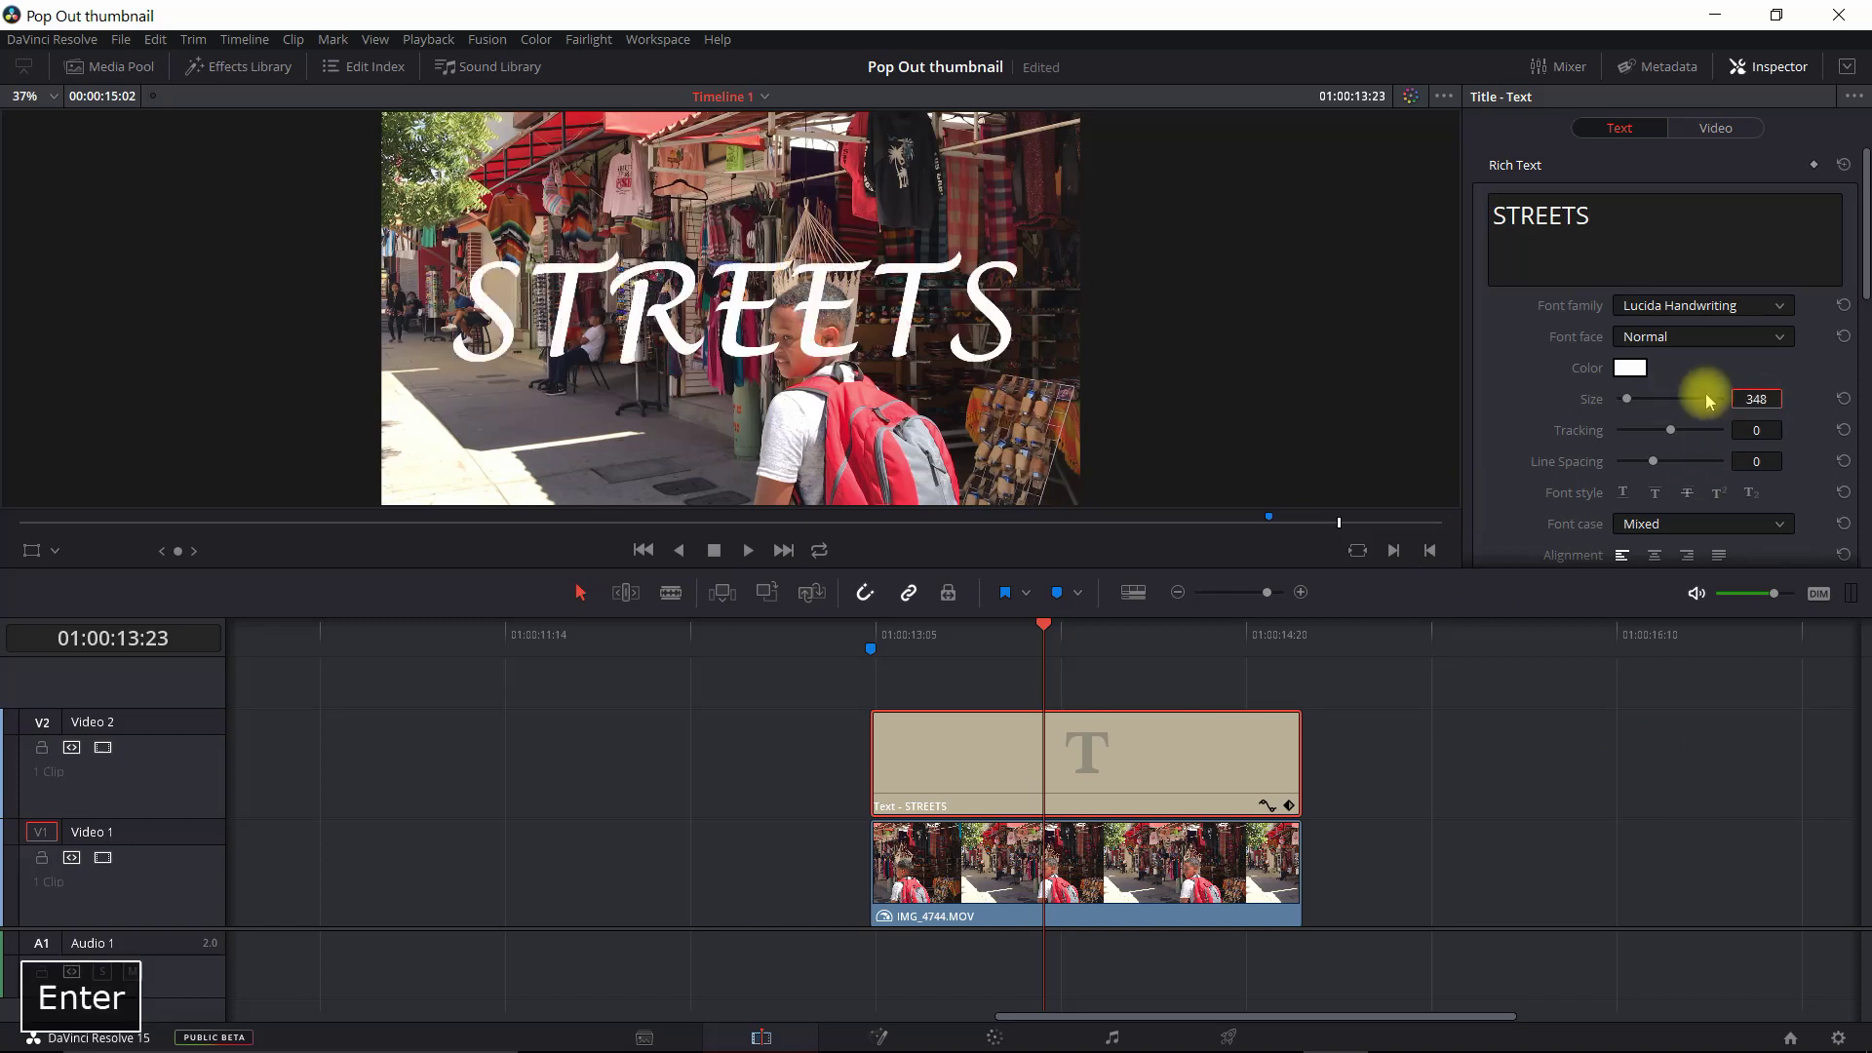
Give the title background a white outline with width 7.
{"action": "scroll", "coordinate": [1764, 382], "scroll_direction": "down", "scroll_amount": 3}
{"action": "scroll", "coordinate": [1760, 382], "scroll_direction": "down", "scroll_amount": 5}
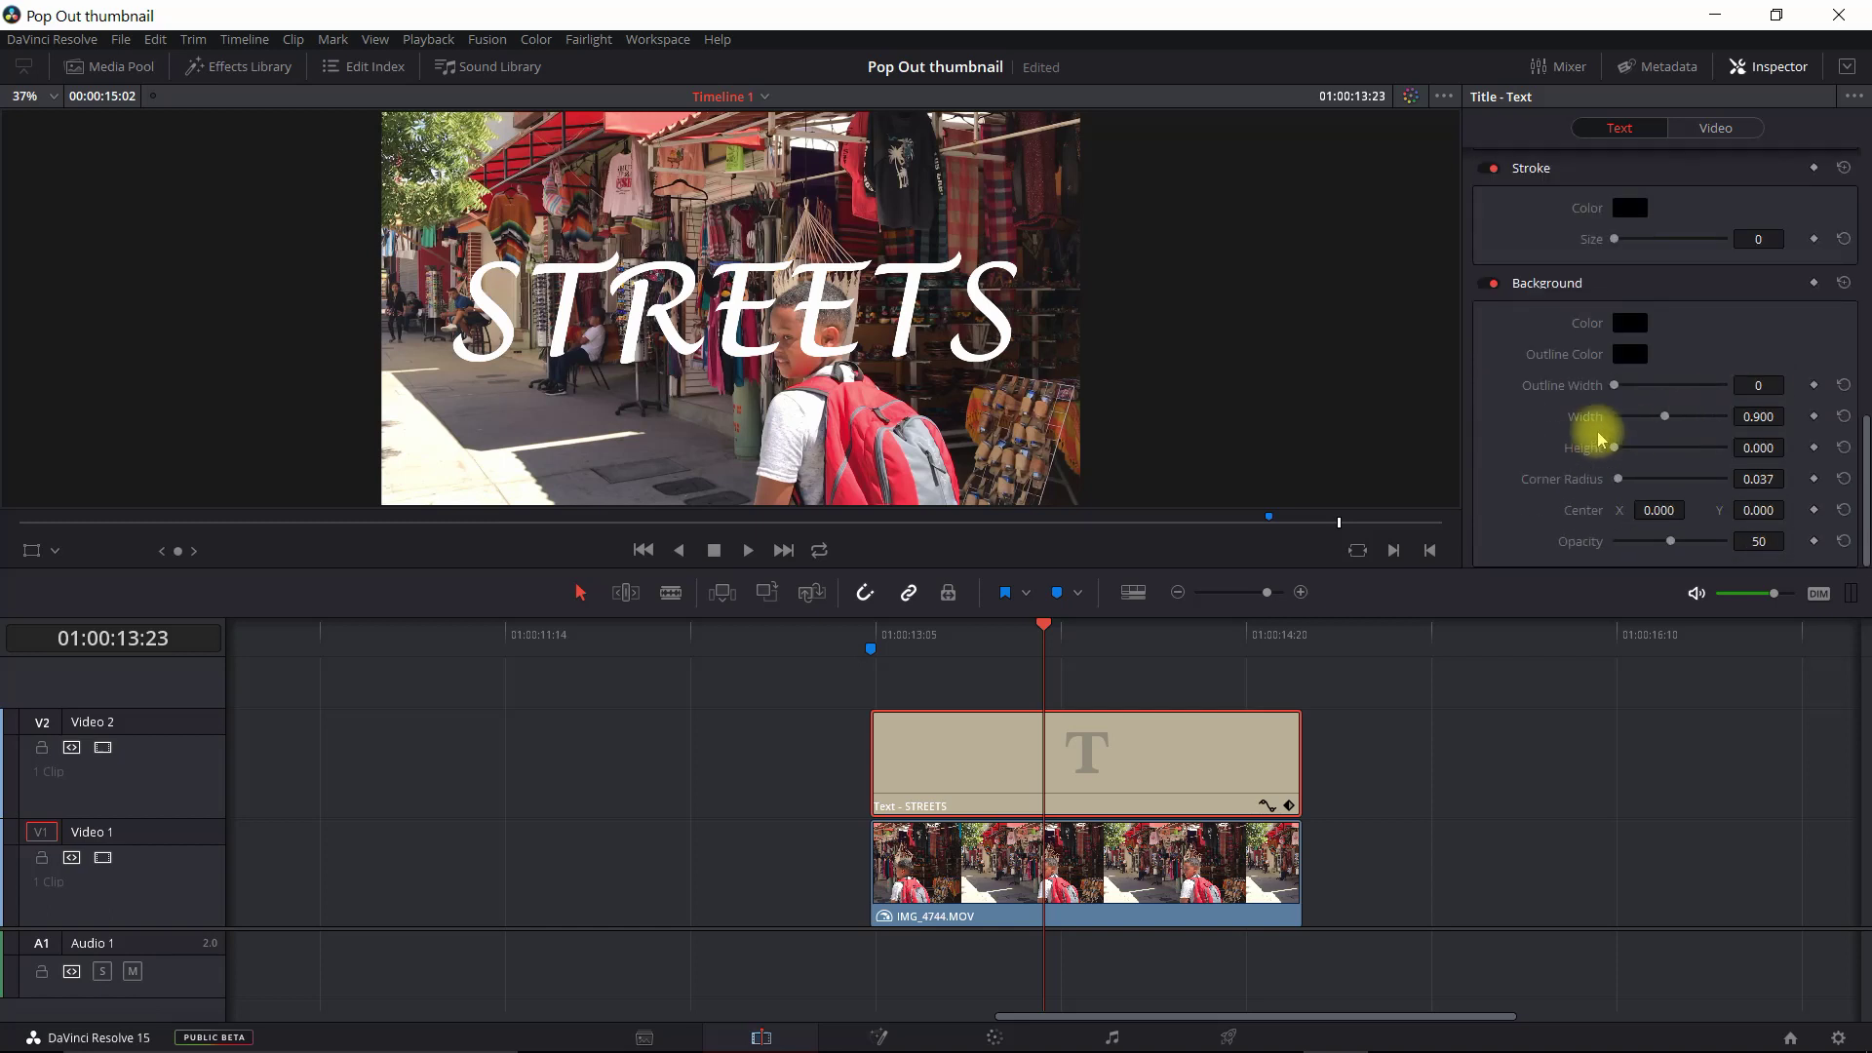
{"action": "left_click", "coordinate": [1627, 357]}
{"action": "left_click", "coordinate": [871, 635]}
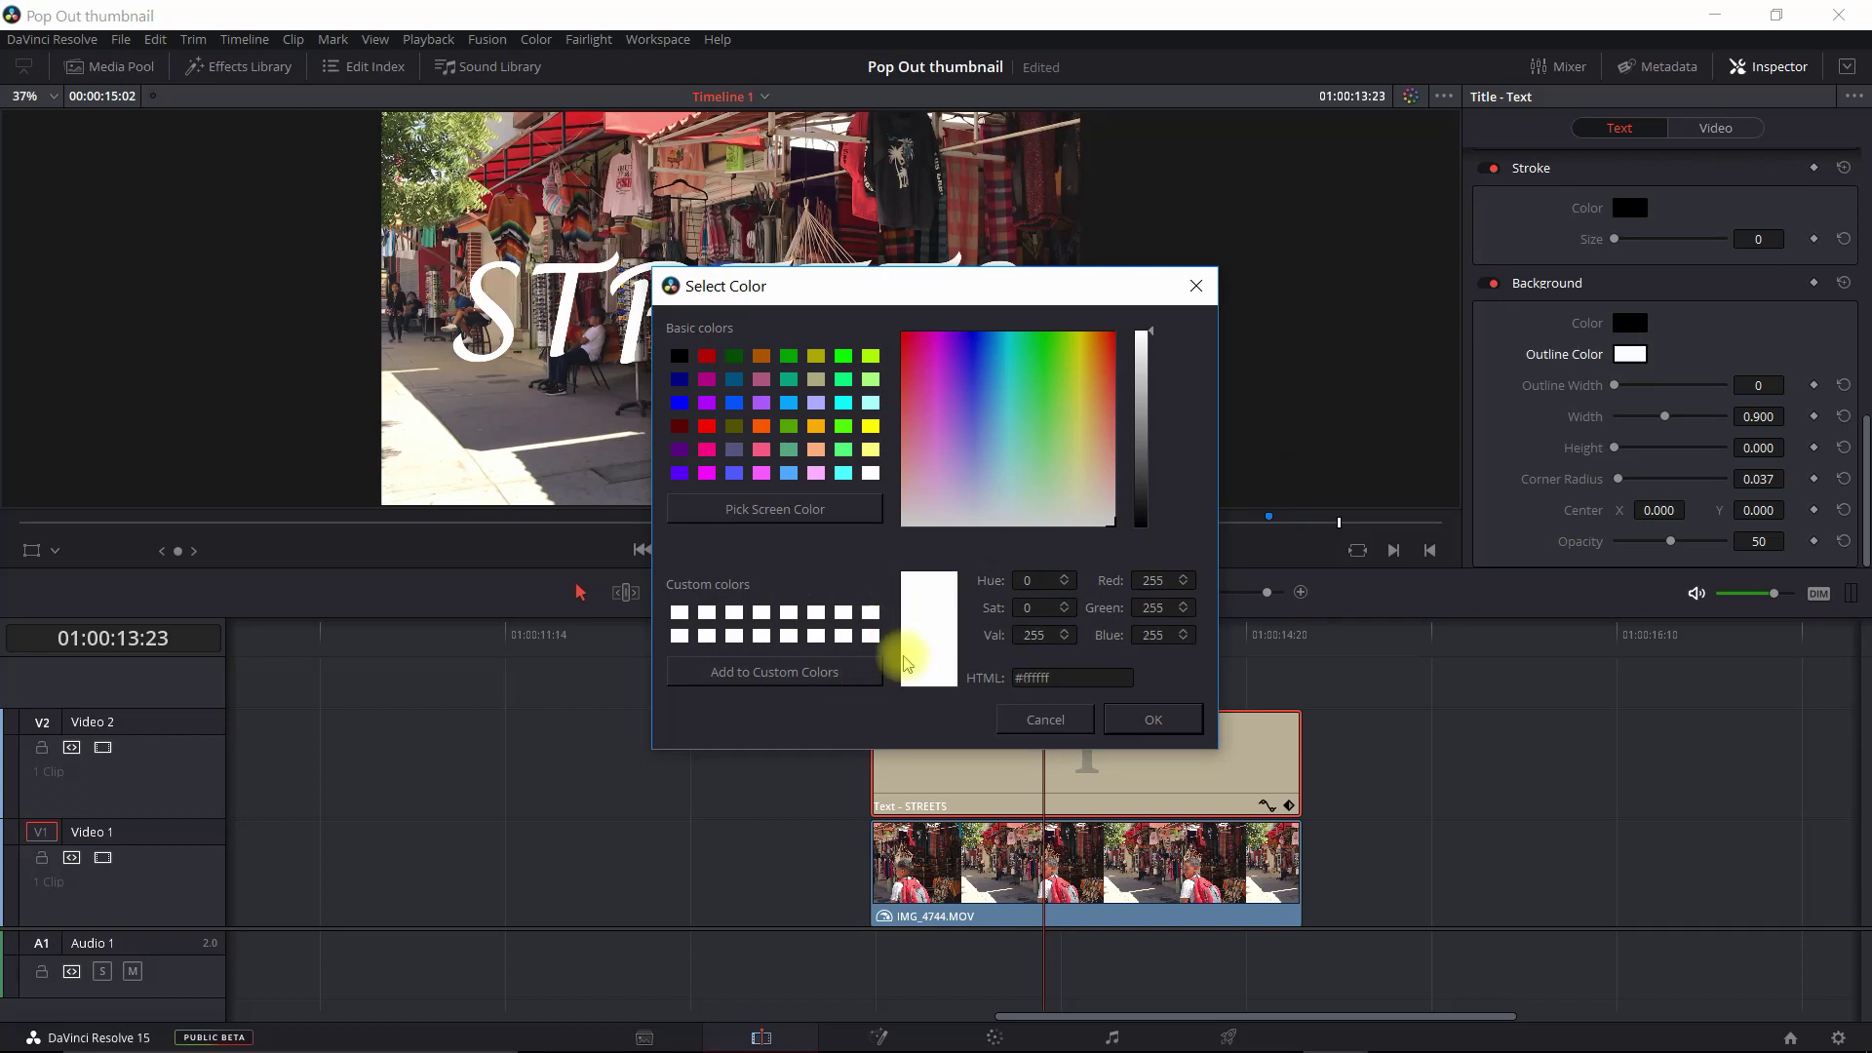
{"action": "left_click", "coordinate": [1147, 719]}
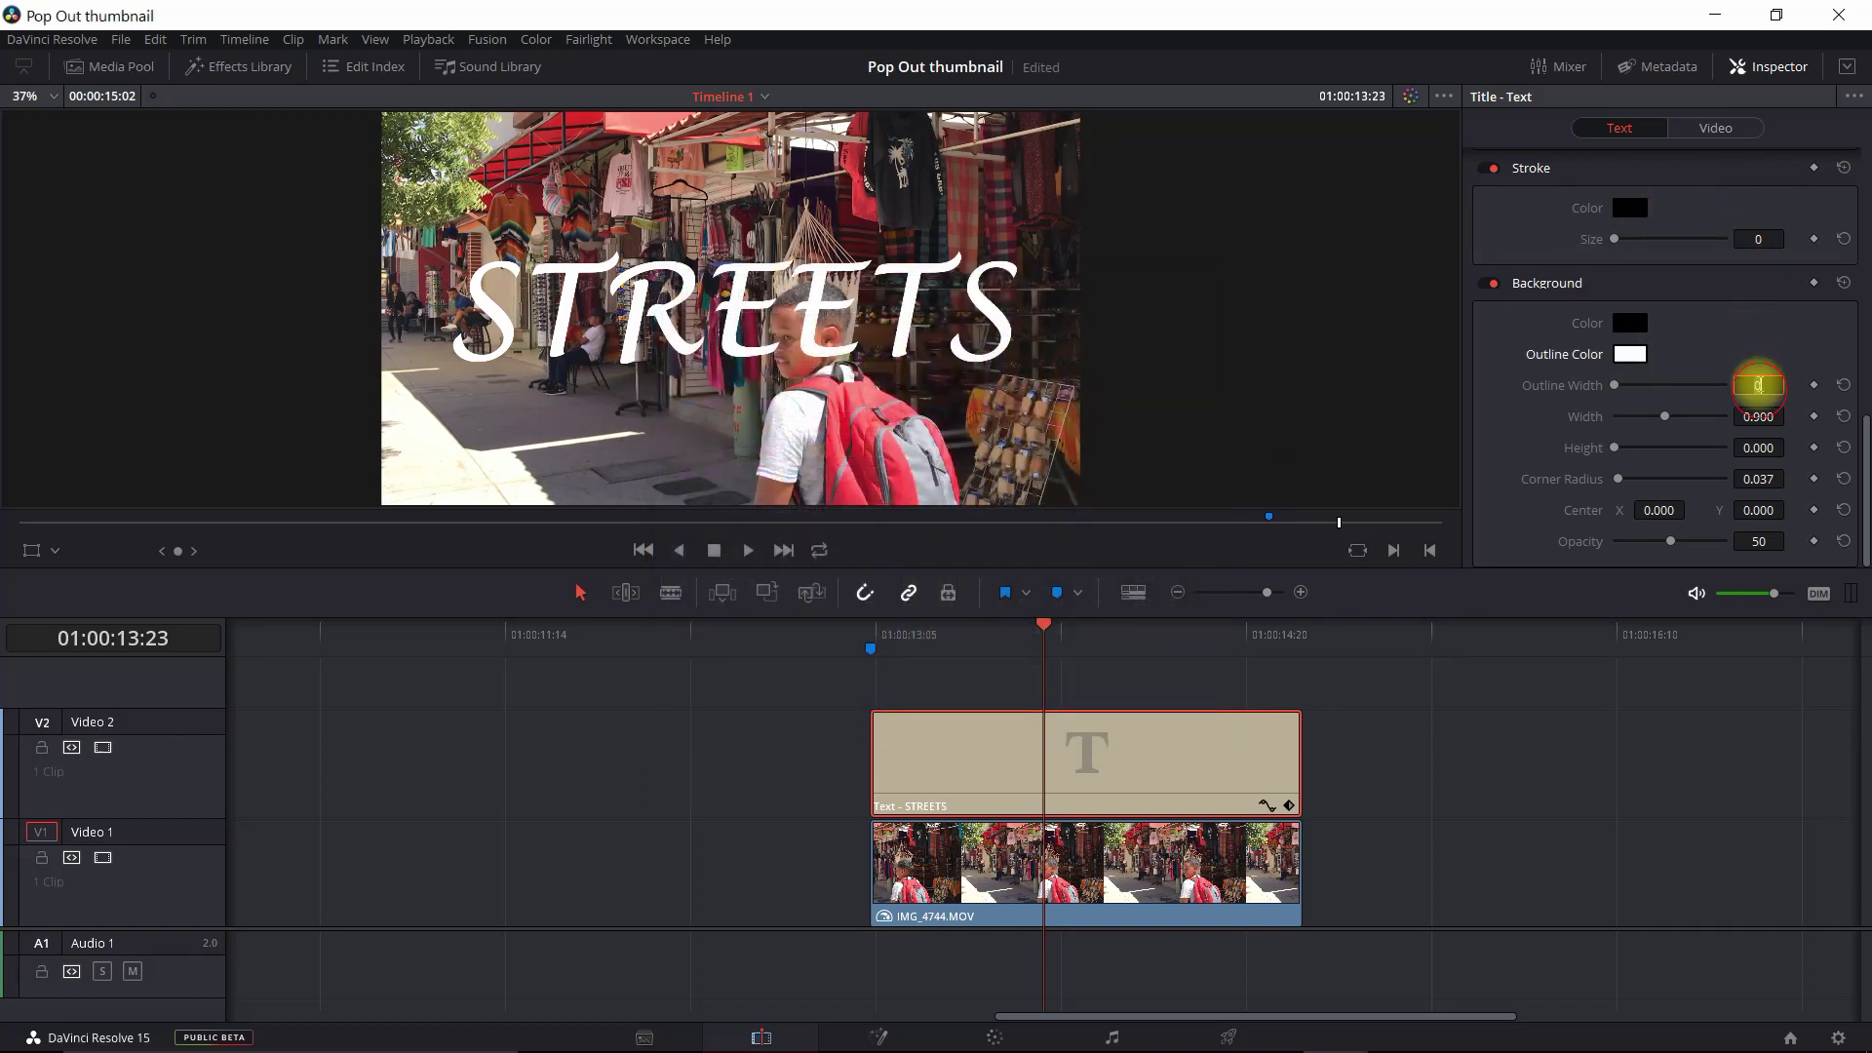
{"action": "type", "text": "7"}
{"action": "key", "text": "Return"}
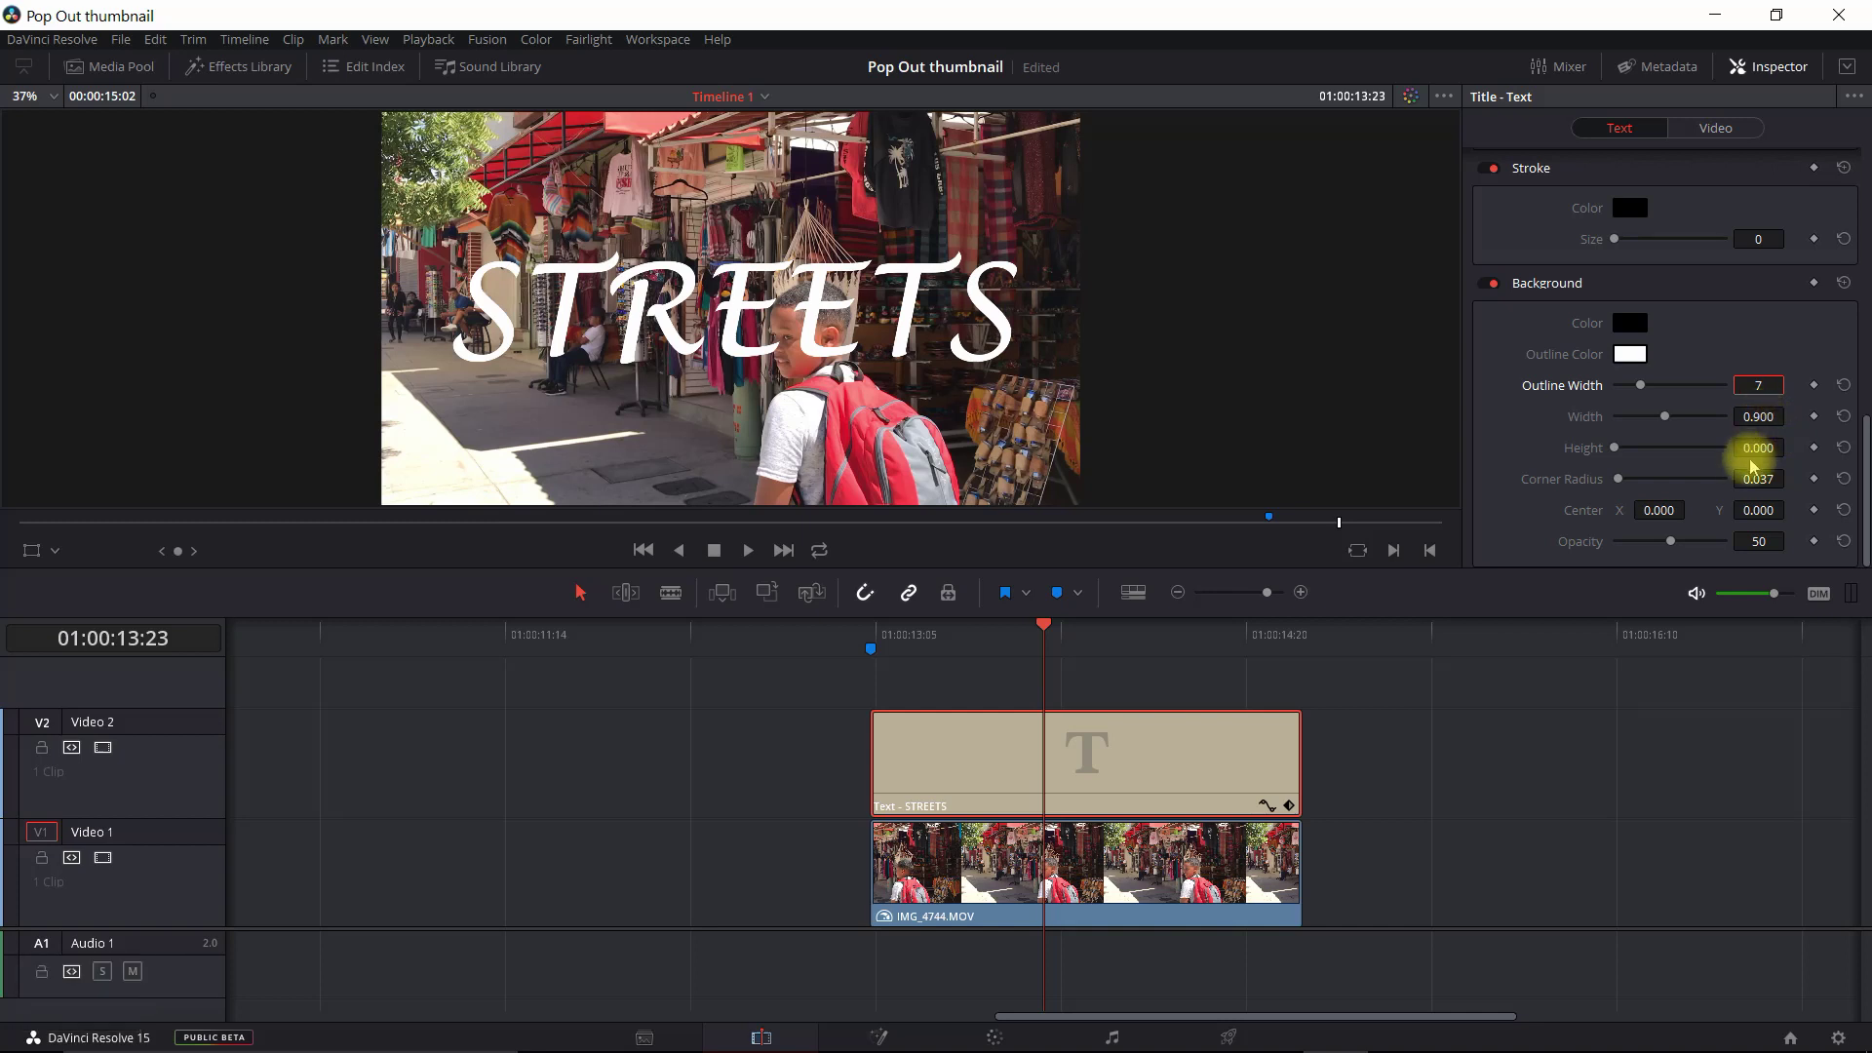
Enlarge the box around STREETS, square its corners and set its fill opacity to 0.
{"action": "left_click_drag", "start_coordinate": [1745, 449], "coordinate": [1842, 422]}
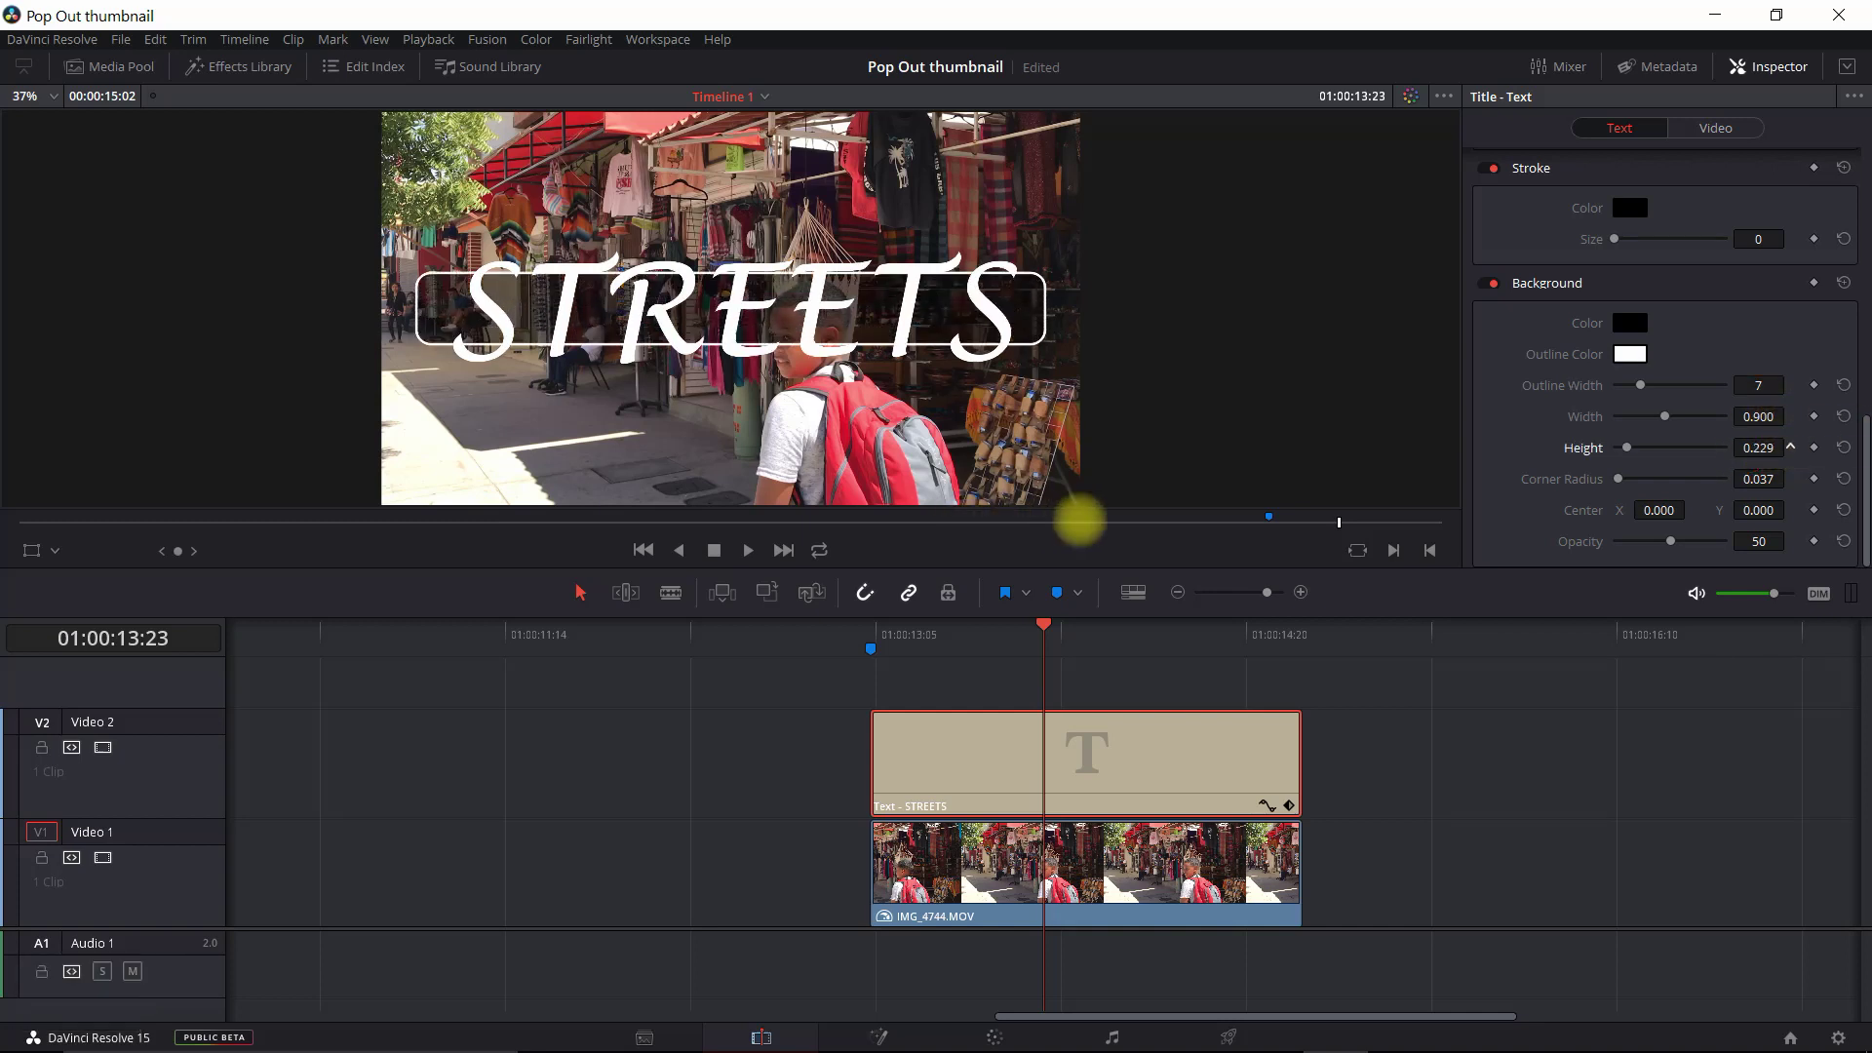
{"action": "left_click_drag", "start_coordinate": [1269, 515], "coordinate": [1340, 513]}
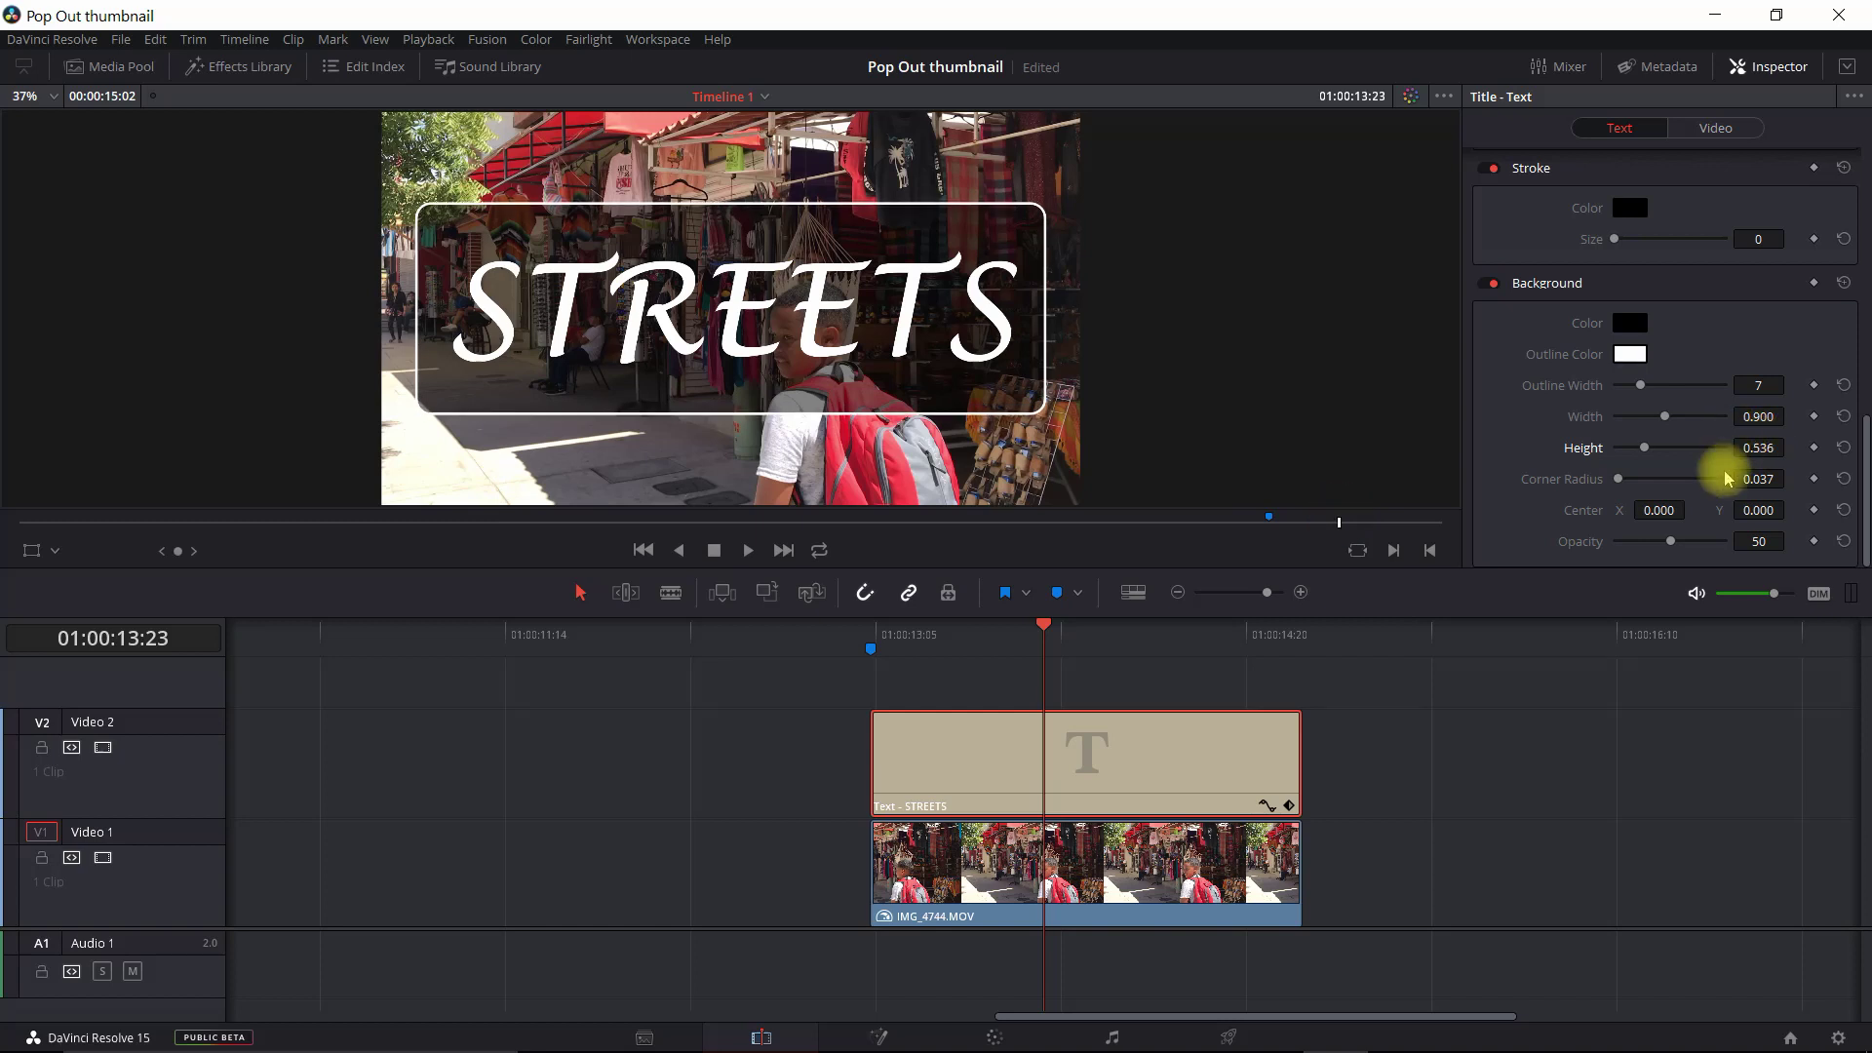
{"action": "left_click_drag", "start_coordinate": [1745, 478], "coordinate": [1559, 477]}
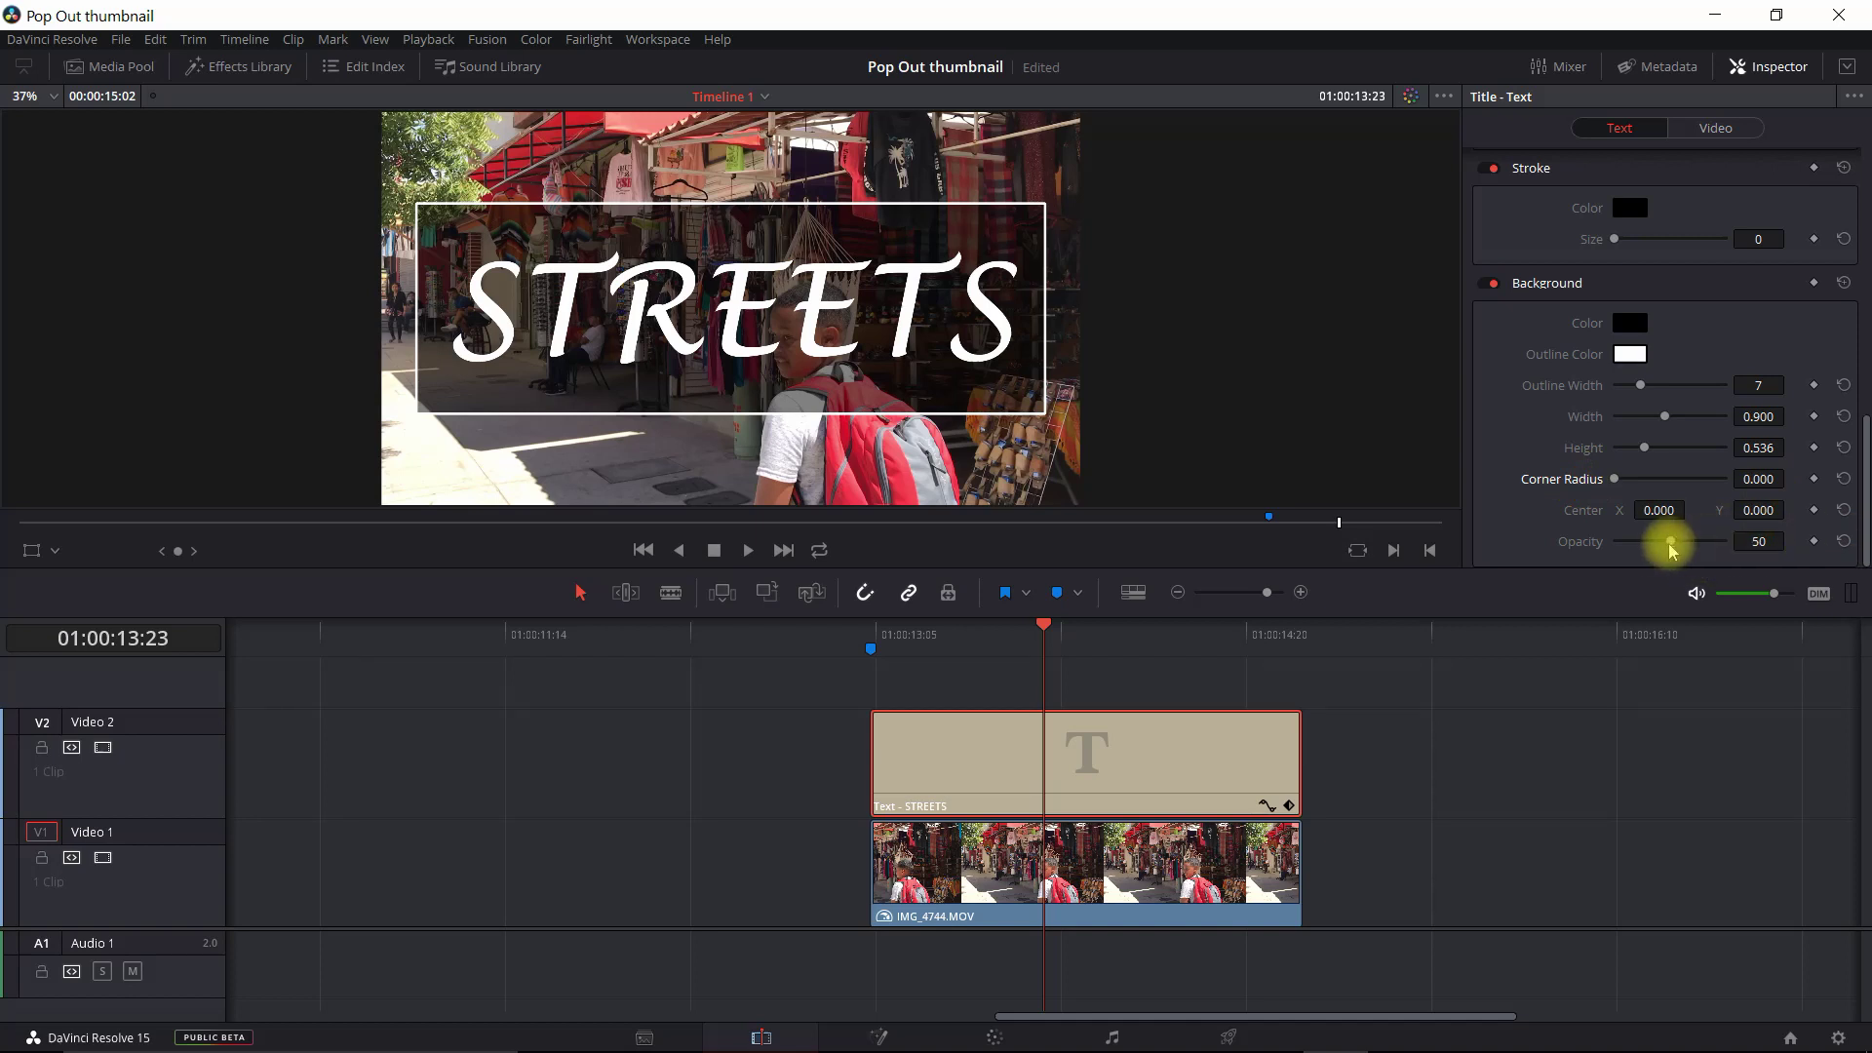
{"action": "left_click_drag", "start_coordinate": [1671, 543], "coordinate": [1506, 543]}
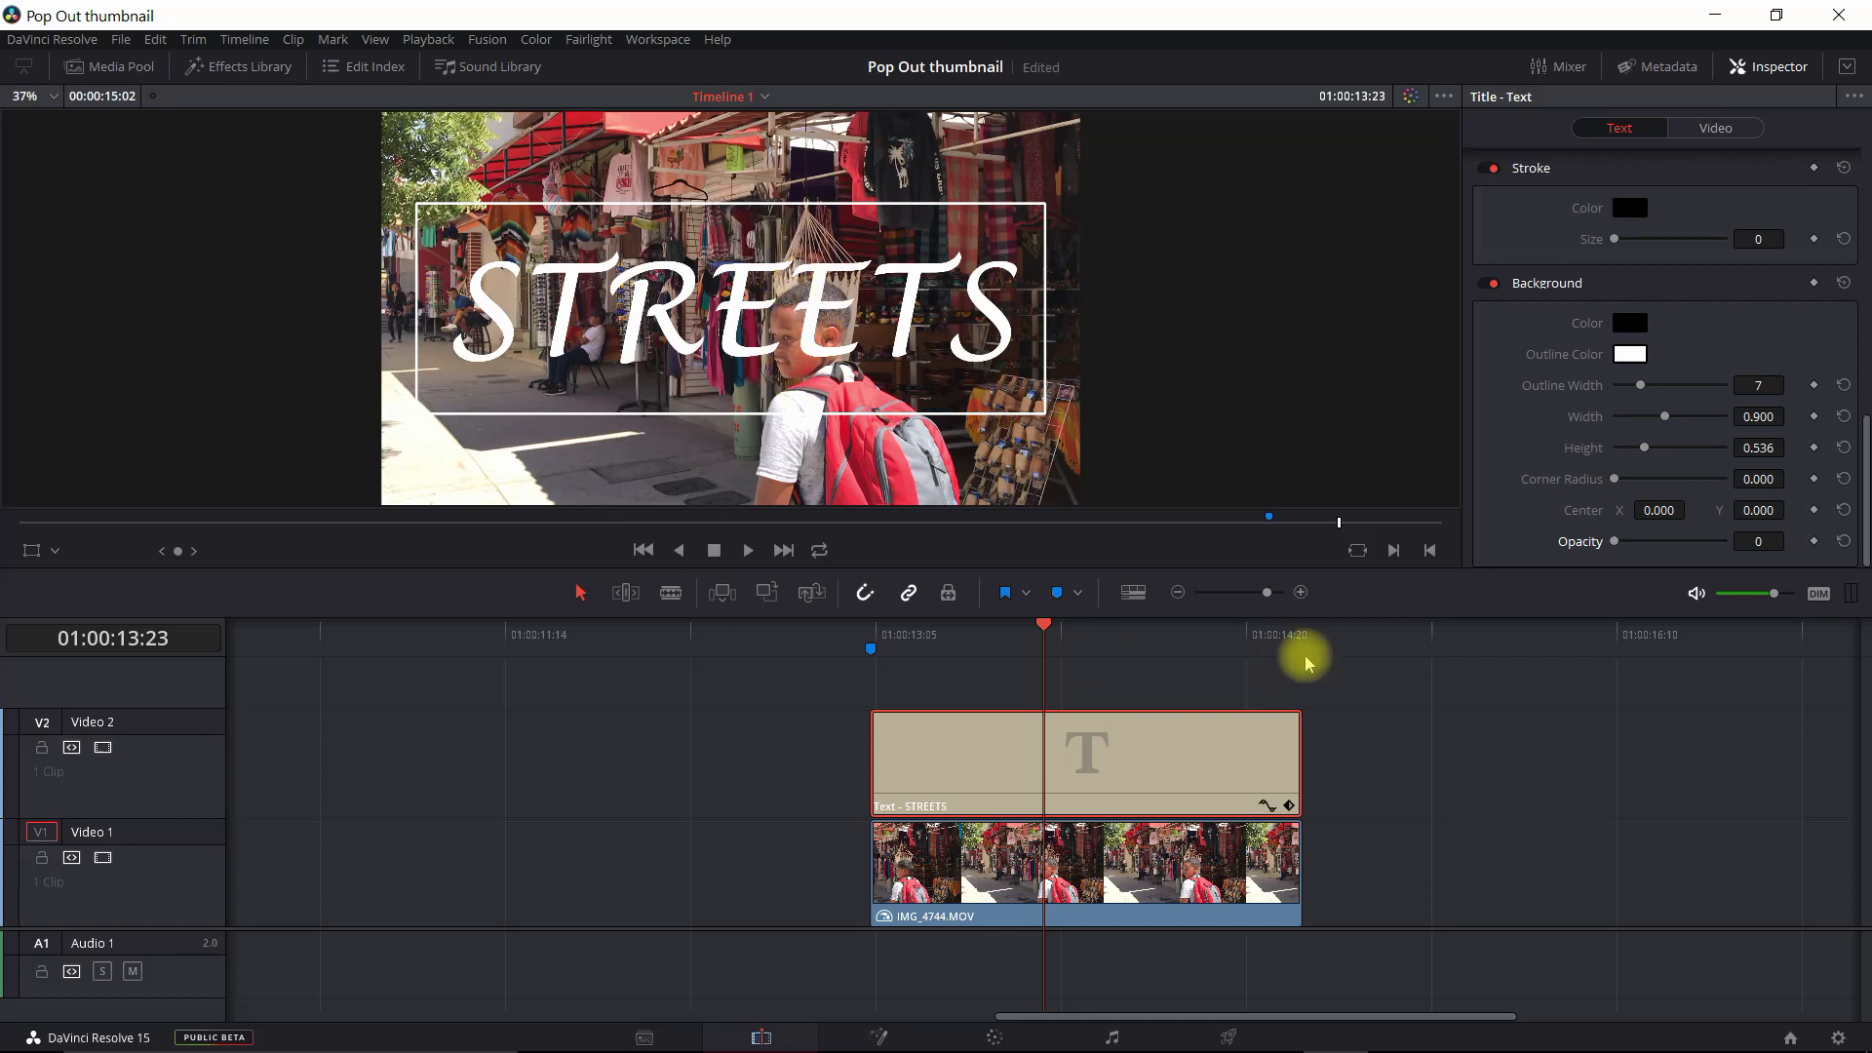
Copy the IMG_4744.MOV clip onto a new V3 track and set its opacity to 0.
{"action": "left_click", "coordinate": [1114, 883]}
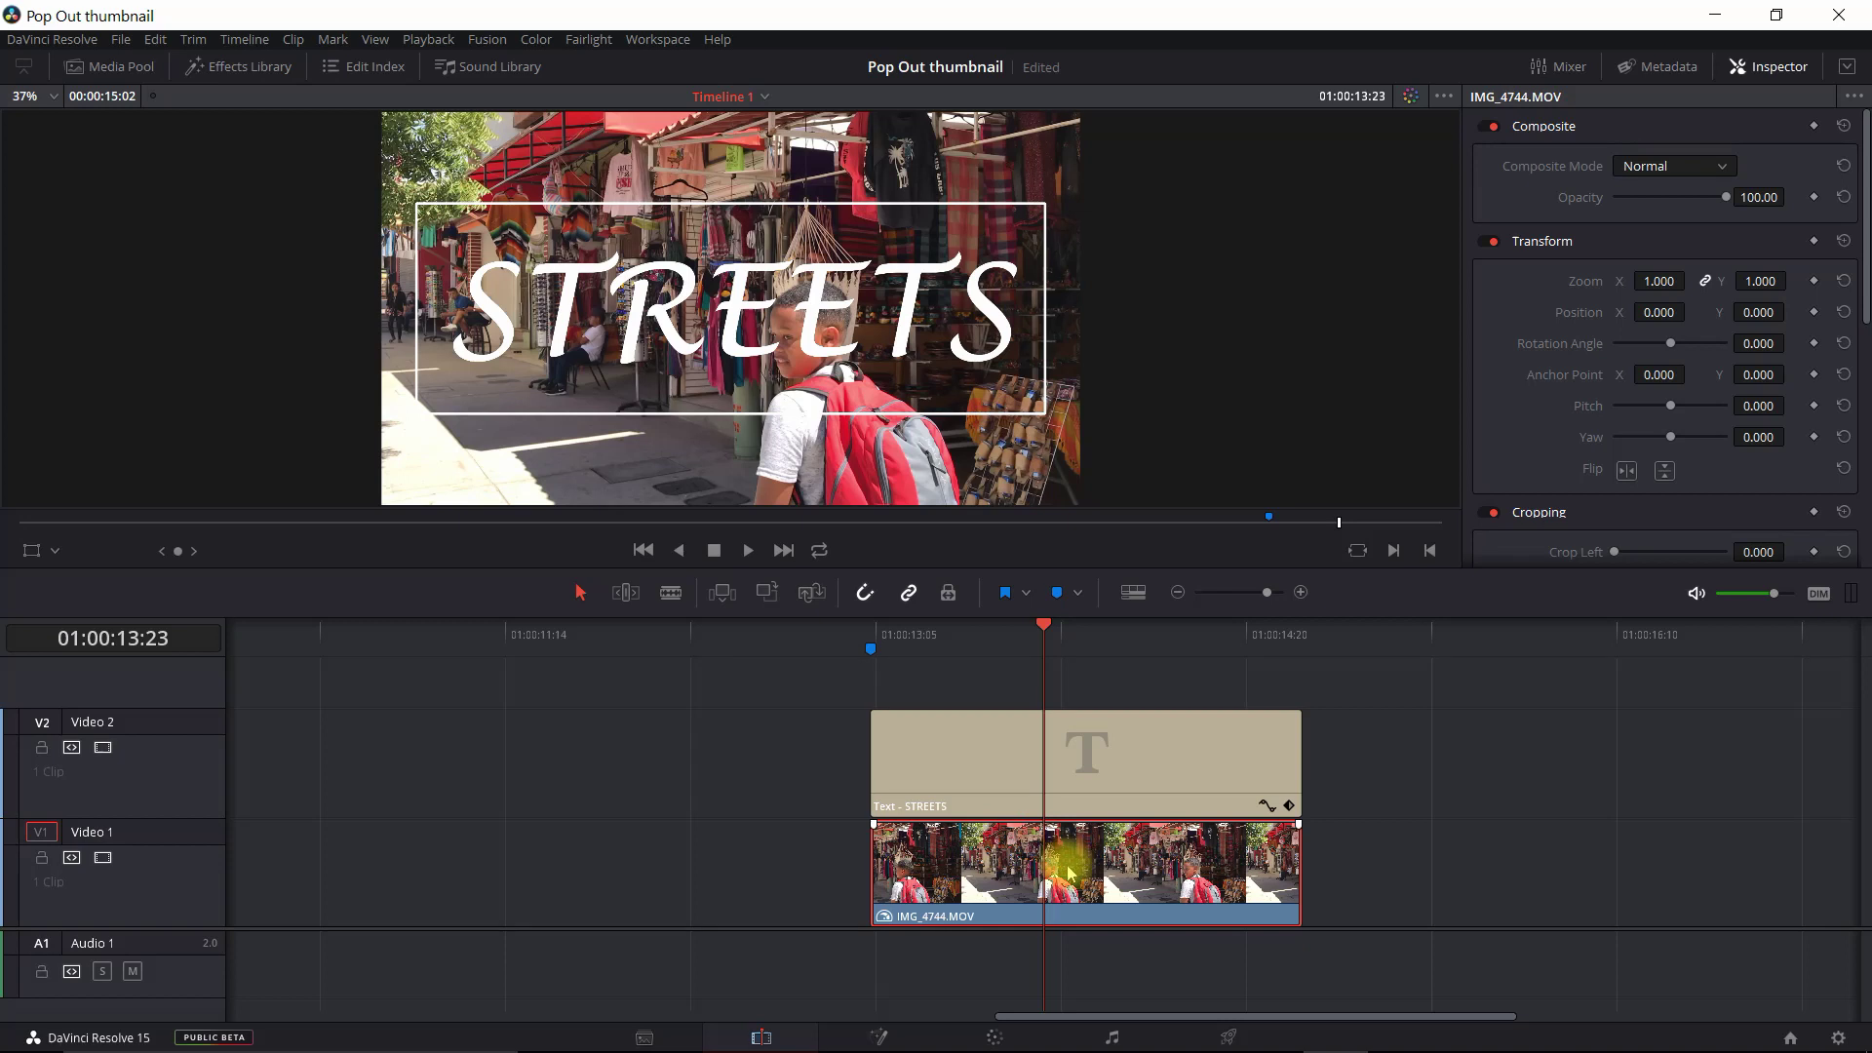
{"action": "key", "text": "ctrl+c"}
{"action": "left_click", "coordinate": [1326, 641]}
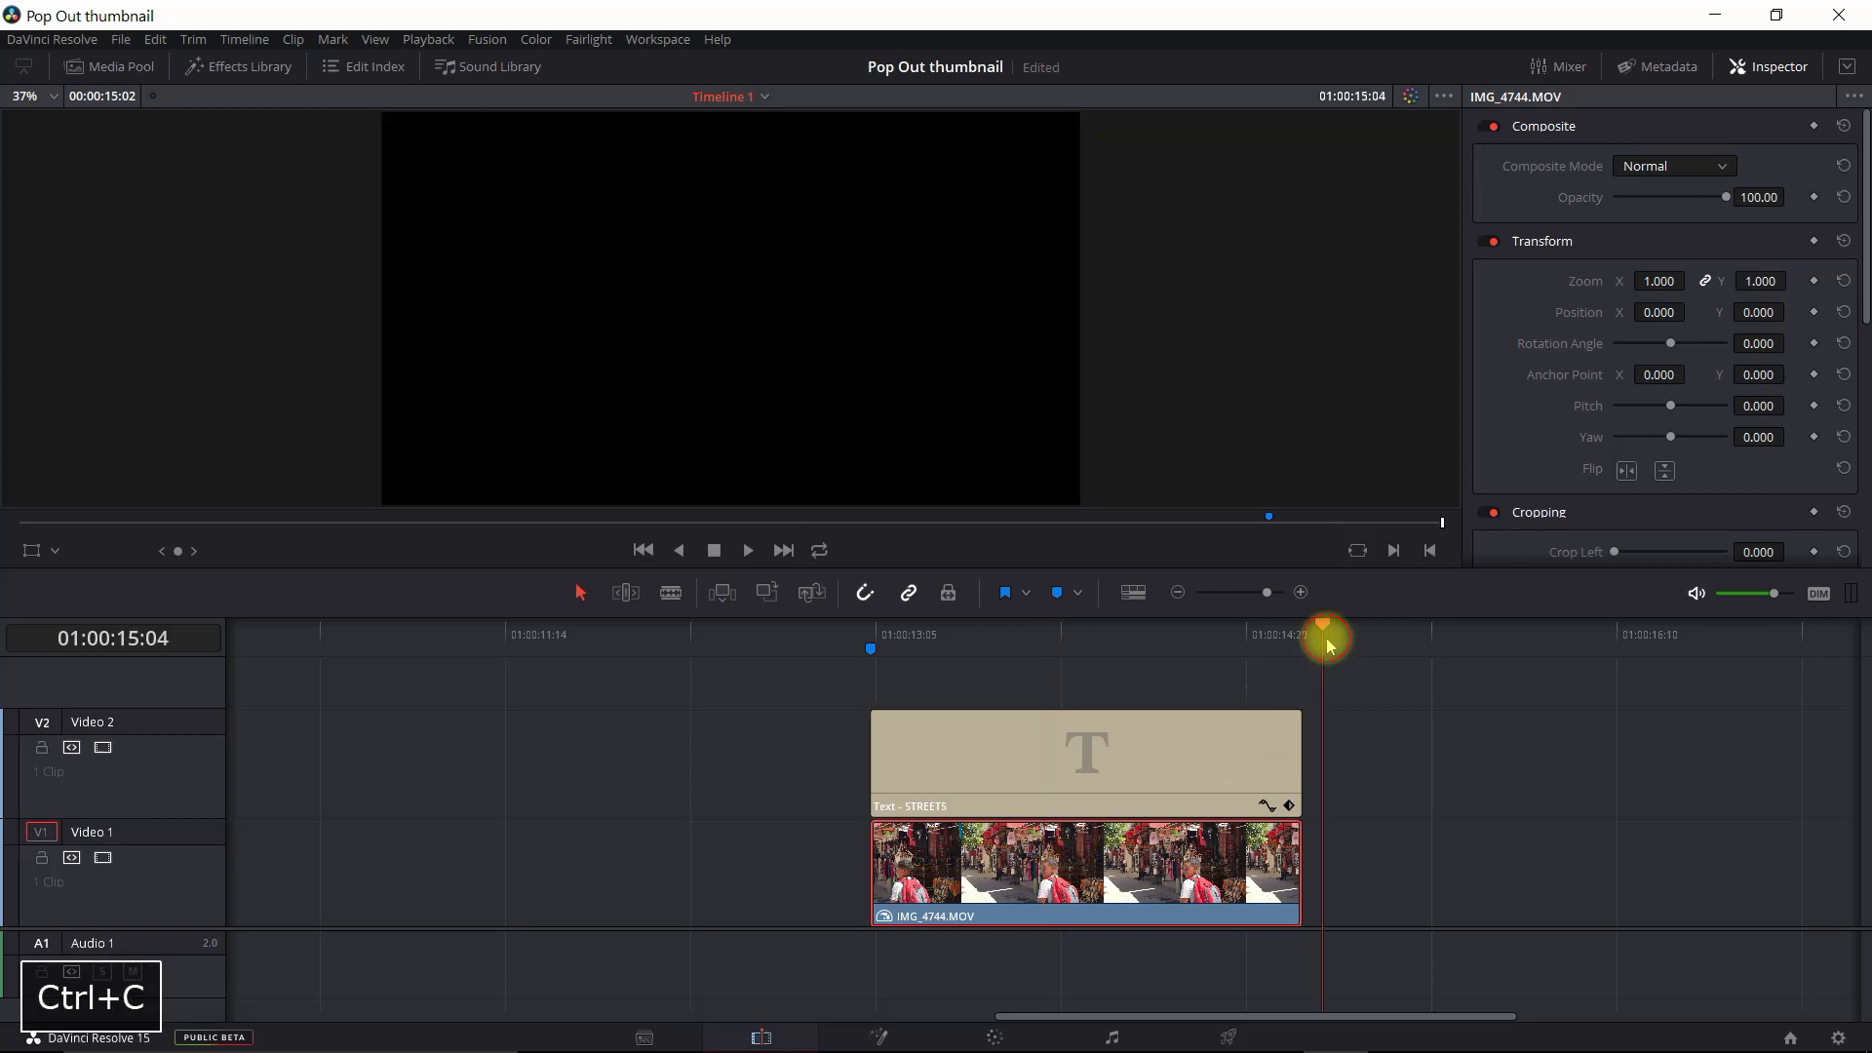
{"action": "key", "text": "ctrl+v"}
{"action": "left_click_drag", "start_coordinate": [1403, 849], "coordinate": [982, 715]}
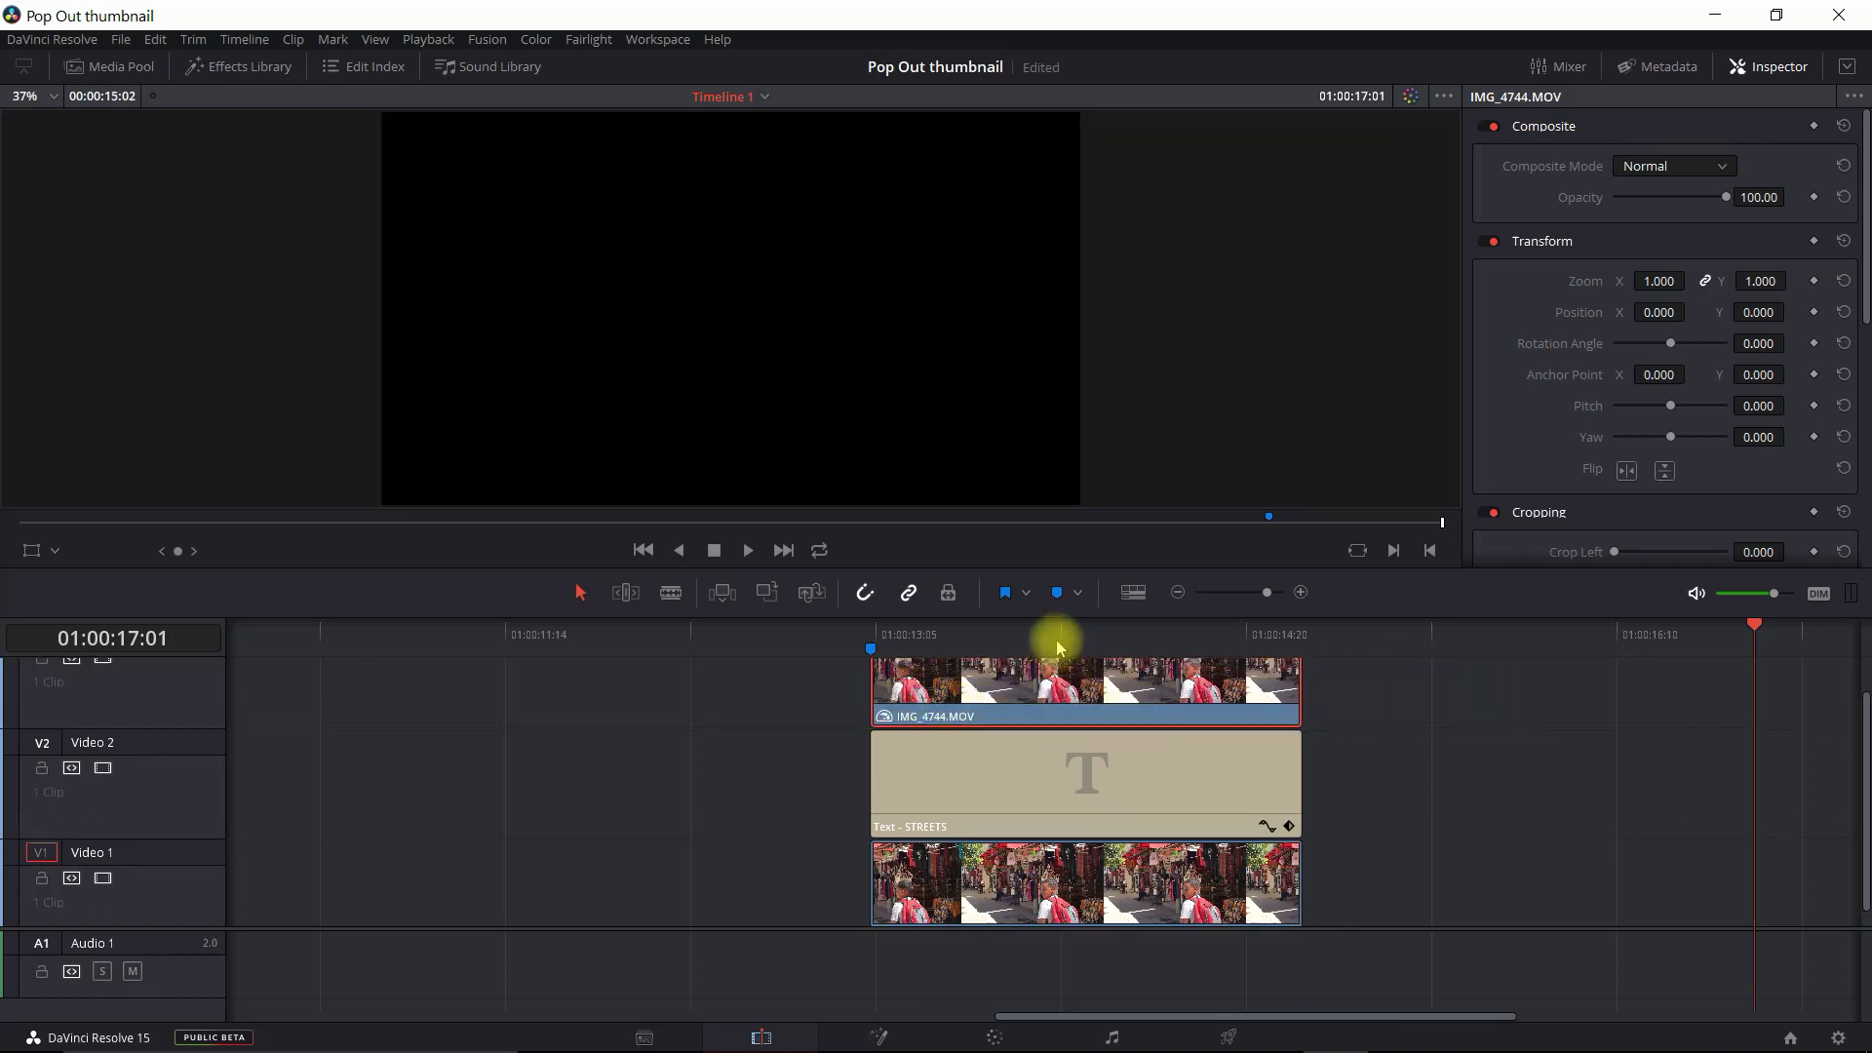
{"action": "key", "text": "shift+Up"}
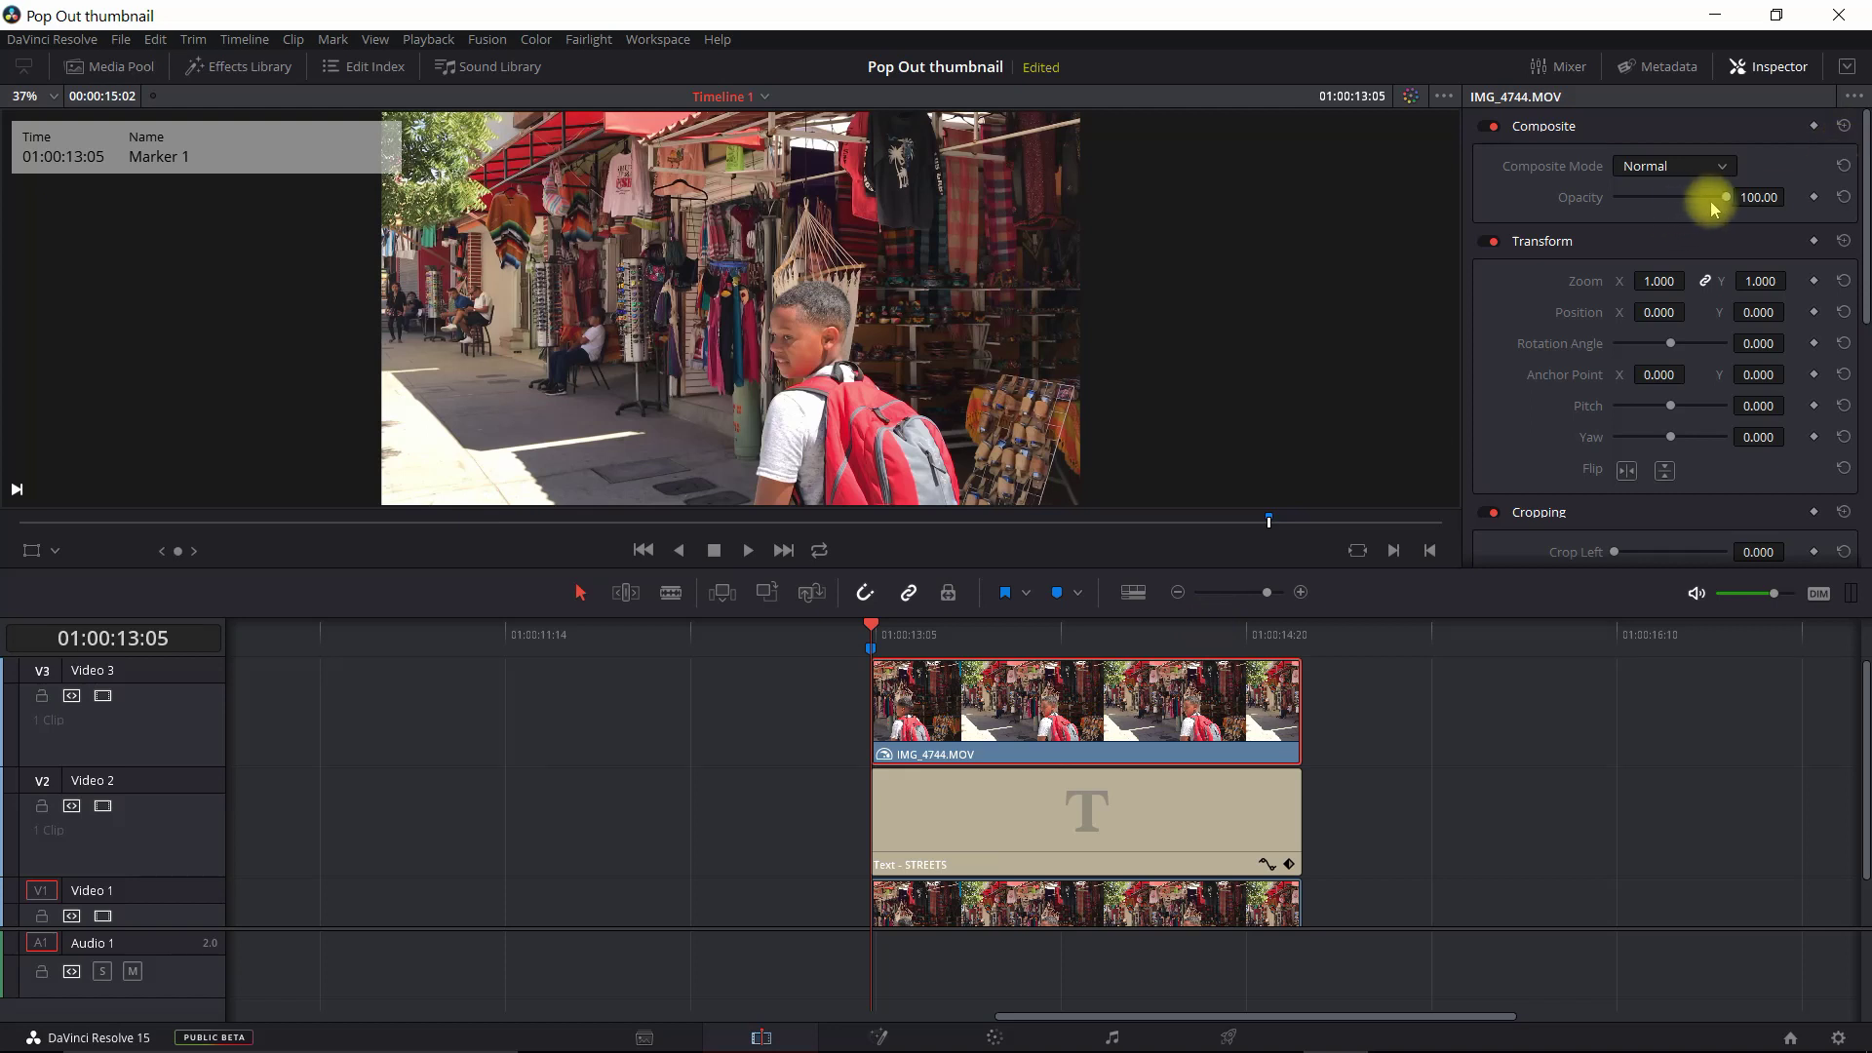
{"action": "left_click_drag", "start_coordinate": [1726, 202], "coordinate": [1602, 203]}
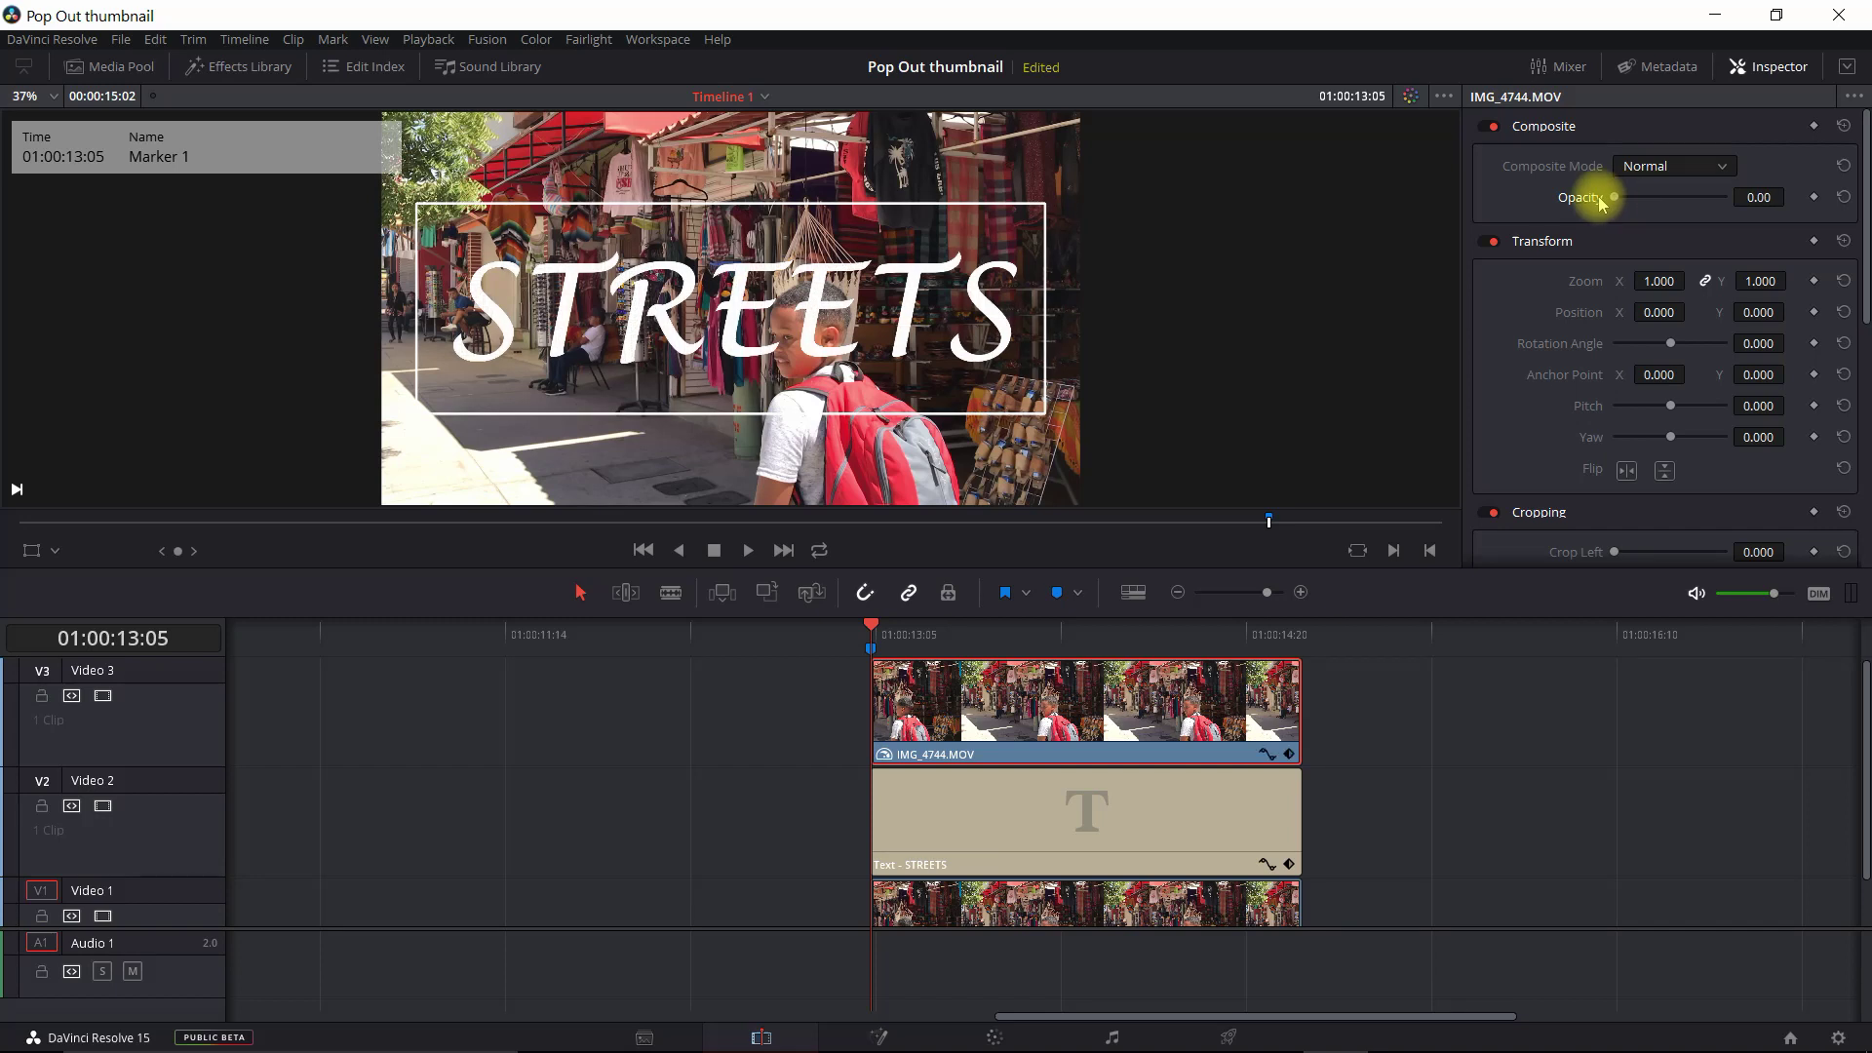
On the Color page, enable a Curve window for the top clip's node.
{"action": "left_click", "coordinate": [994, 1040]}
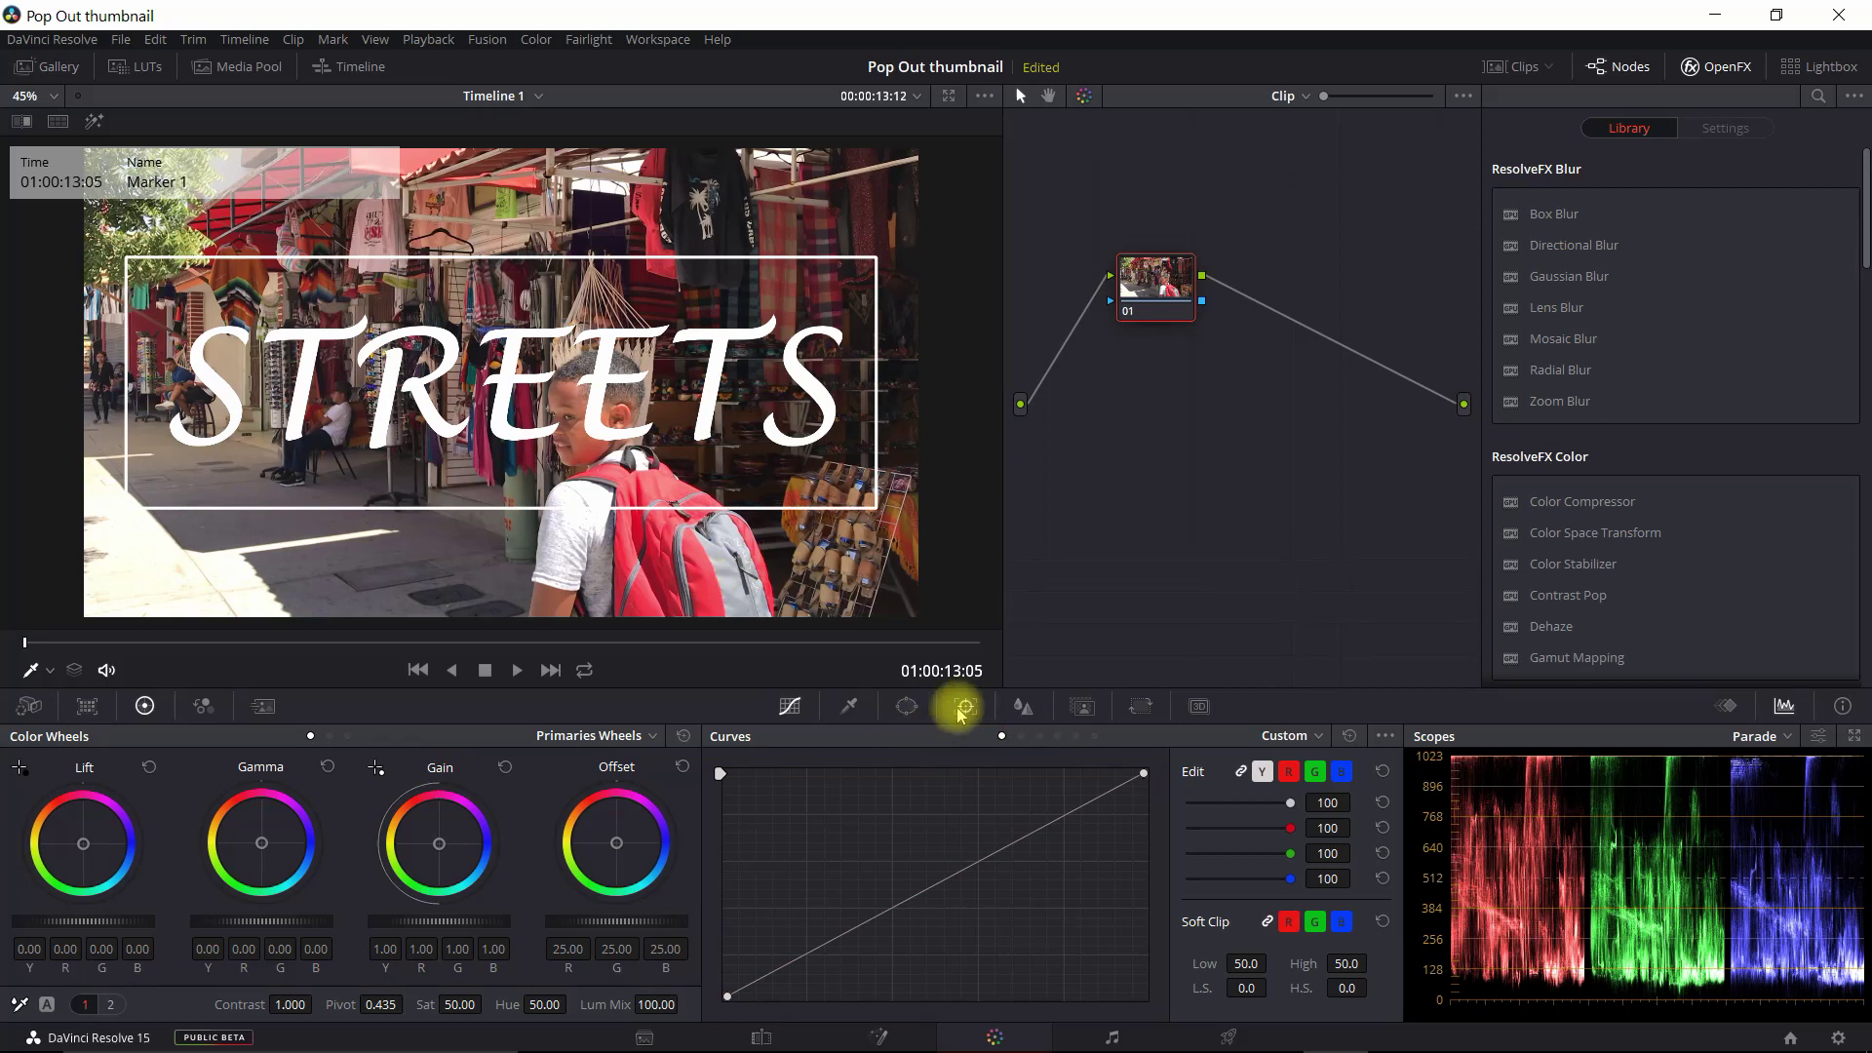
{"action": "left_click", "coordinate": [904, 707]}
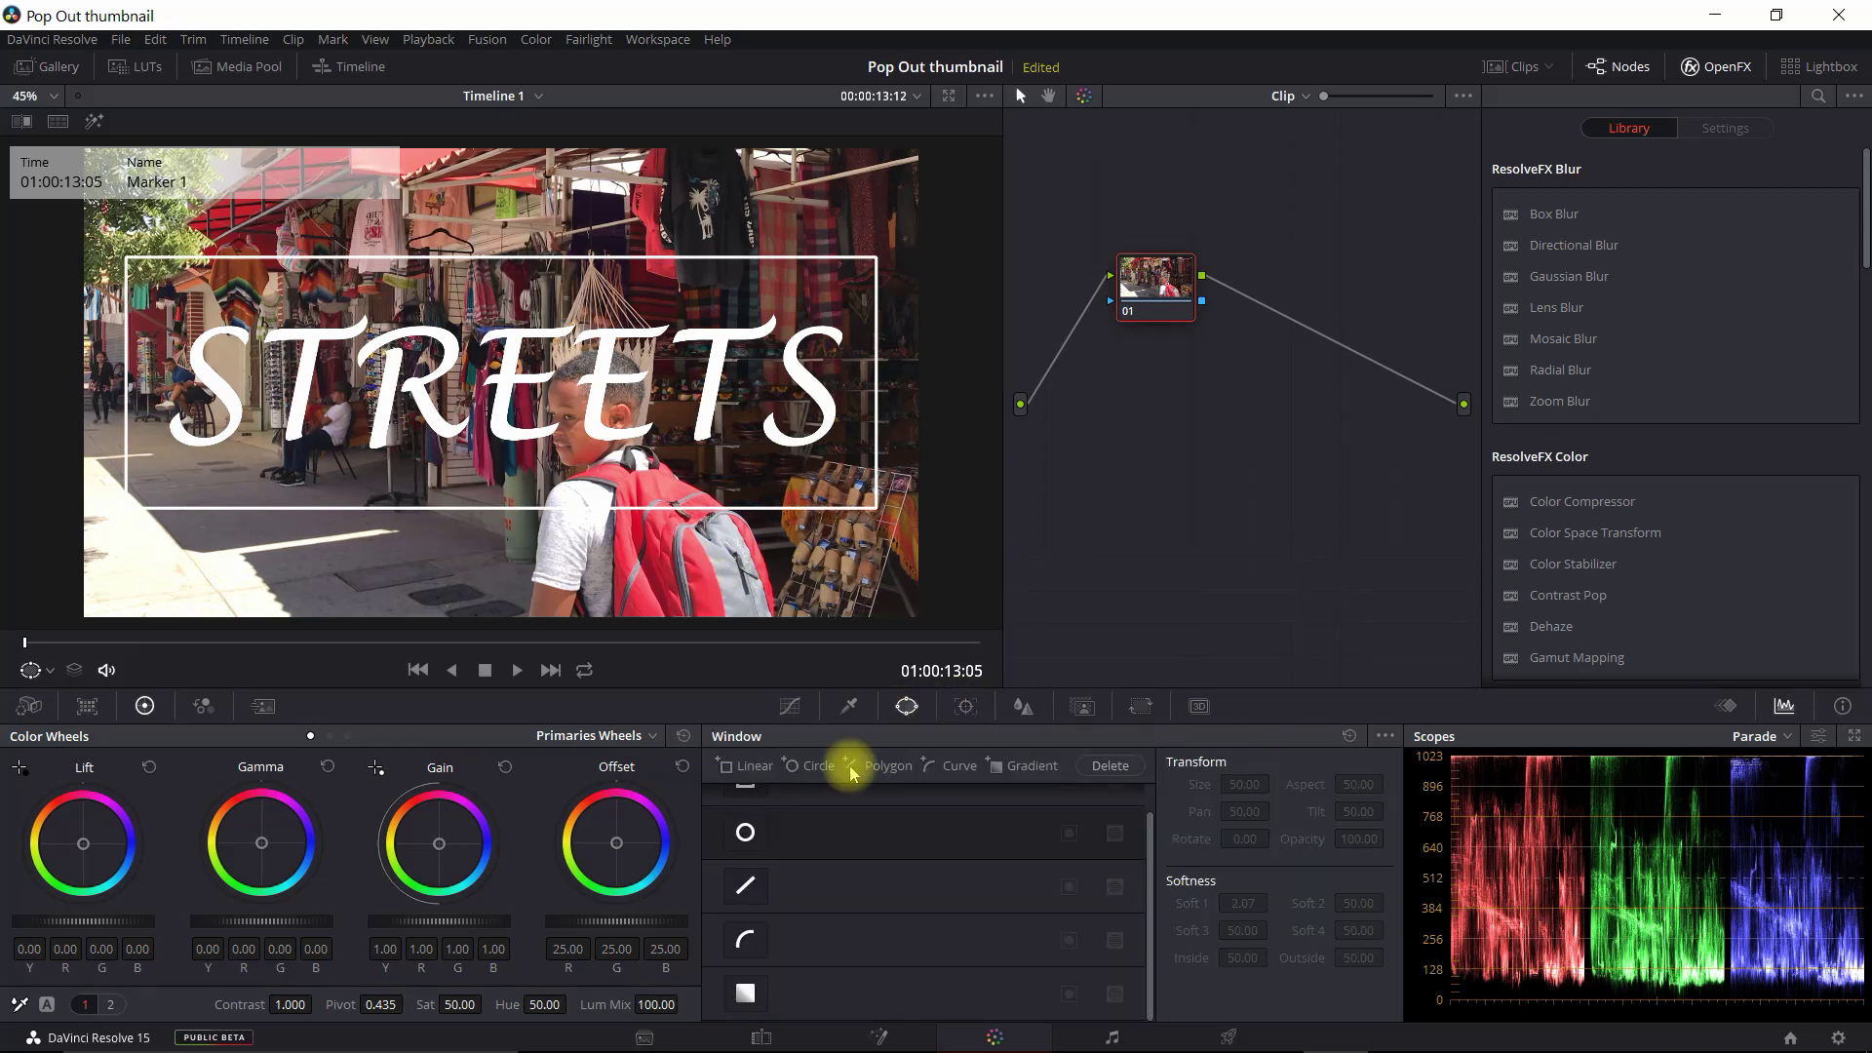
{"action": "left_click", "coordinate": [745, 941]}
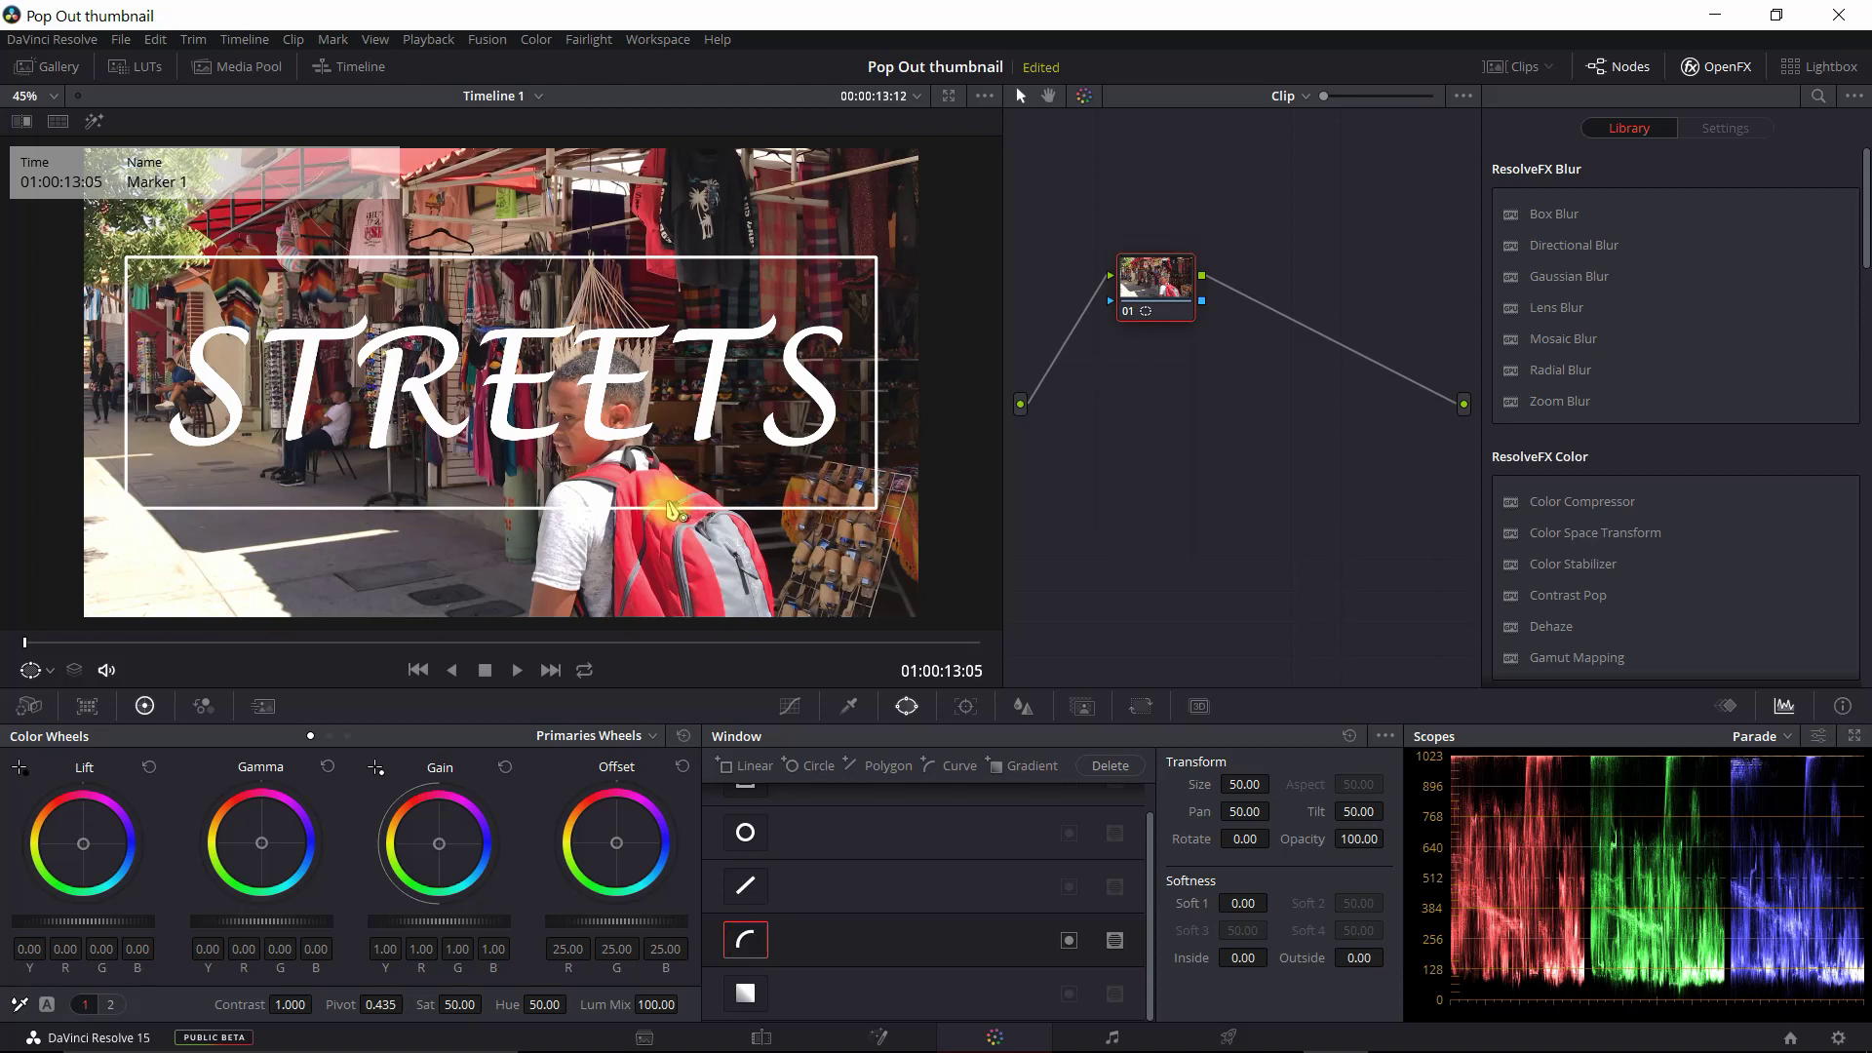
{"action": "scroll", "coordinate": [696, 513], "scroll_direction": "up", "scroll_amount": 4}
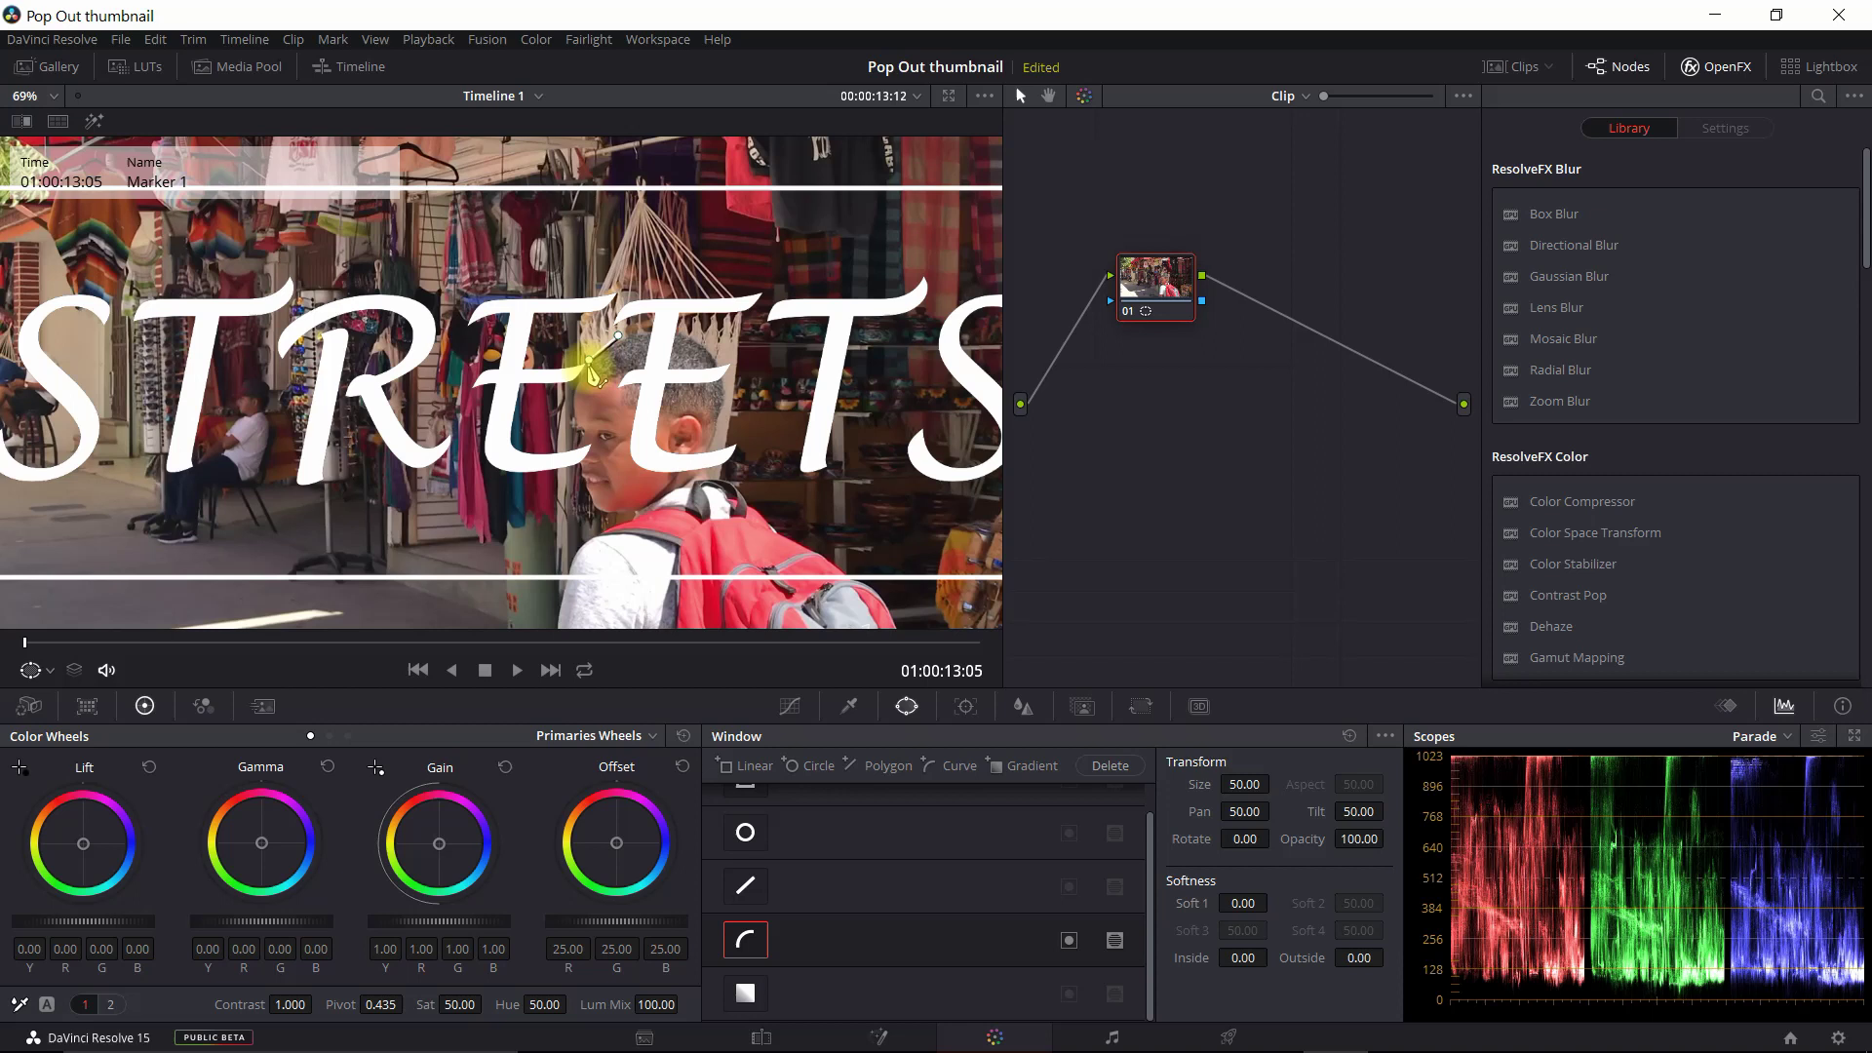
Trace the curve around the boy's face, shoulders, backpack and head, closing it.
{"action": "left_click", "coordinate": [579, 377]}
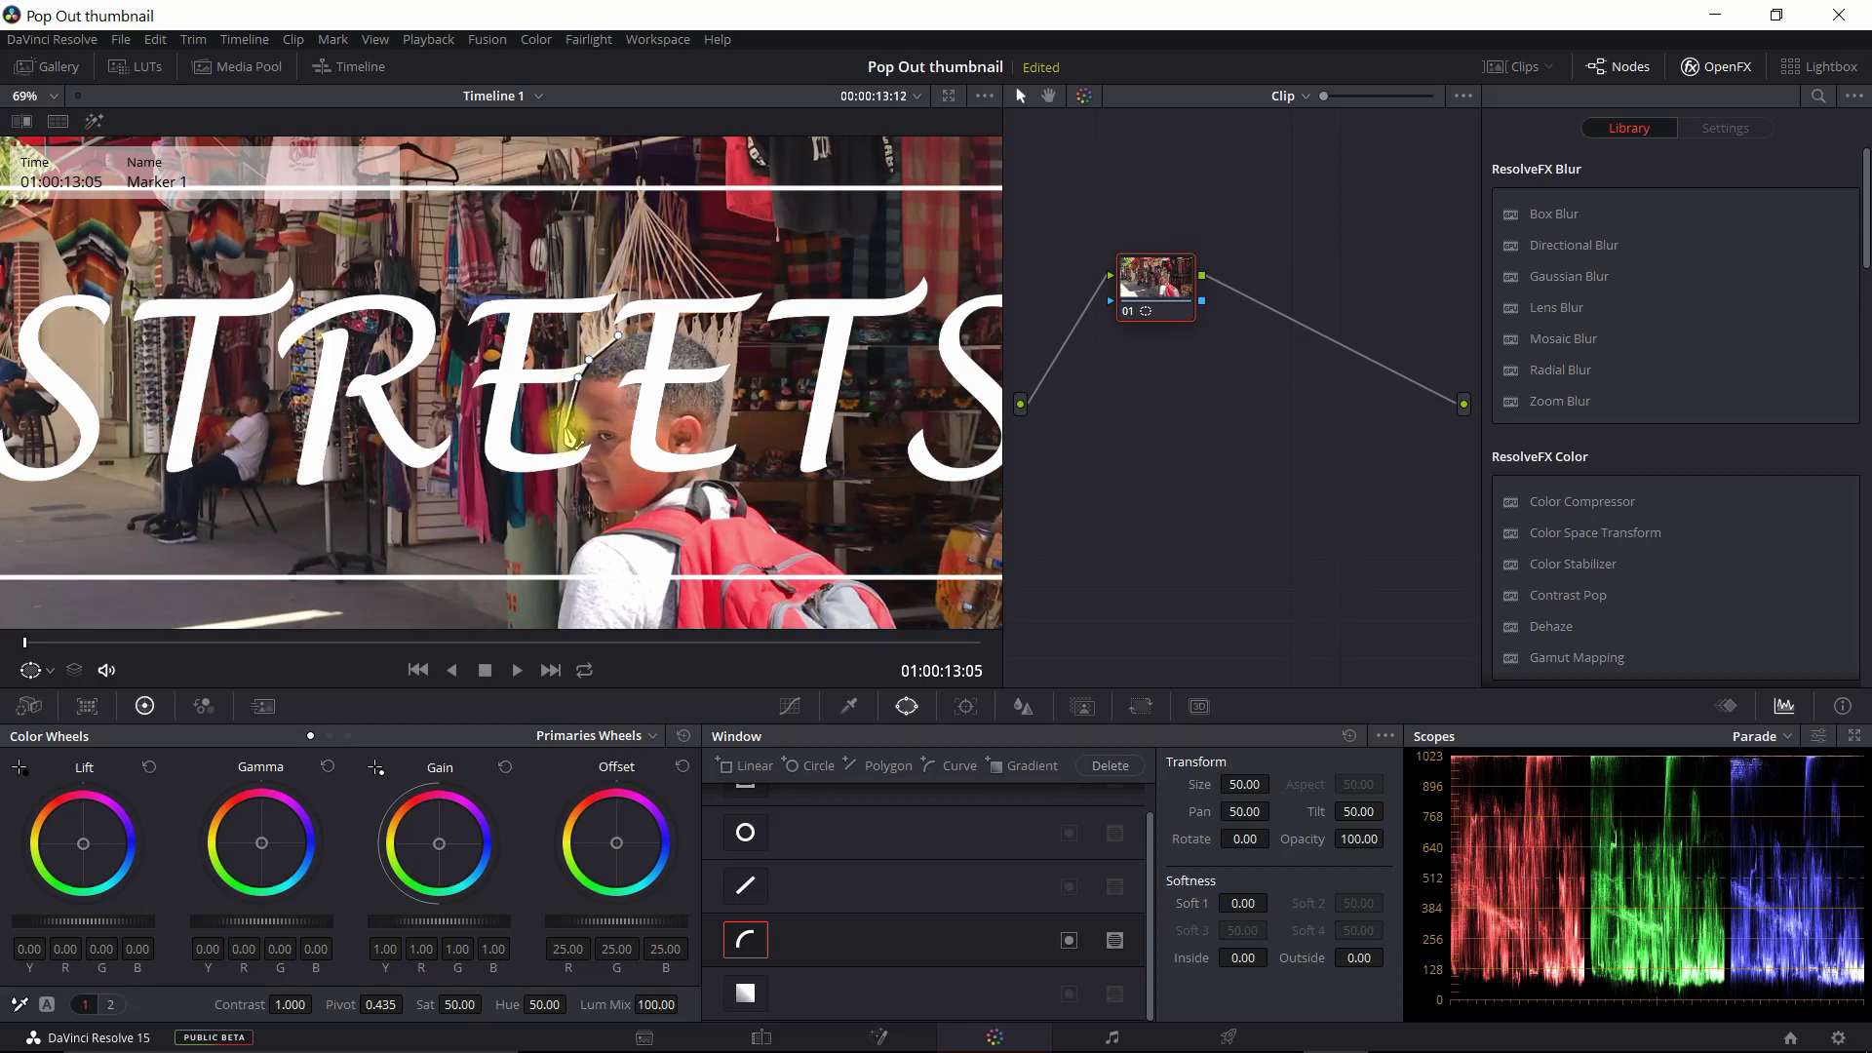
{"action": "left_click", "coordinate": [579, 446]}
{"action": "left_click", "coordinate": [579, 478]}
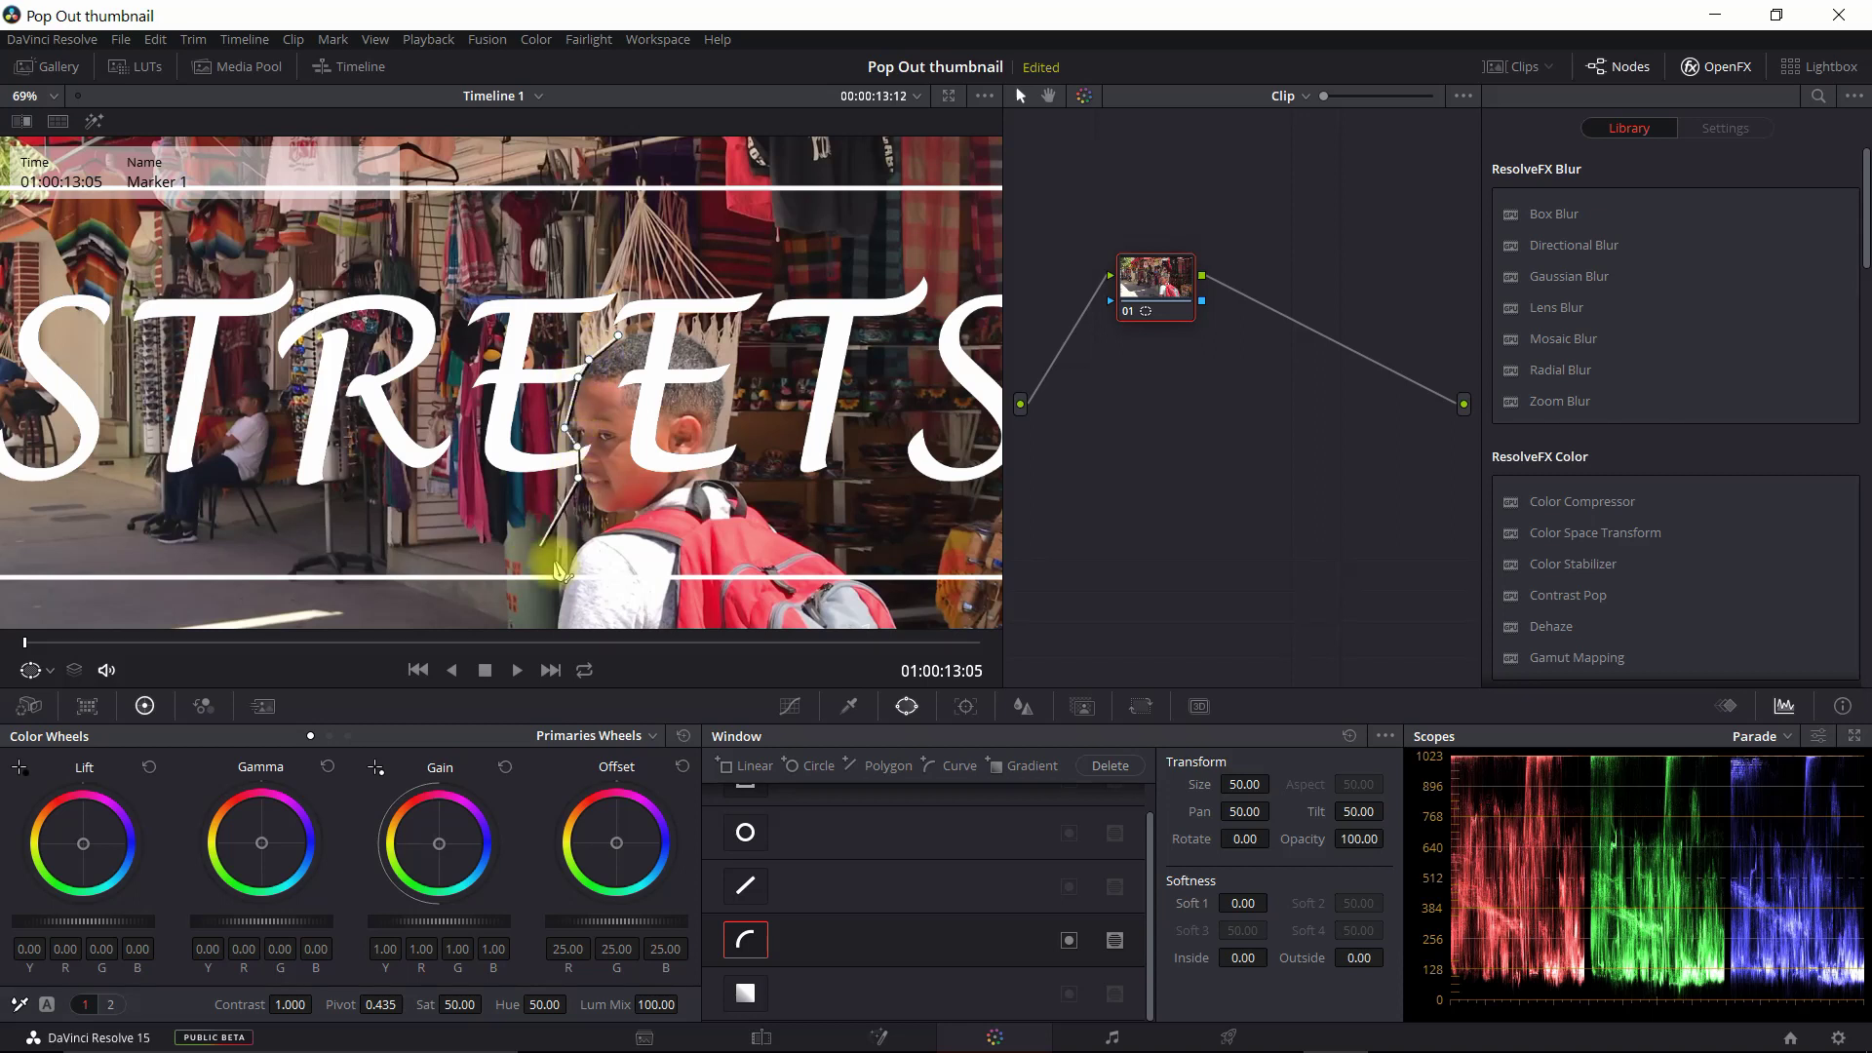
{"action": "left_click", "coordinate": [565, 583]}
{"action": "left_click", "coordinate": [854, 582]}
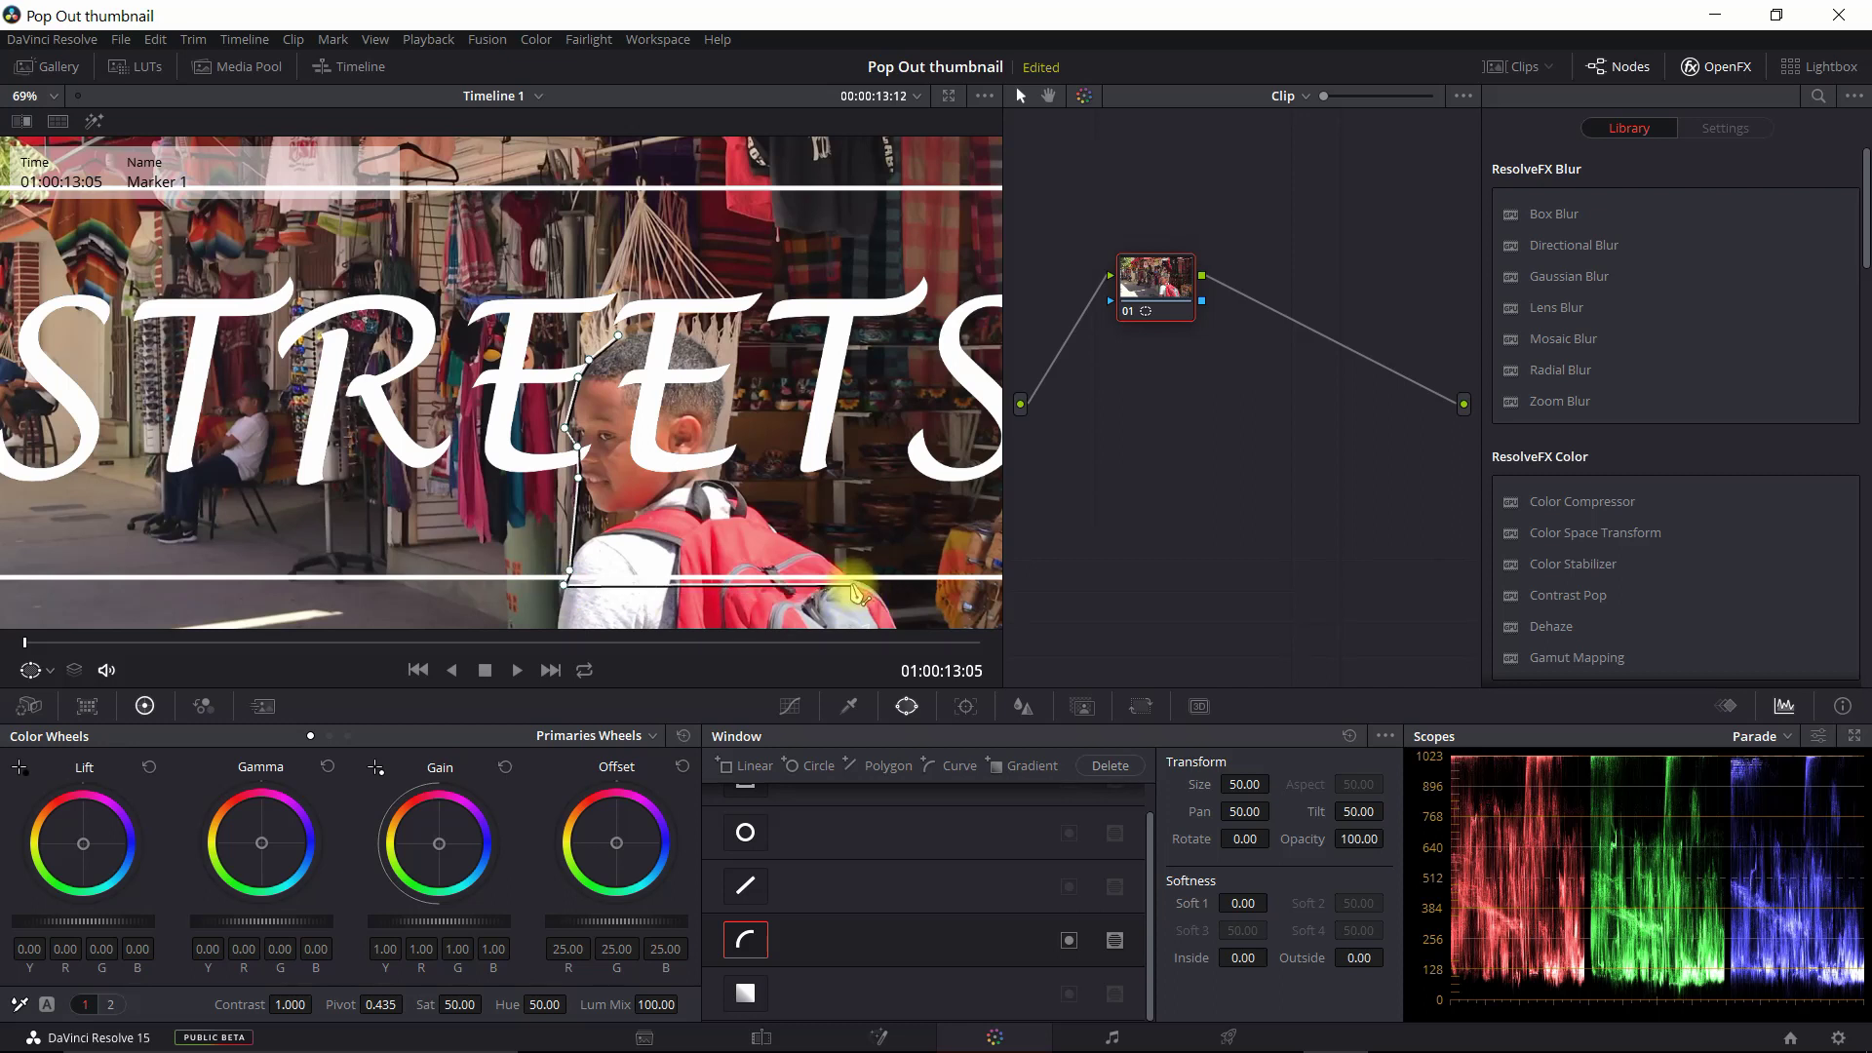
{"action": "left_click", "coordinate": [824, 557]}
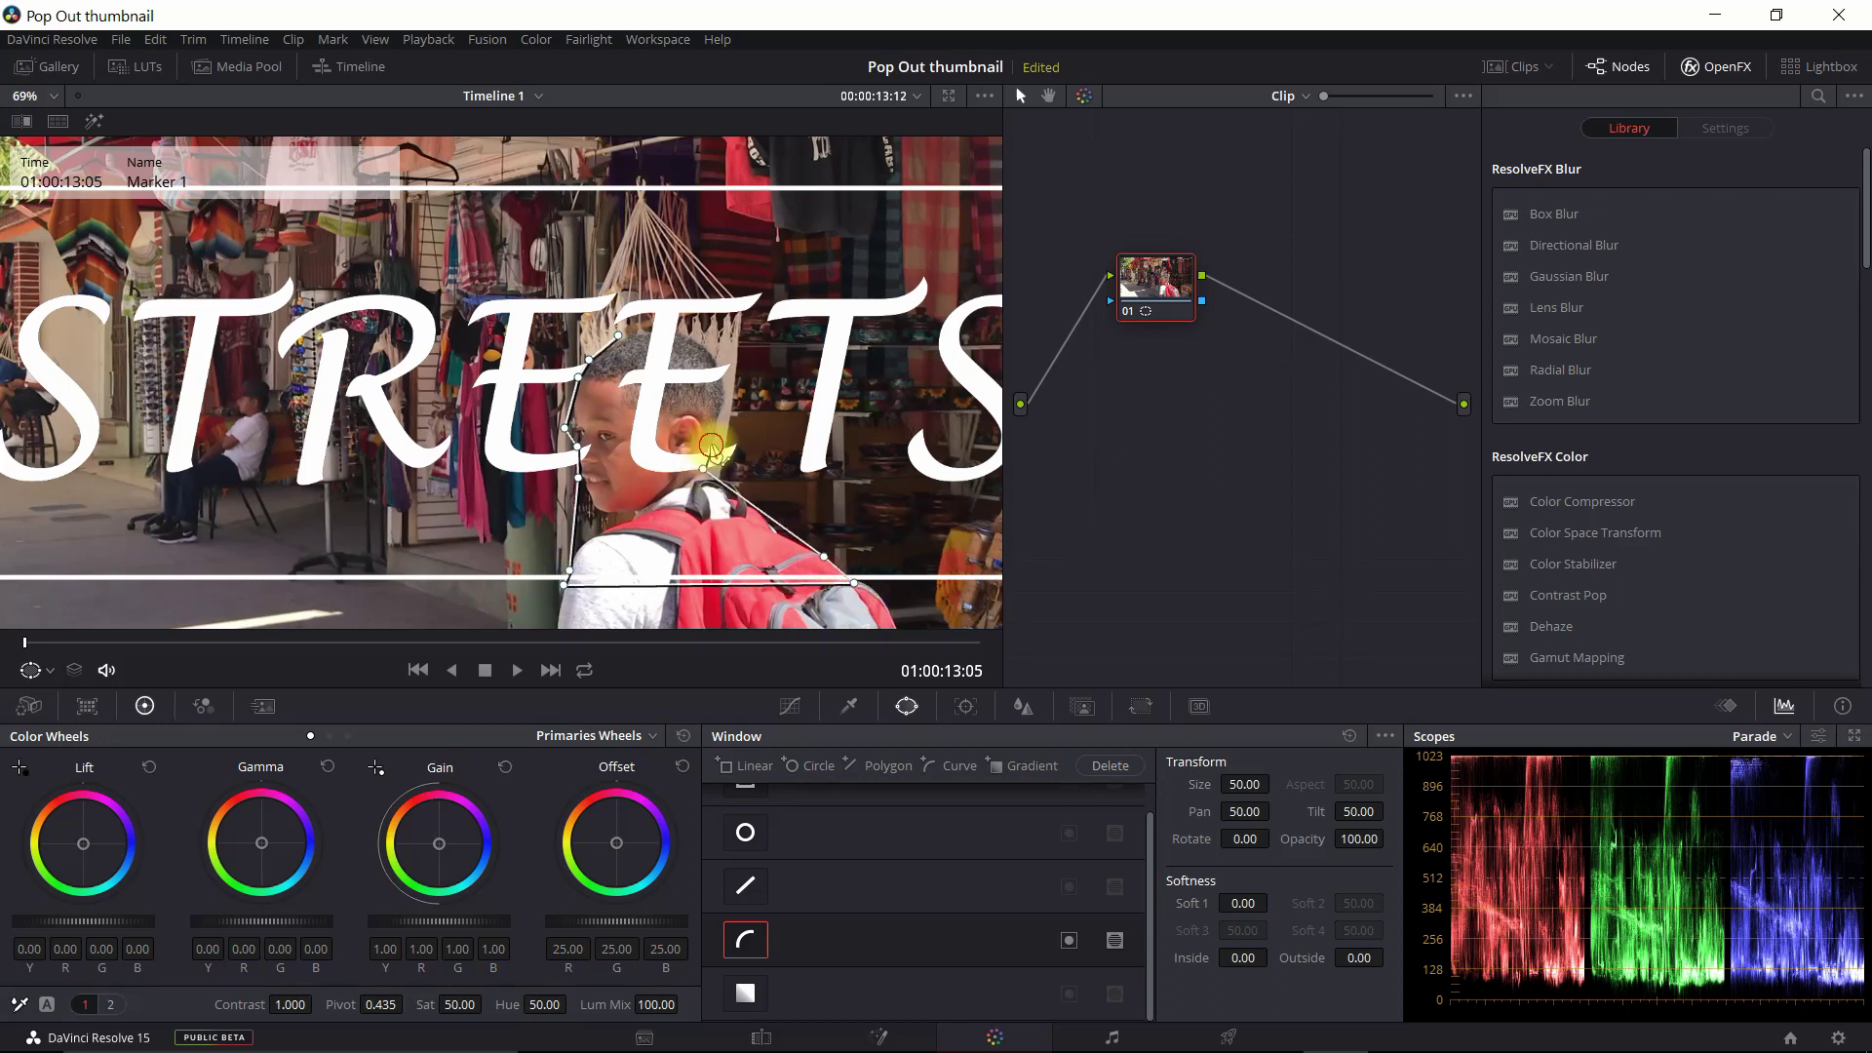
{"action": "left_click", "coordinate": [711, 446]}
{"action": "left_click", "coordinate": [722, 376]}
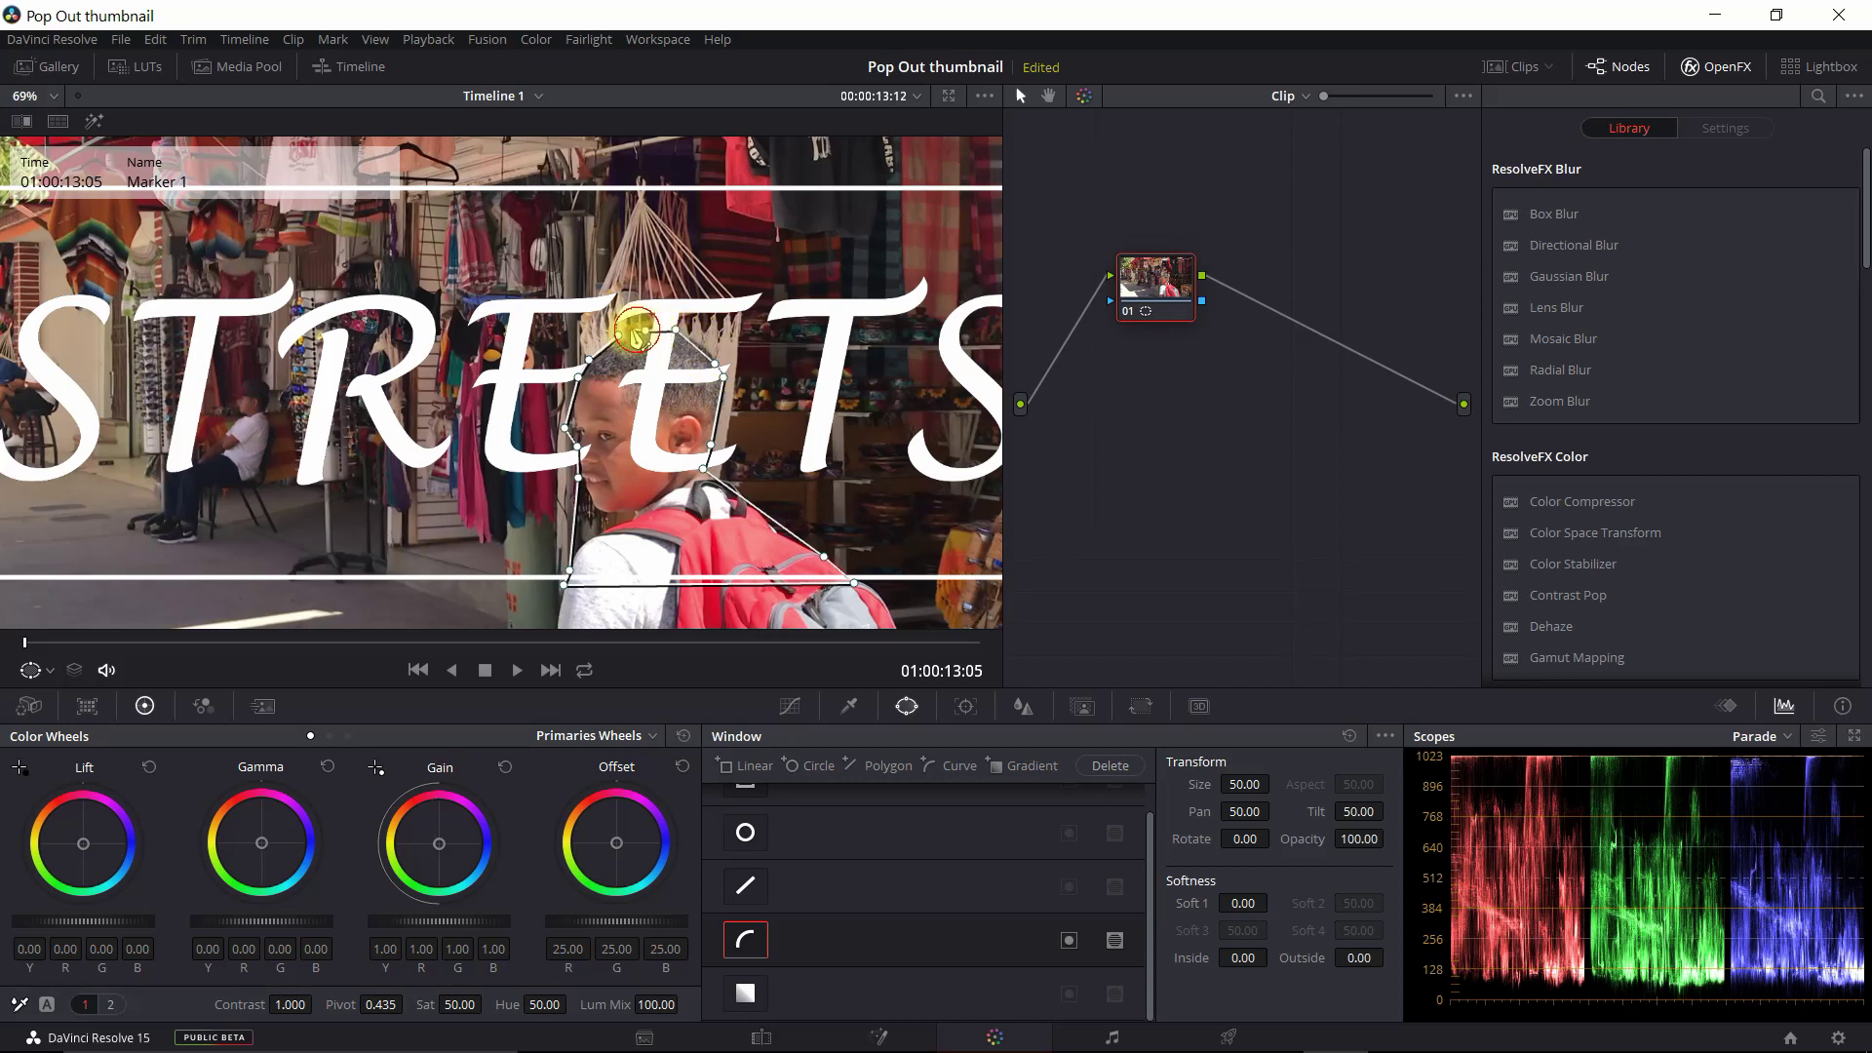
{"action": "left_click", "coordinate": [636, 331]}
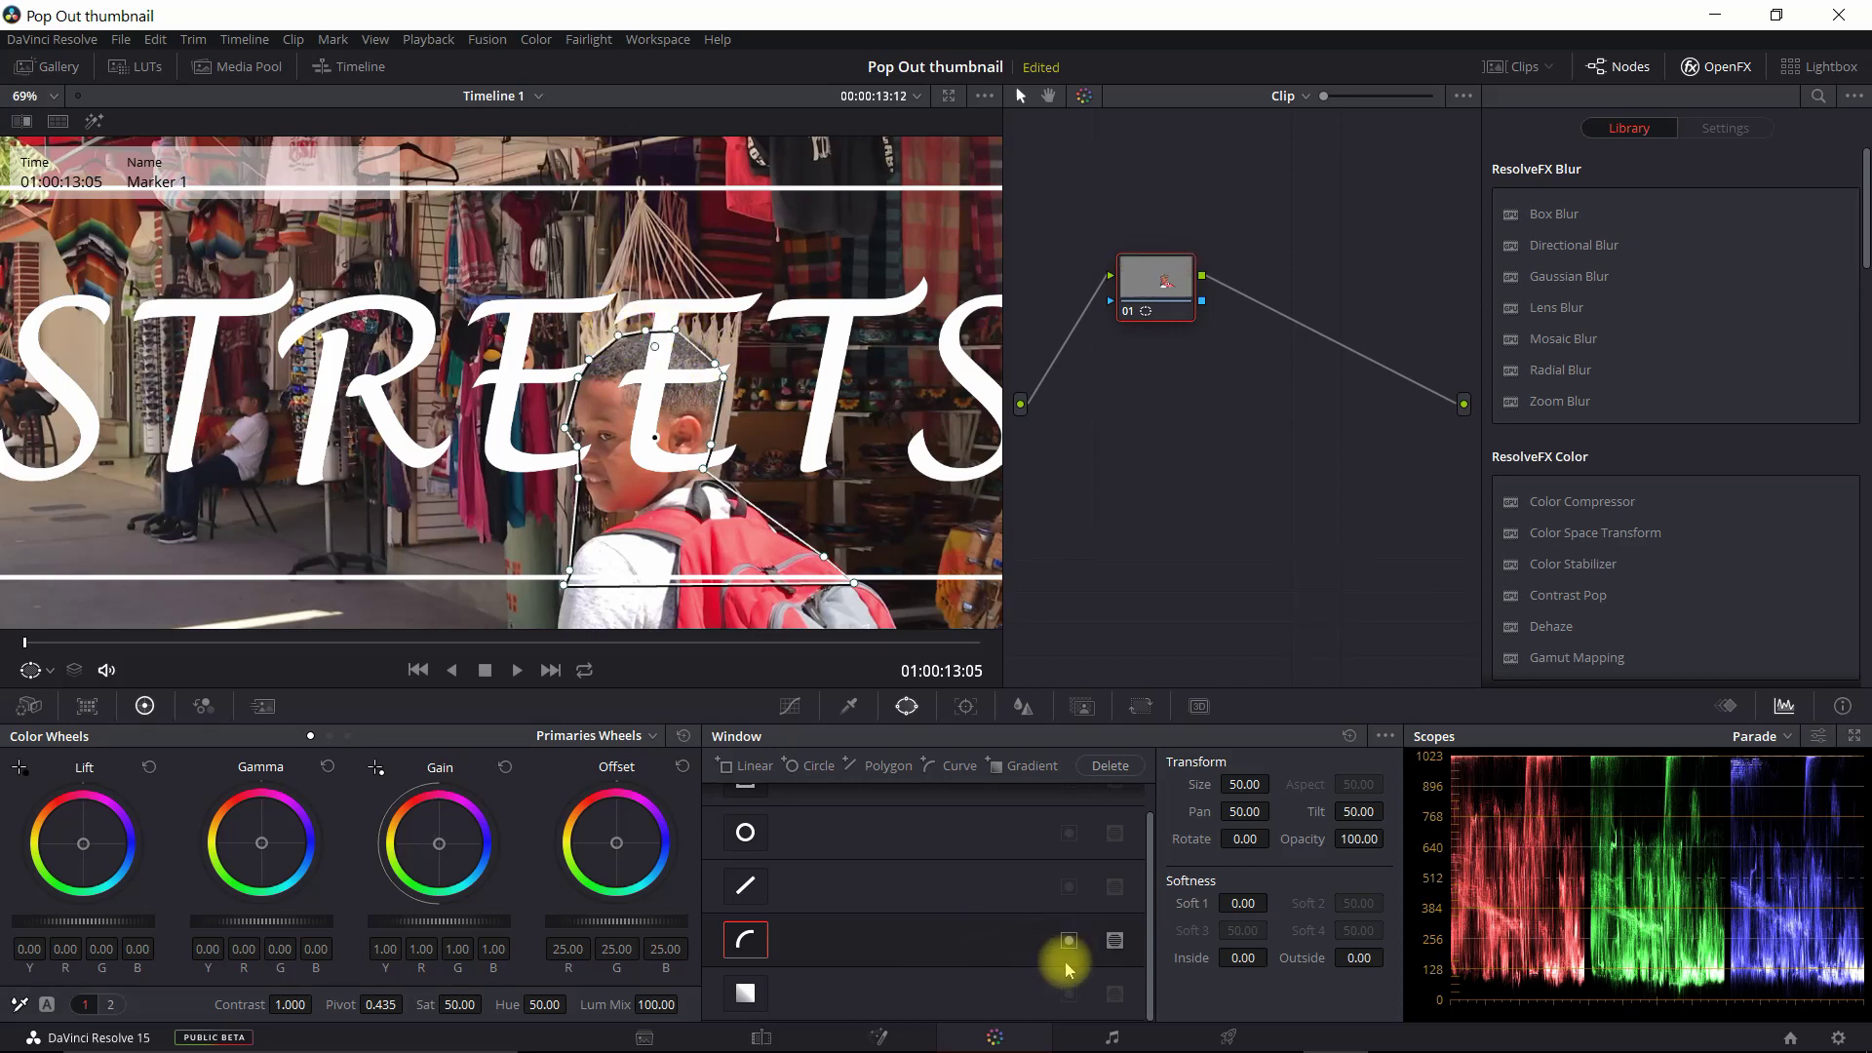
Add an Alpha Output, link node 01's mask output to it, and return to Edit.
{"action": "right_click", "coordinate": [1238, 369]}
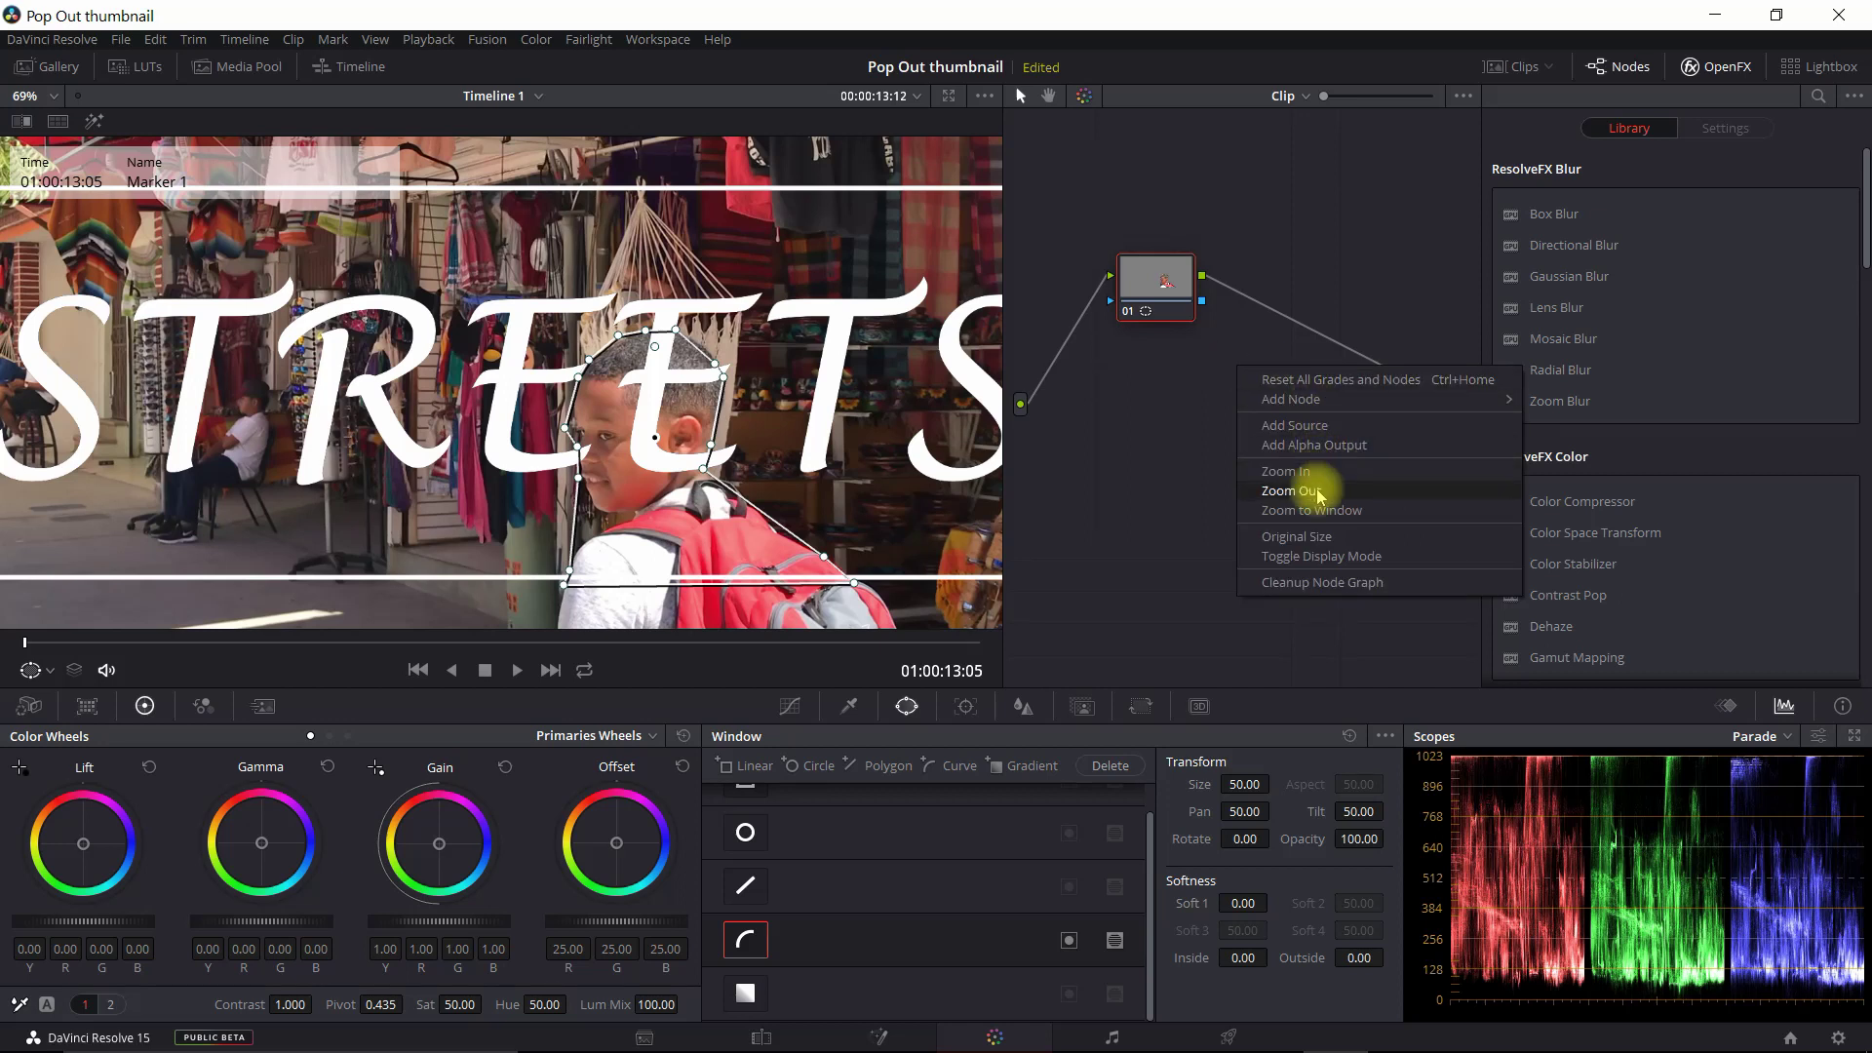
{"action": "left_click", "coordinate": [1306, 445]}
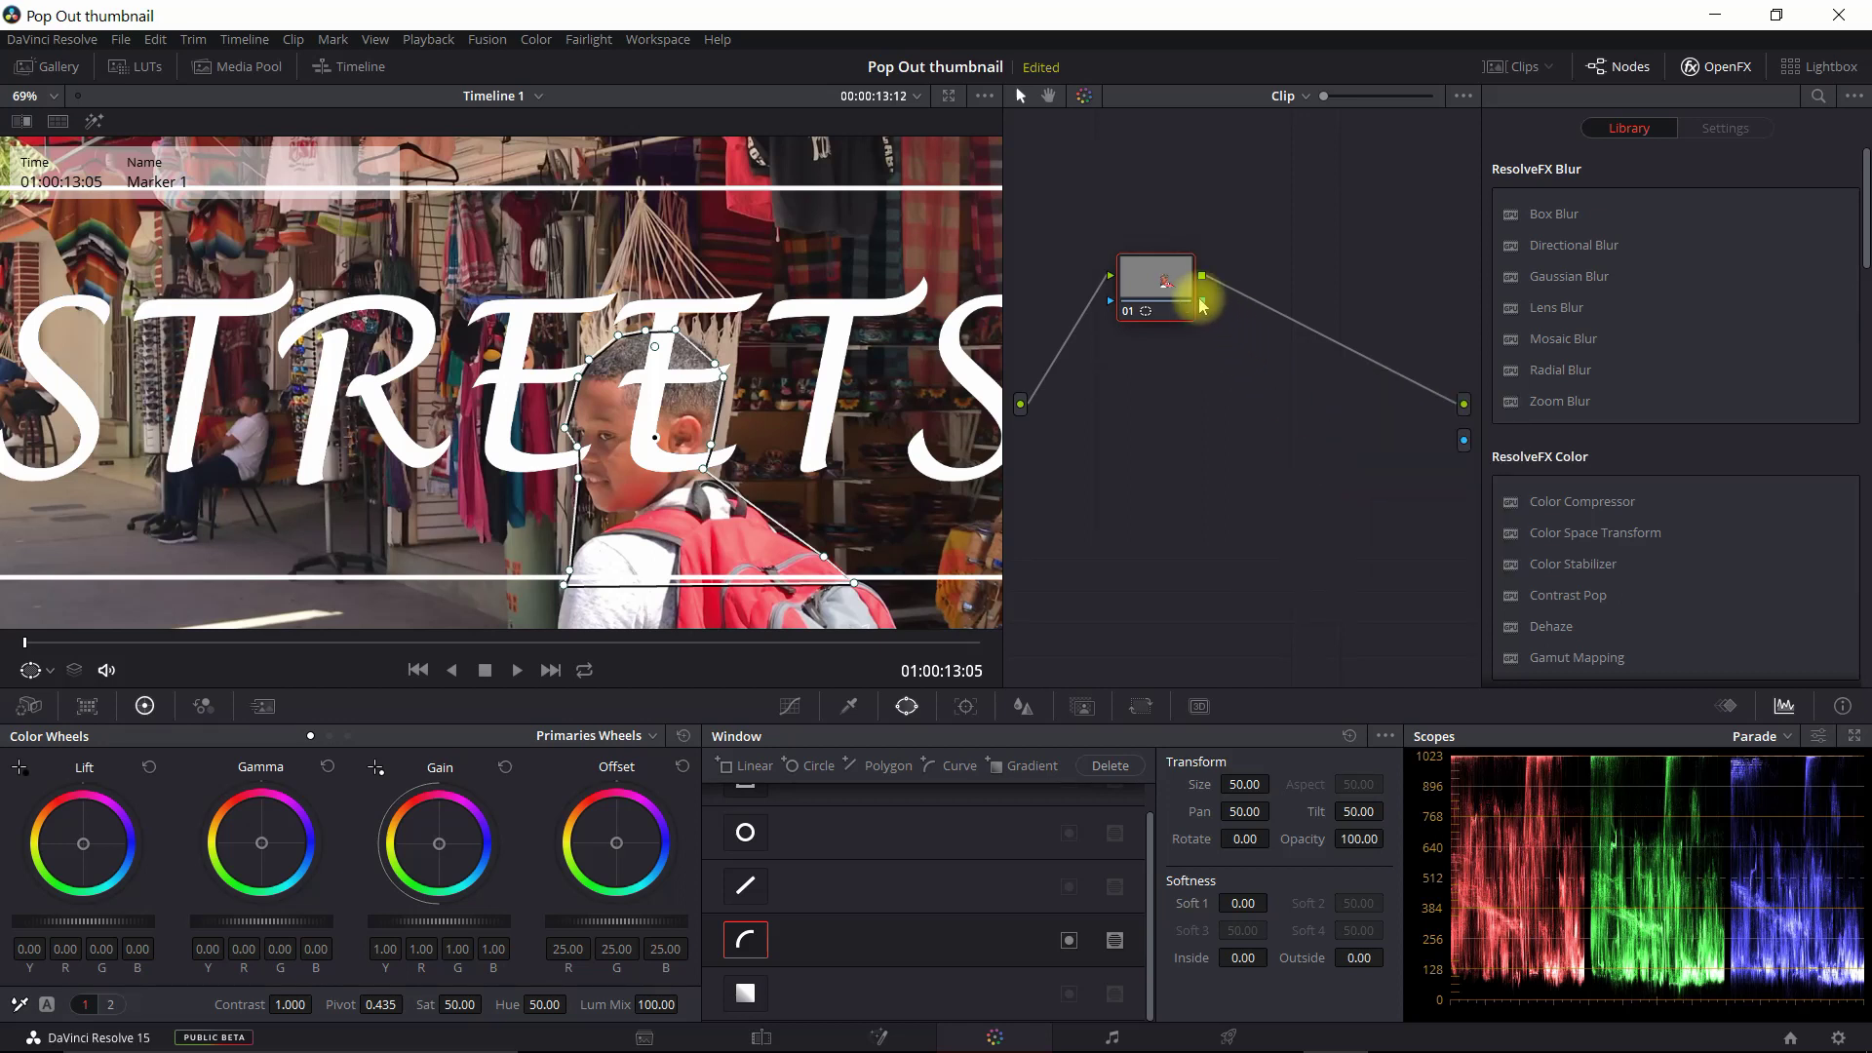
{"action": "left_click_drag", "start_coordinate": [1202, 306], "coordinate": [1465, 444]}
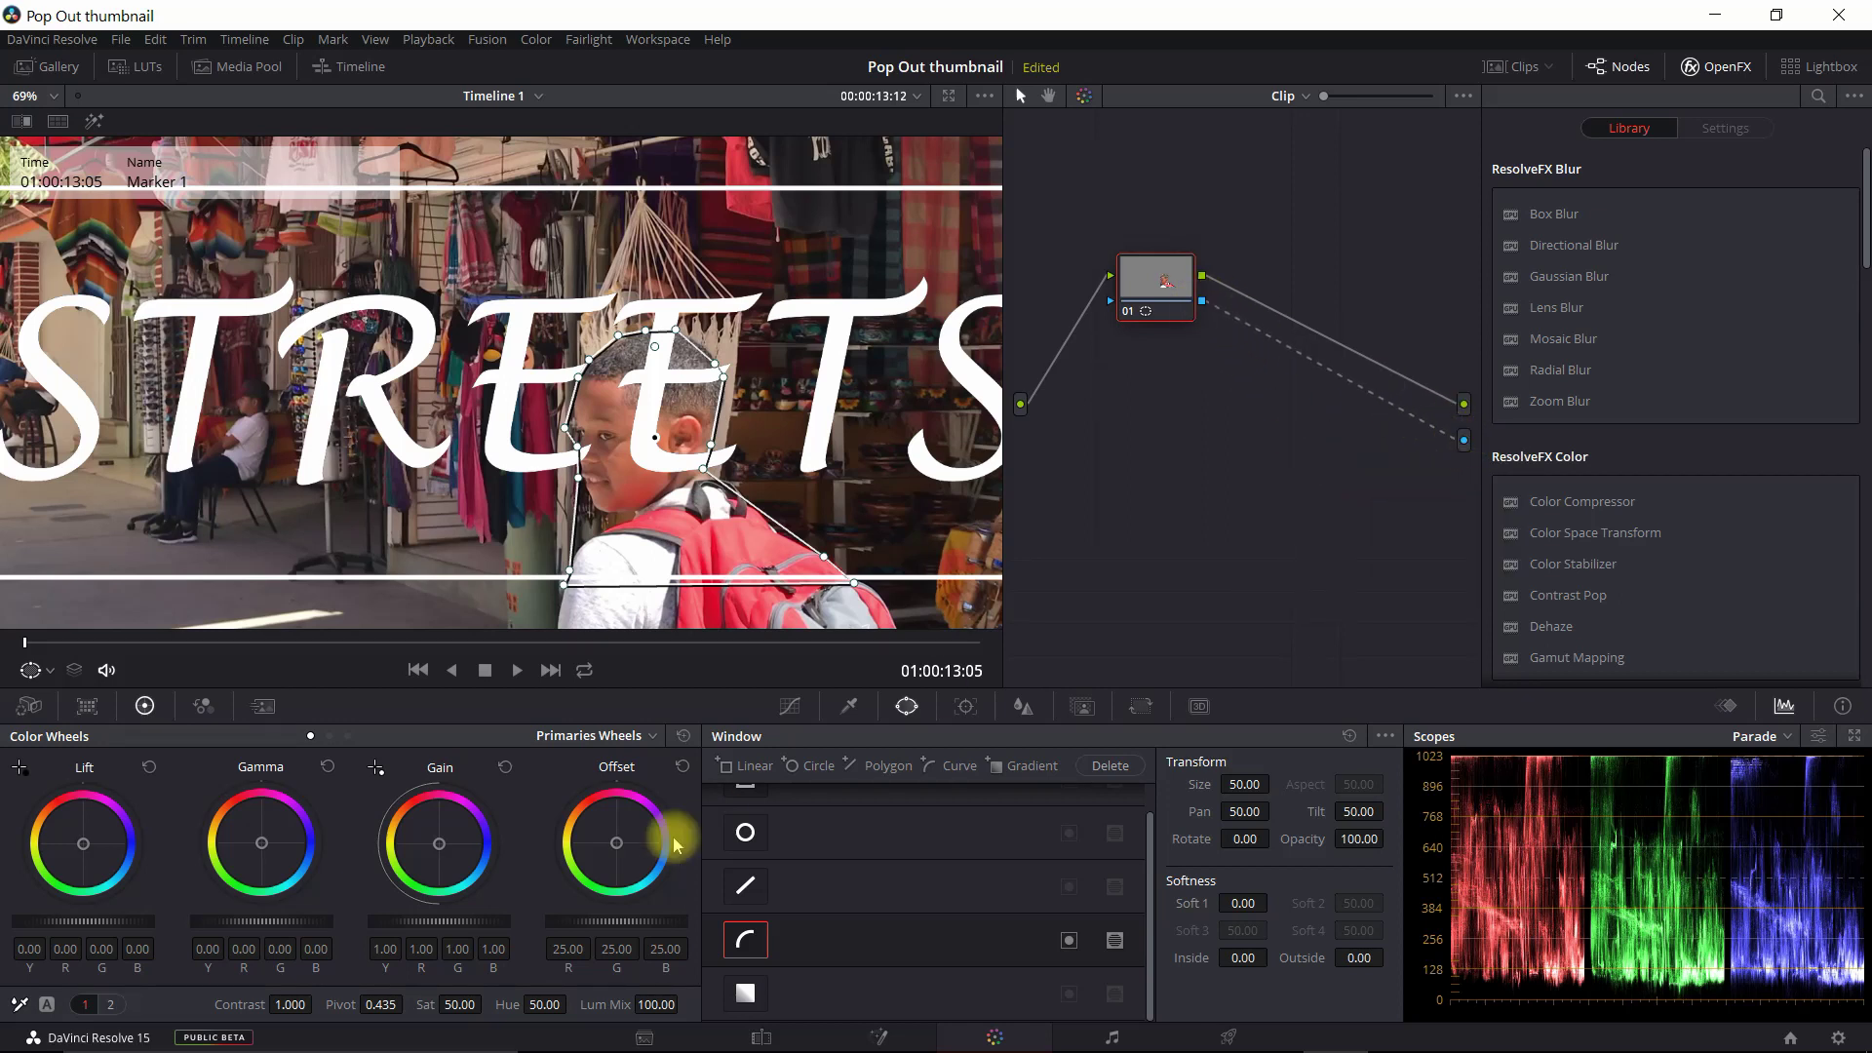
{"action": "left_click", "coordinate": [759, 1036]}
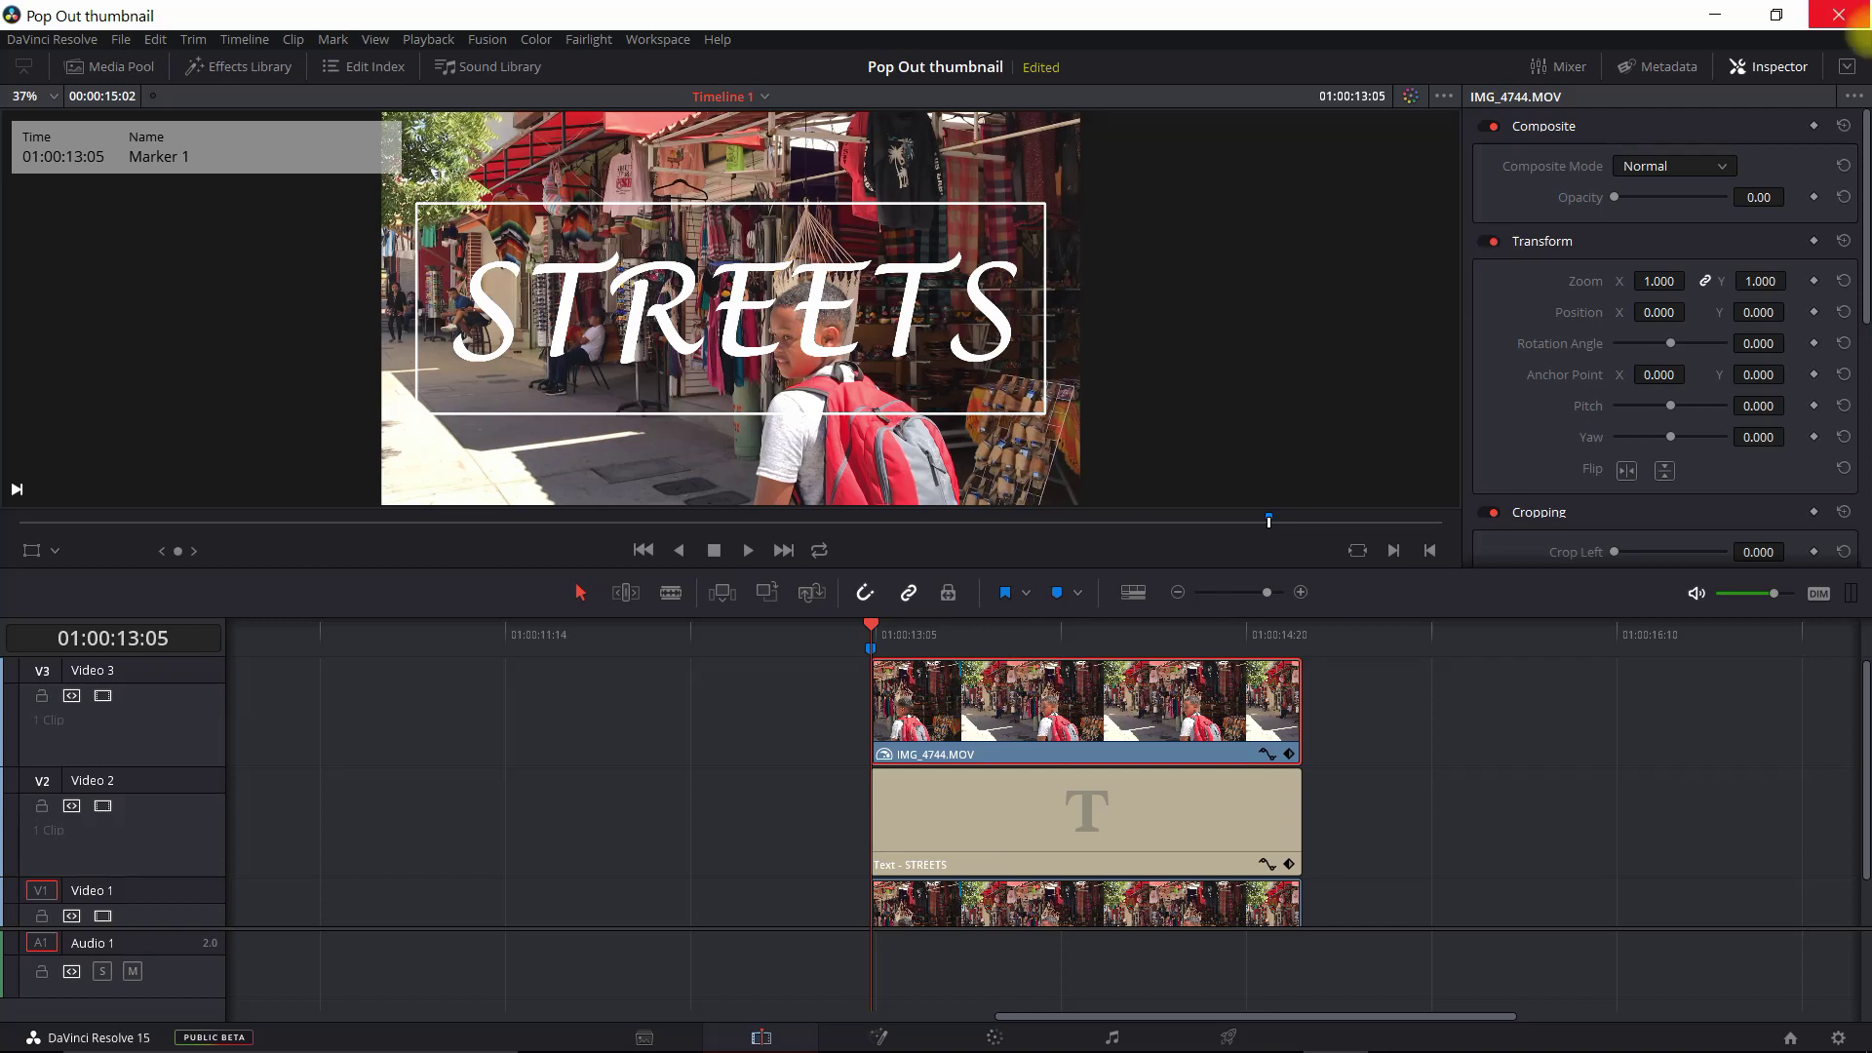
Drag the top clip's Composite Opacity back up to 100.
{"action": "left_click_drag", "start_coordinate": [1618, 200], "coordinate": [1754, 201]}
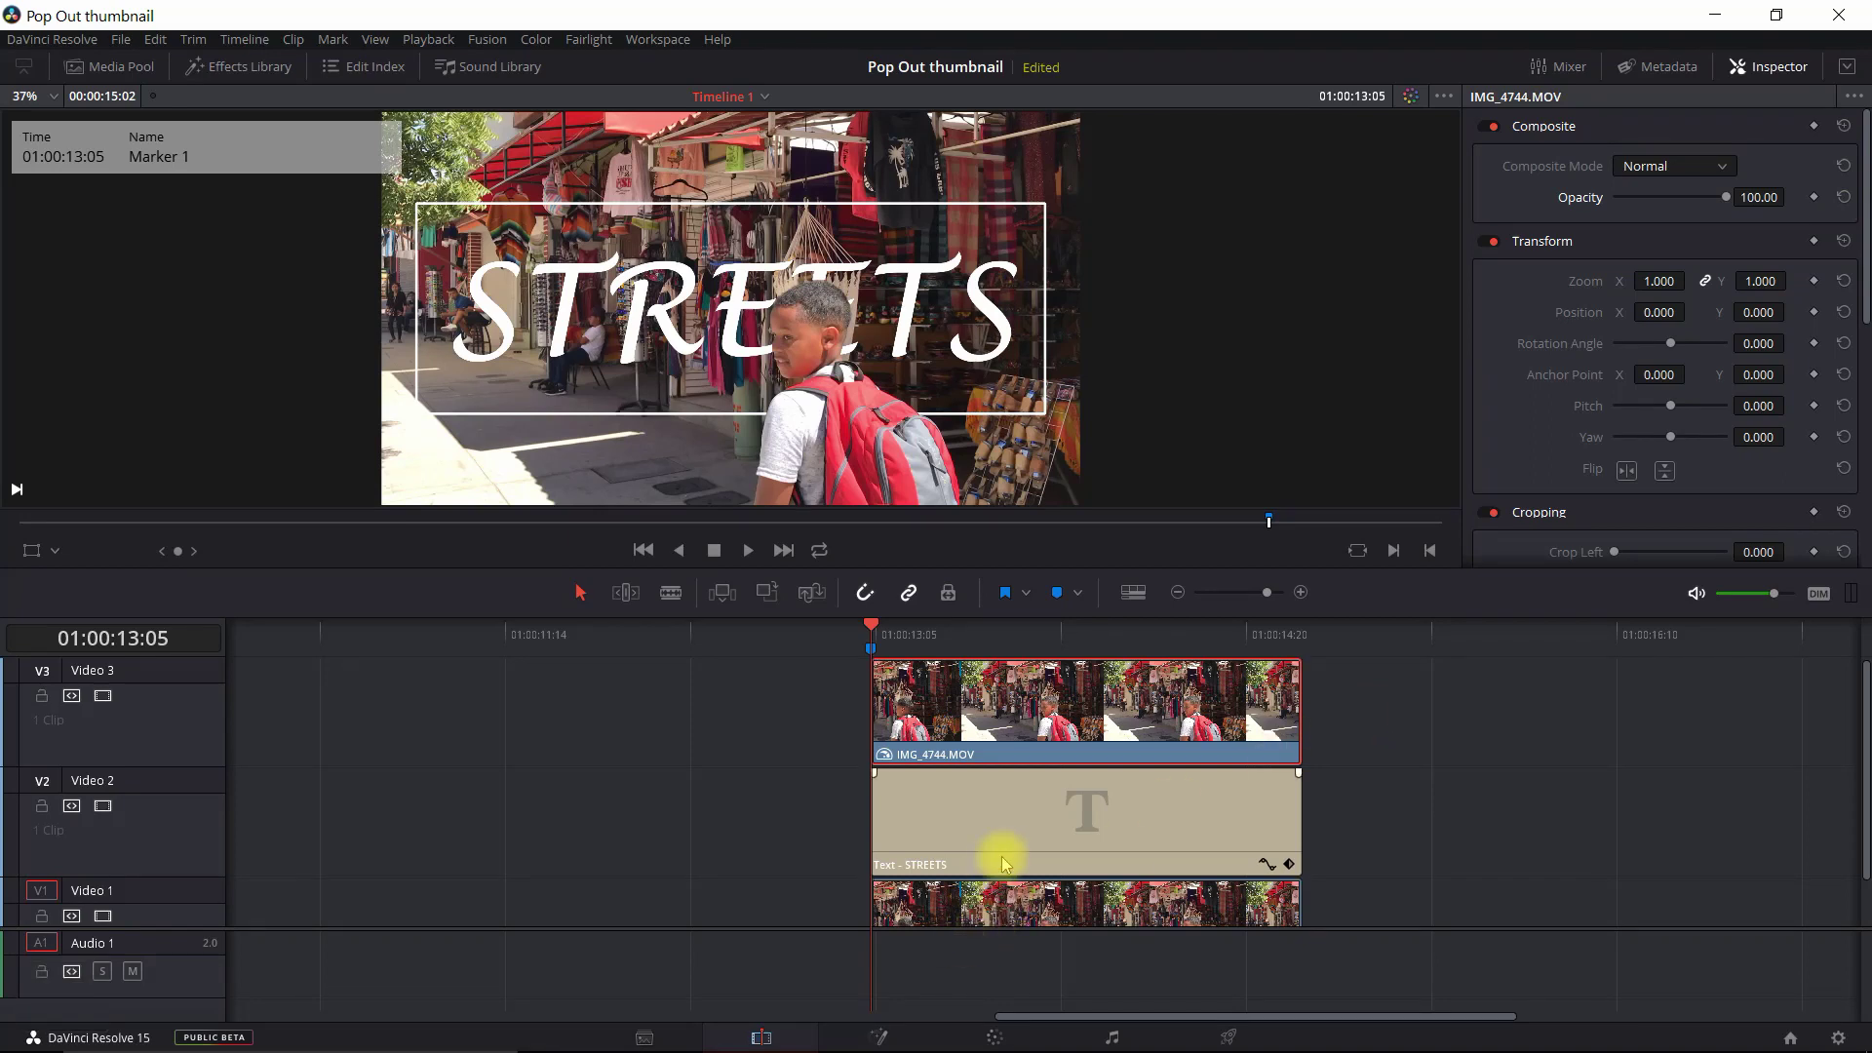
Grab the pop-out frame as a Gallery still, export it, and return to Edit.
{"action": "left_click", "coordinate": [994, 1040]}
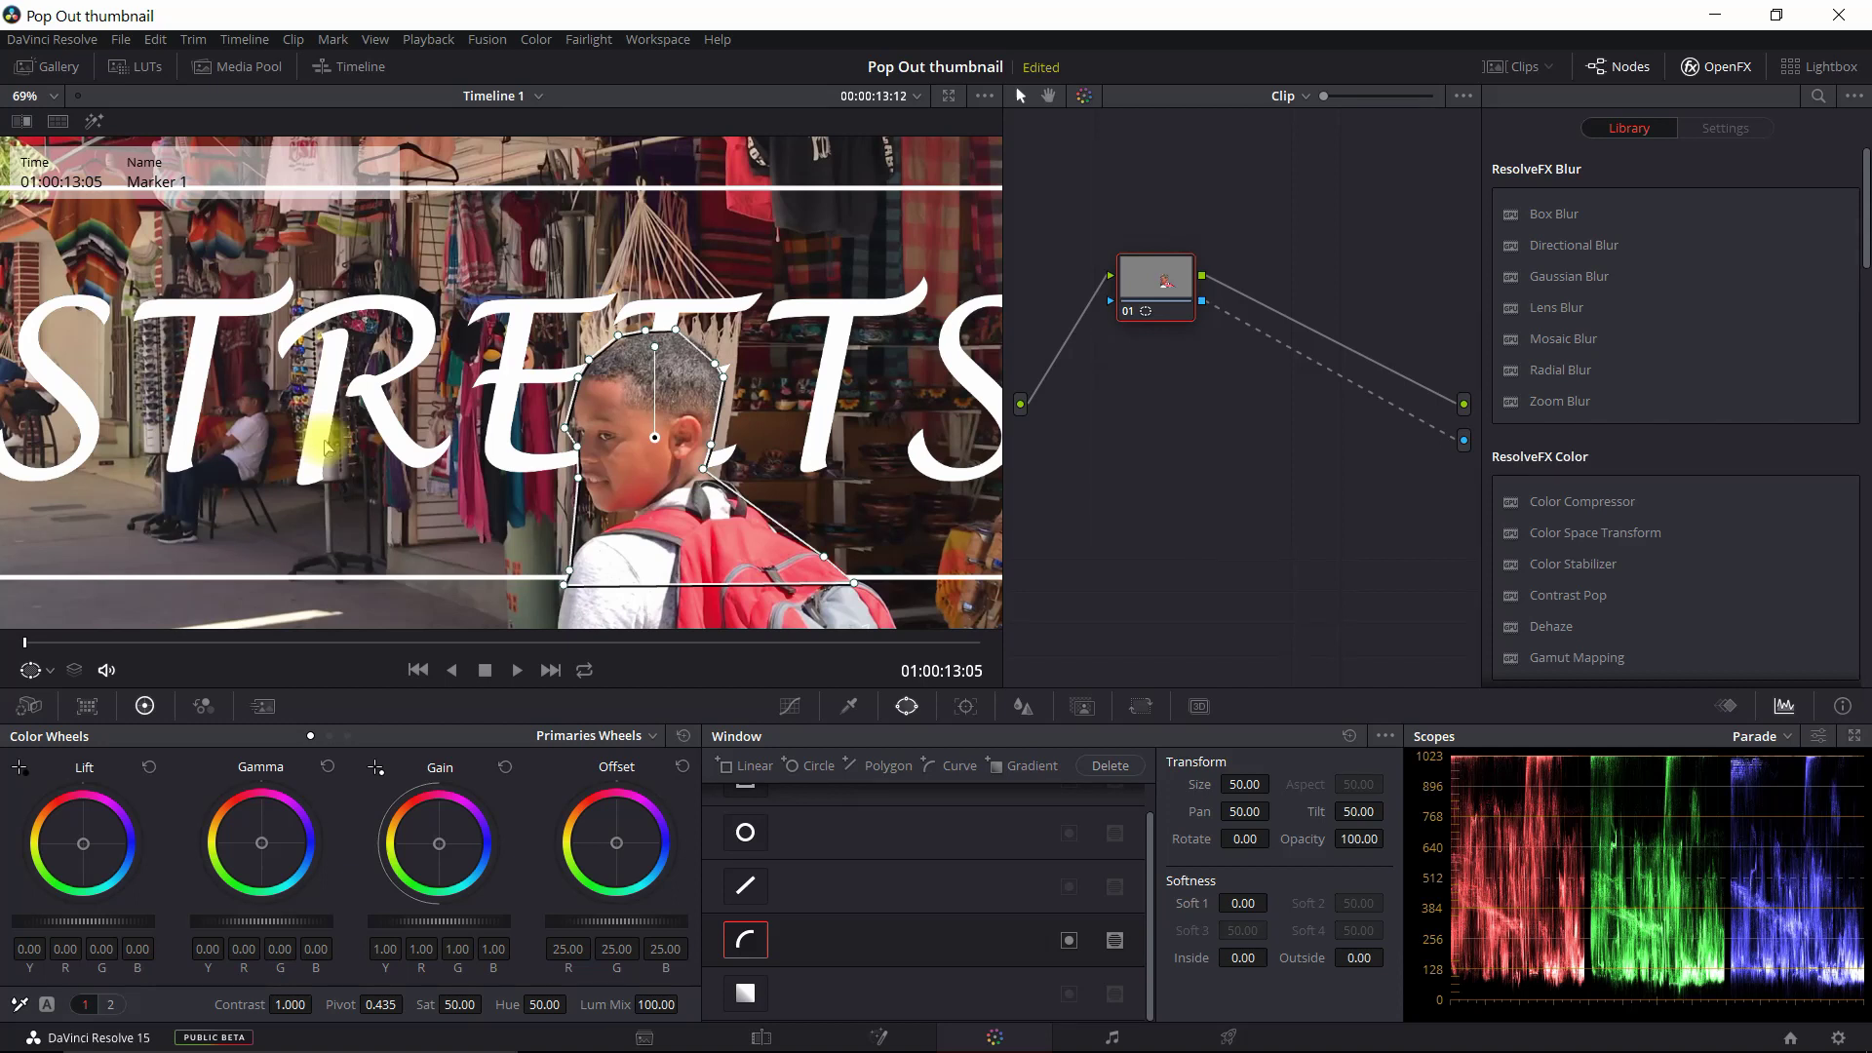
{"action": "key", "text": "ctrl+alt+g"}
{"action": "left_click", "coordinate": [46, 66]}
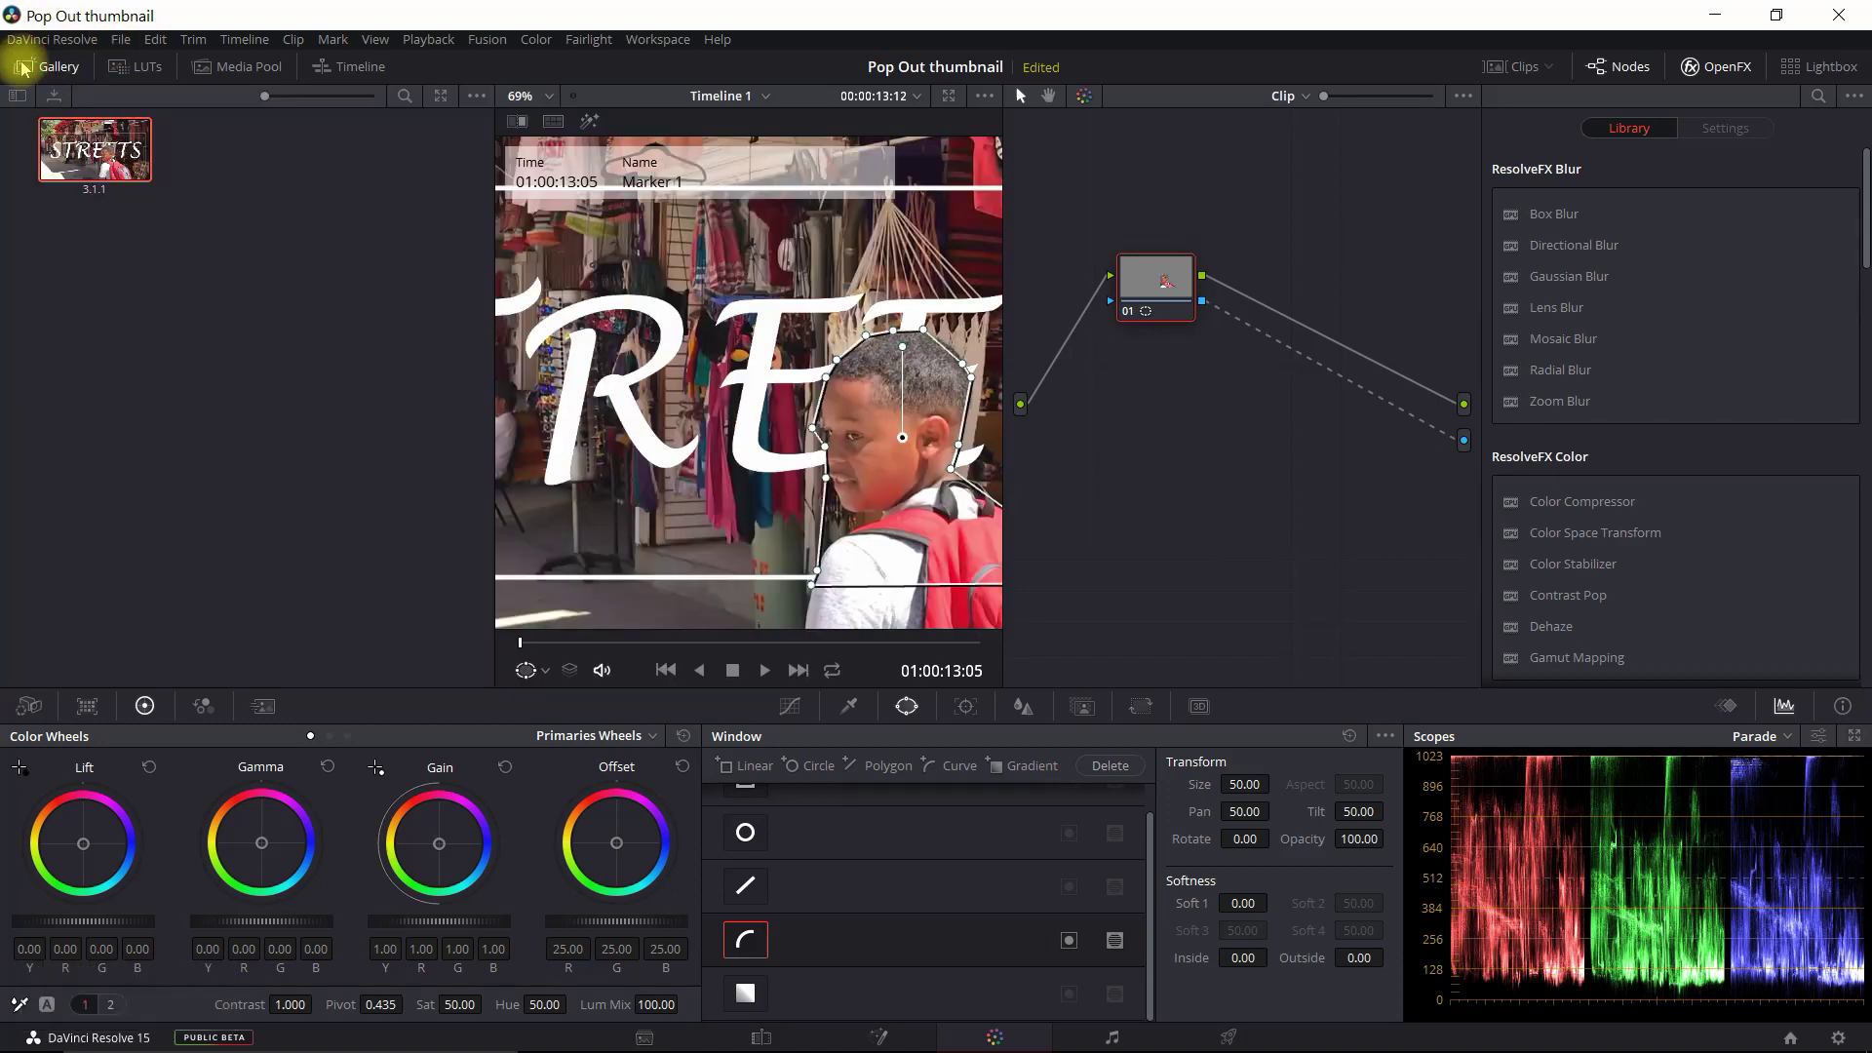
{"action": "right_click", "coordinate": [110, 168]}
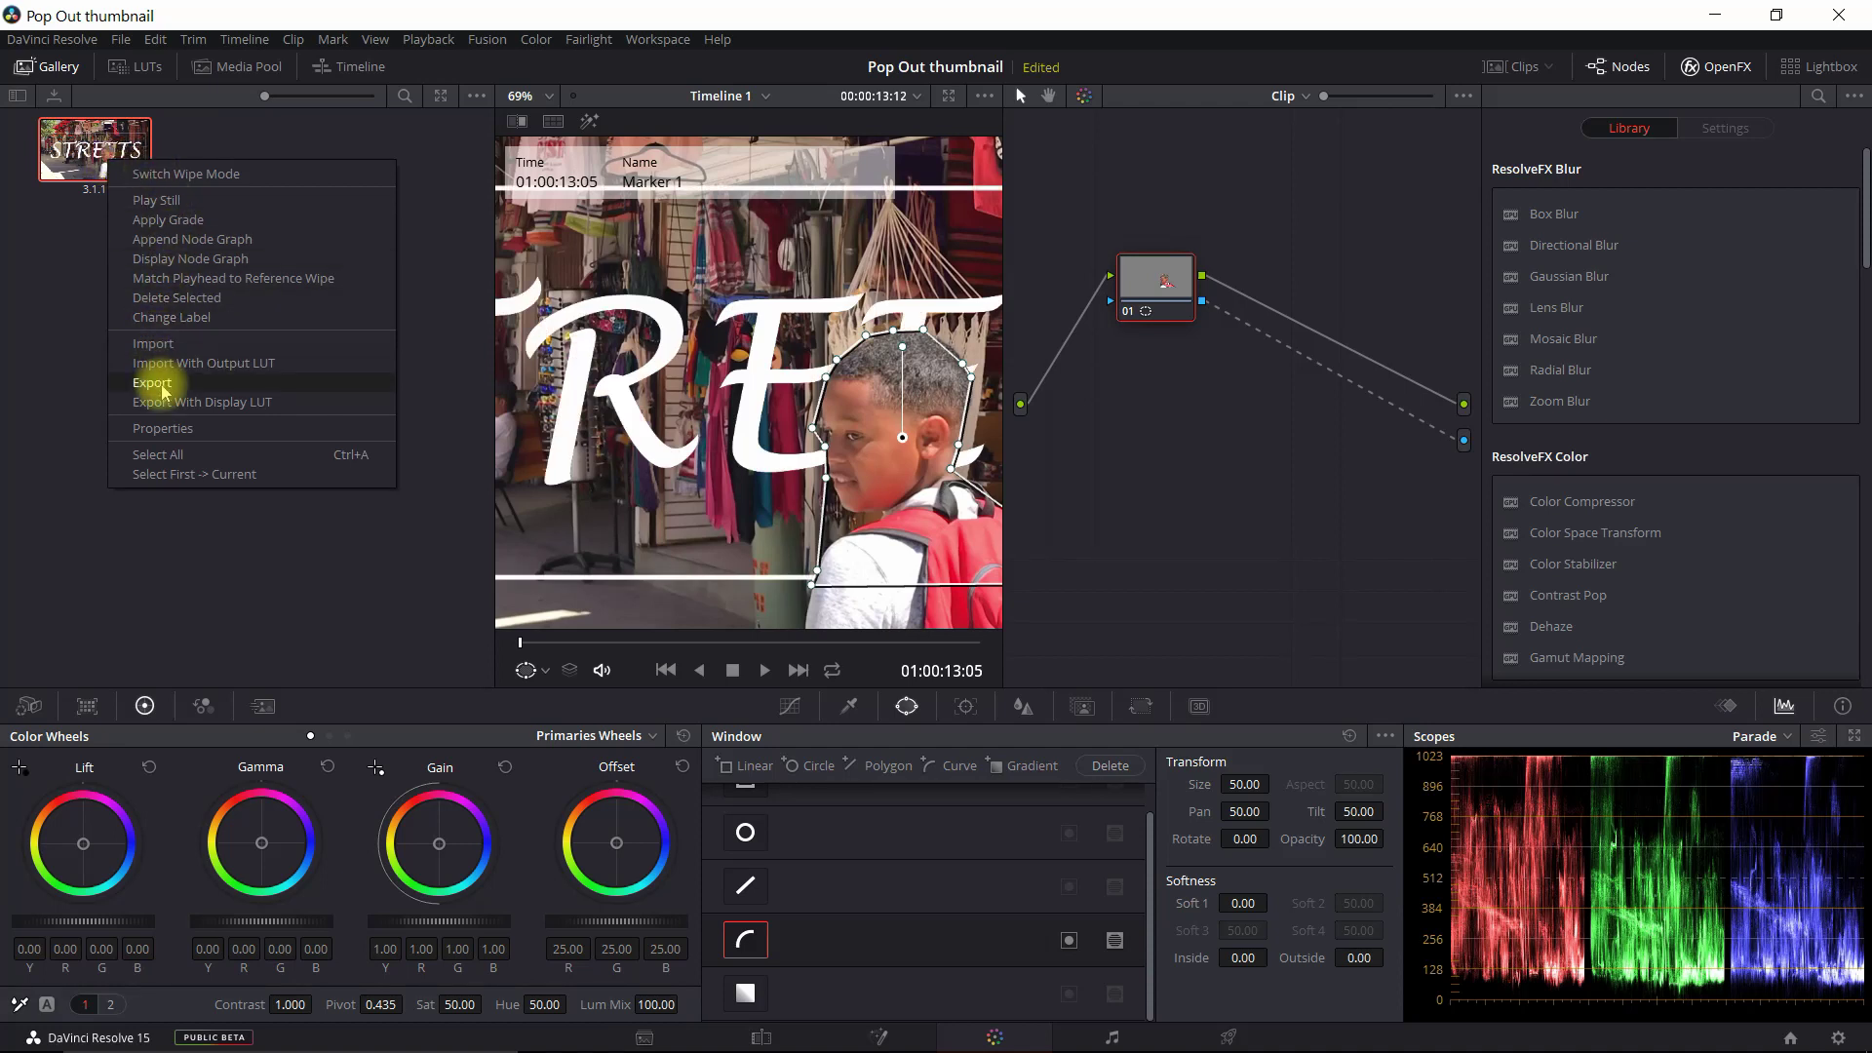
{"action": "left_click", "coordinate": [40, 334]}
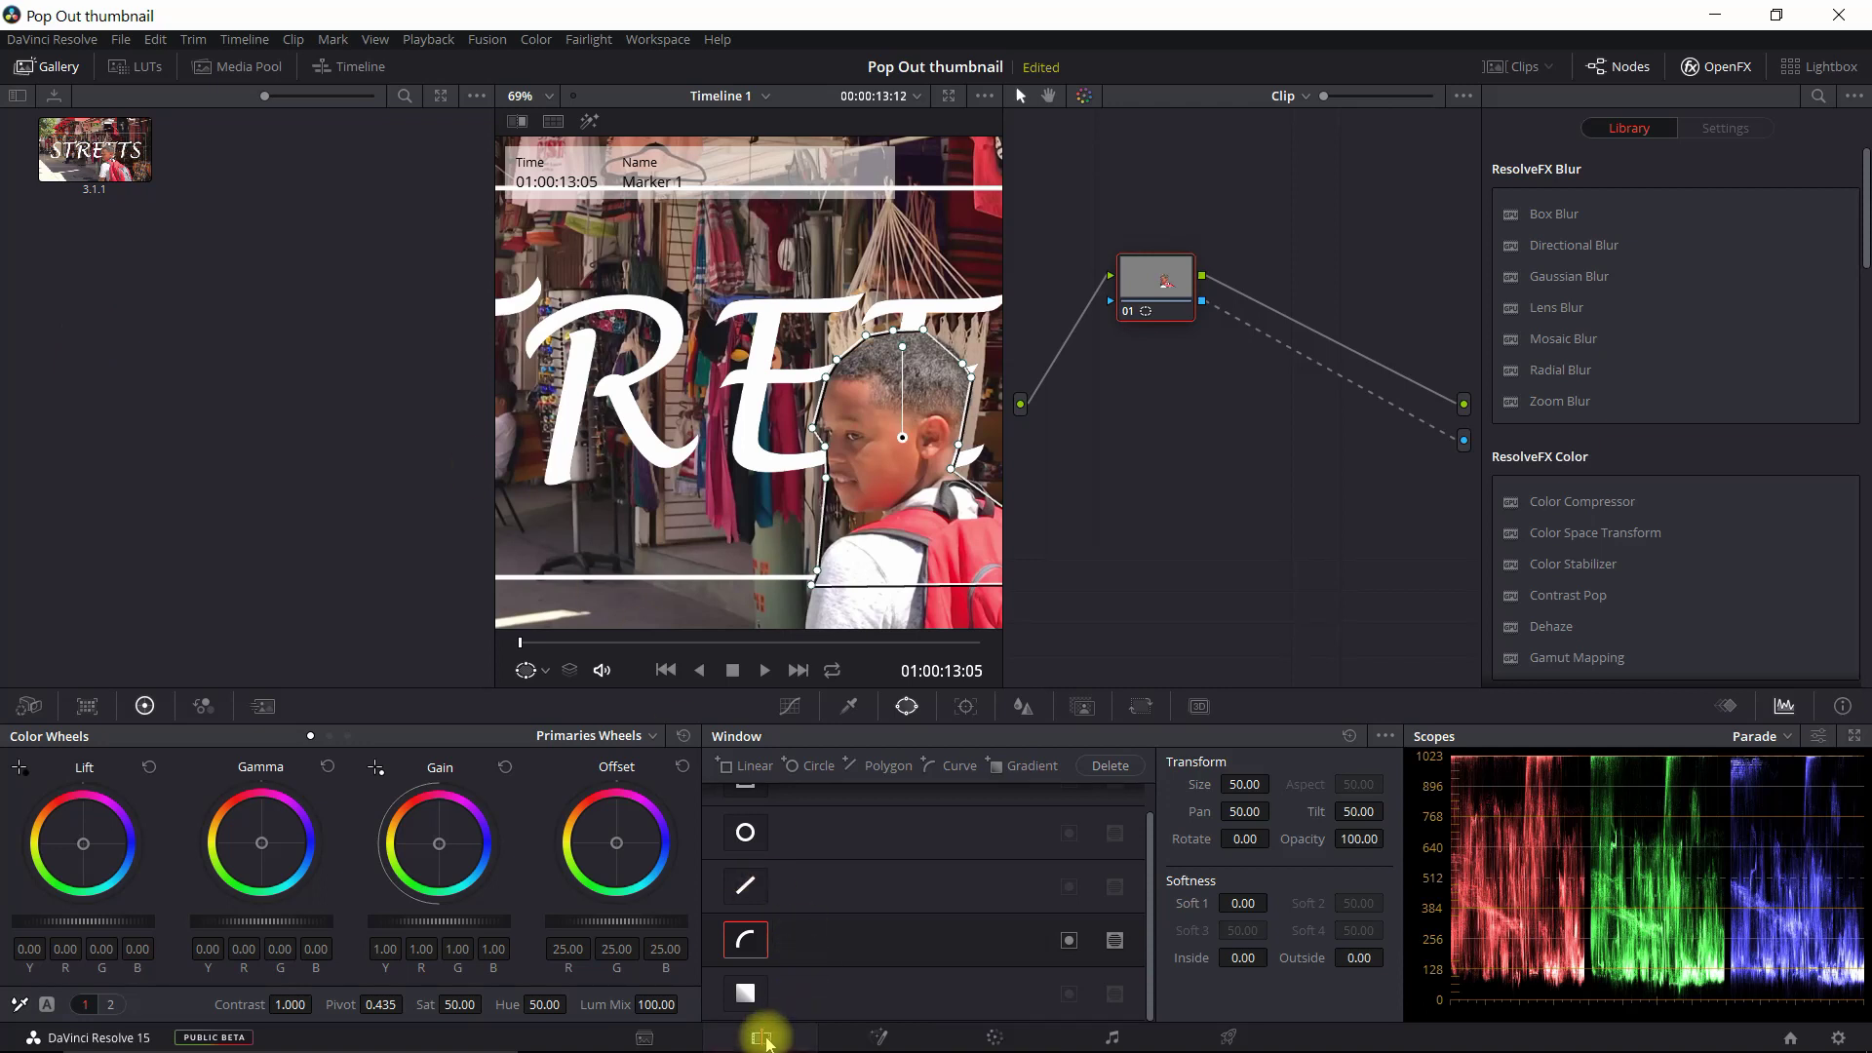
{"action": "left_click", "coordinate": [763, 1038]}
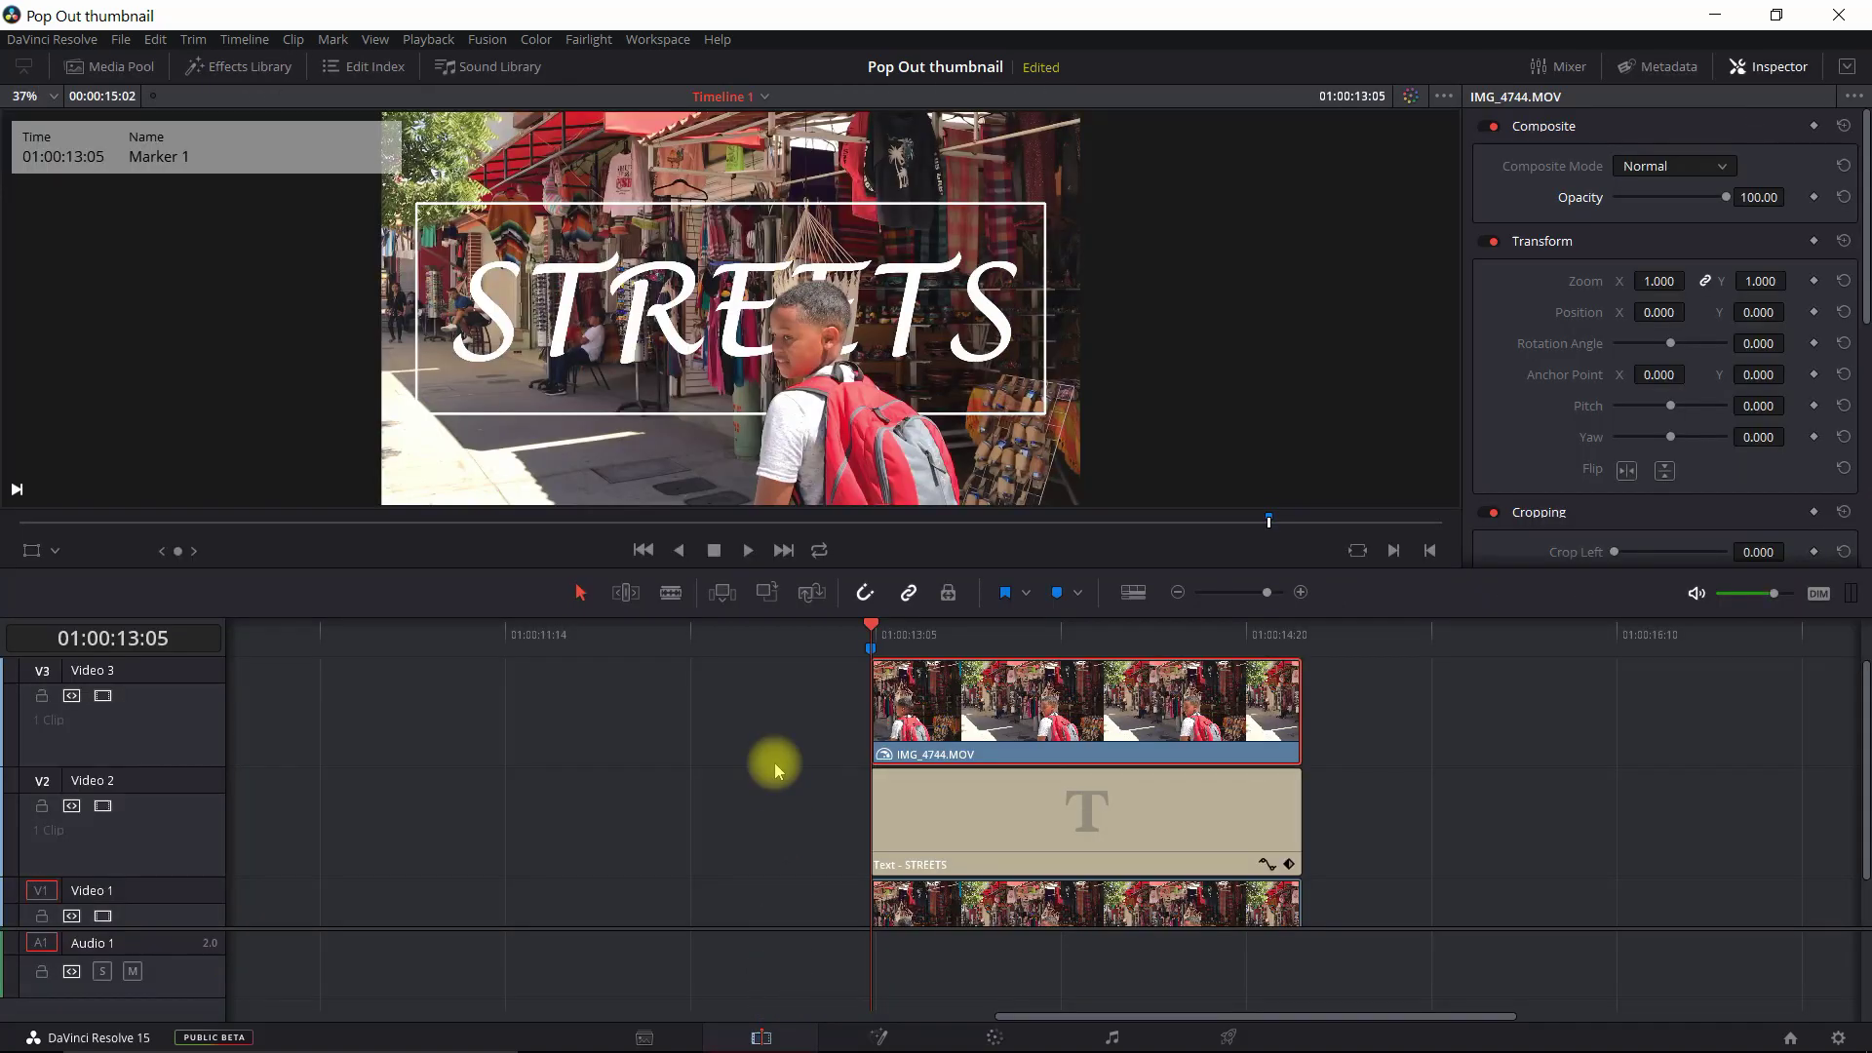